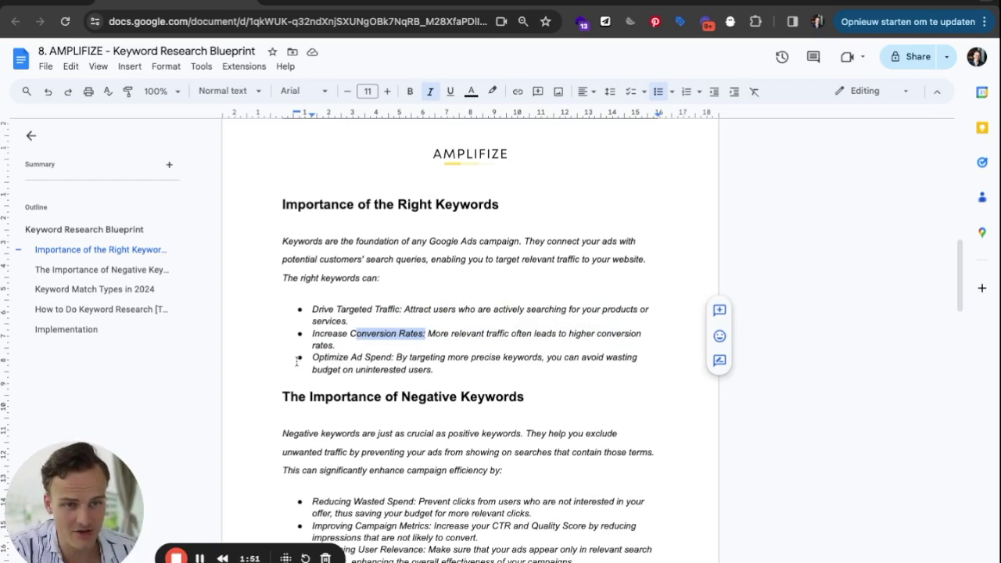
# Step: Read the bullets on conversion rates and ad spend under Importance of the Right Keywords
pyautogui.moveTo(337, 347); pyautogui.dragTo(338, 358)
pyautogui.click(338, 357)
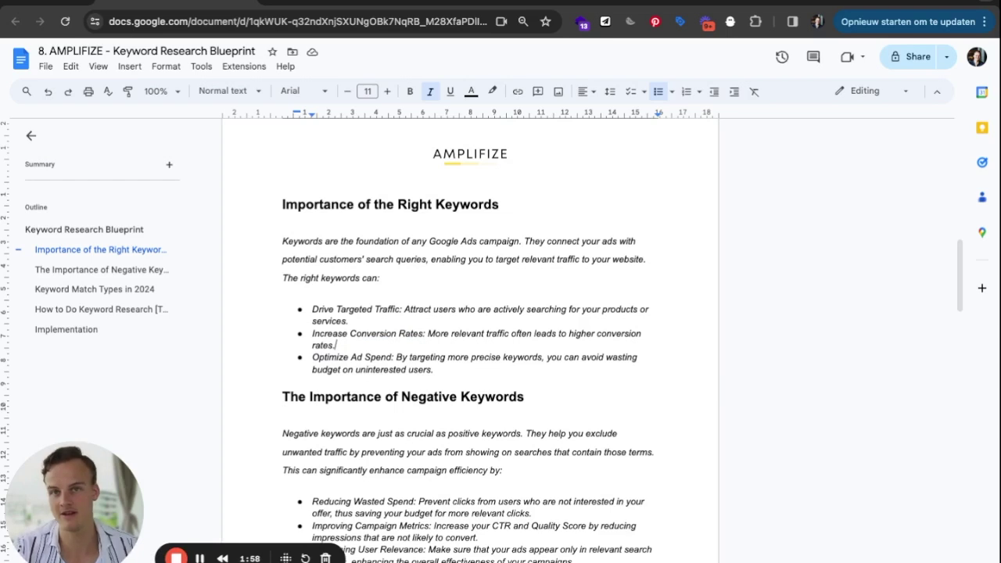
pyautogui.scroll(-1, 384, 374)
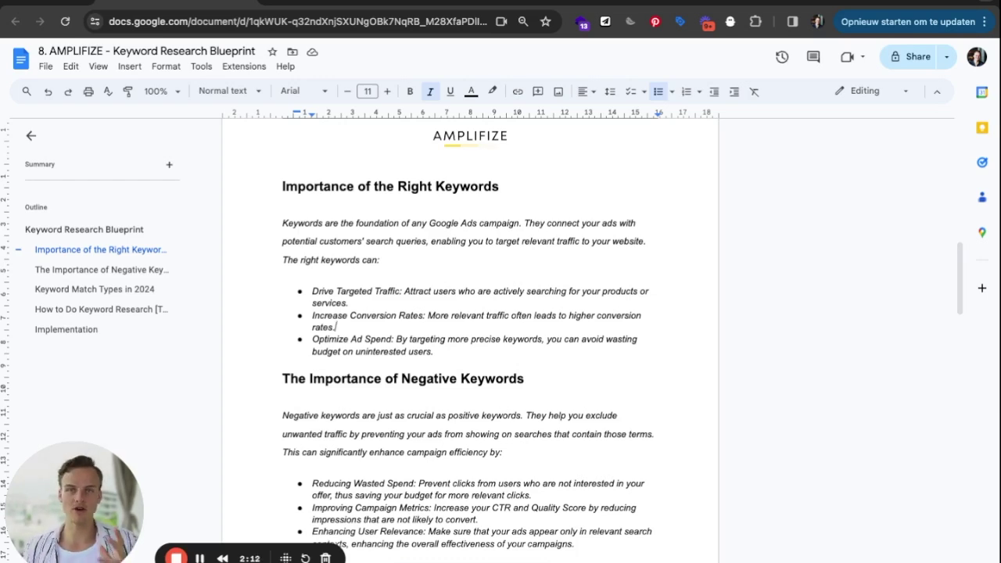
# Step: Examine the opening paragraph under The Importance of Negative Keywords, marking the passages on positive keywords and on preventing ads from showing
pyautogui.click(394, 379)
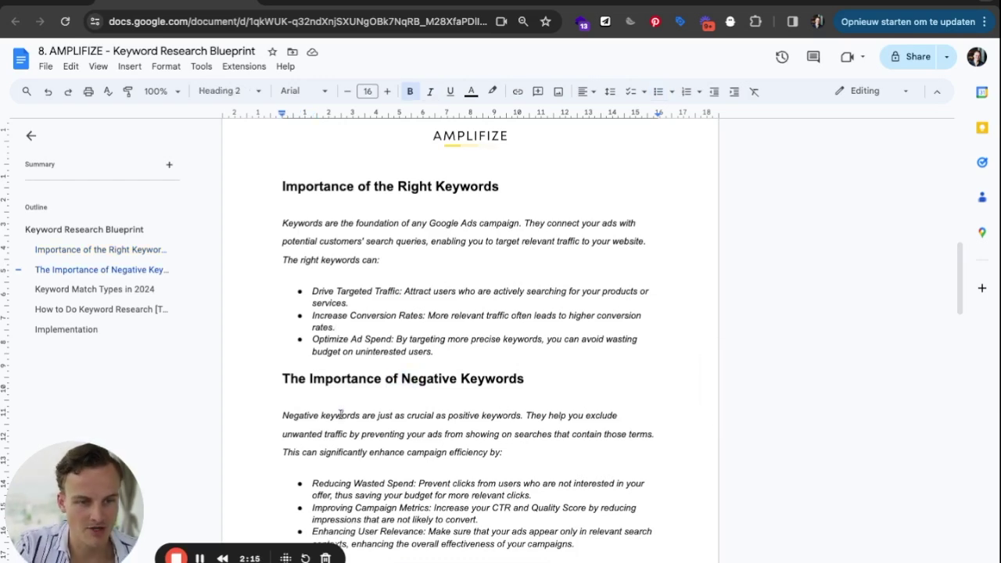
pyautogui.click(376, 416)
pyautogui.doubleClick(410, 419)
pyautogui.hotkey('alt', 'shift', 'Right')
pyautogui.hotkey('alt', 'shift', 'Right')
pyautogui.hotkey('alt', 'shift', 'Right')
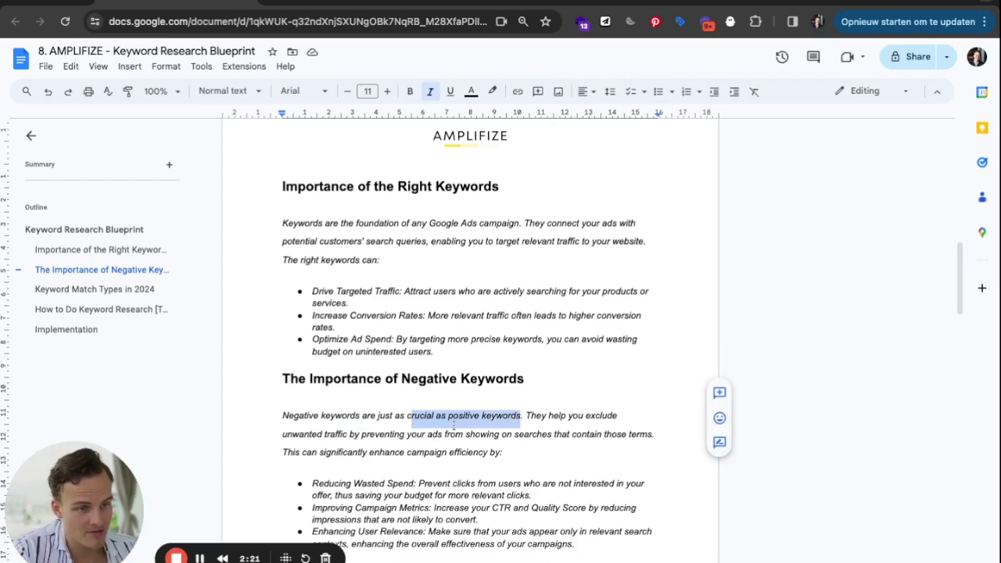
pyautogui.click(333, 436)
pyautogui.hotkey('shift', 'Right')
pyautogui.hotkey('shift', 'Right')
pyautogui.hotkey('shift', 'Right')
pyautogui.hotkey('shift', 'Right')
pyautogui.hotkey('shift', 'Right')
pyautogui.hotkey('shift', 'Right')
pyautogui.hotkey('shift', 'Right')
pyautogui.hotkey('shift', 'Right')
pyautogui.hotkey('shift', 'Right')
pyautogui.hotkey('shift', 'Right')
pyautogui.hotkey('shift', 'Right')
pyautogui.hotkey('shift', 'Right')
pyautogui.hotkey('shift', 'Right')
pyautogui.hotkey('shift', 'Right')
pyautogui.hotkey('shift', 'Right')
pyautogui.hotkey('shift', 'Right')
pyautogui.hotkey('shift', 'Right')
pyautogui.hotkey('shift', 'Right')
pyautogui.hotkey('shift', 'Right')
pyautogui.hotkey('shift', 'Right')
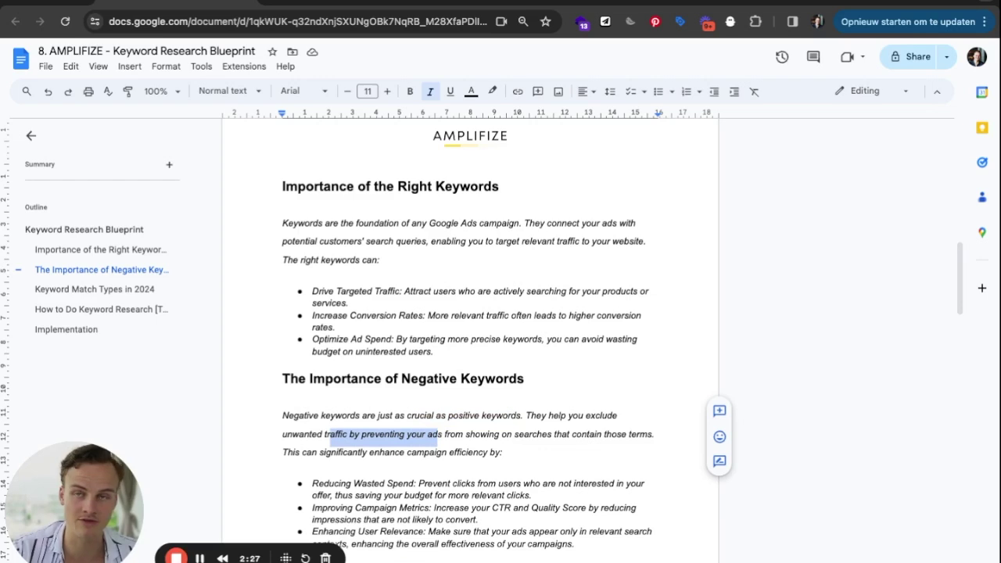
# Step: Examine how negative keywords enhance campaign efficiency, marking the intro line and the Enhancing User Relevance bullet
pyautogui.click(295, 453)
pyautogui.hotkey('shift', 'Right')
pyautogui.hotkey('shift', 'Right')
pyautogui.hotkey('shift', 'Right')
pyautogui.hotkey('shift', 'Right')
pyautogui.hotkey('shift', 'Right')
pyautogui.hotkey('shift', 'Right')
pyautogui.hotkey('shift', 'Right')
pyautogui.hotkey('shift', 'Right')
pyautogui.hotkey('shift', 'Right')
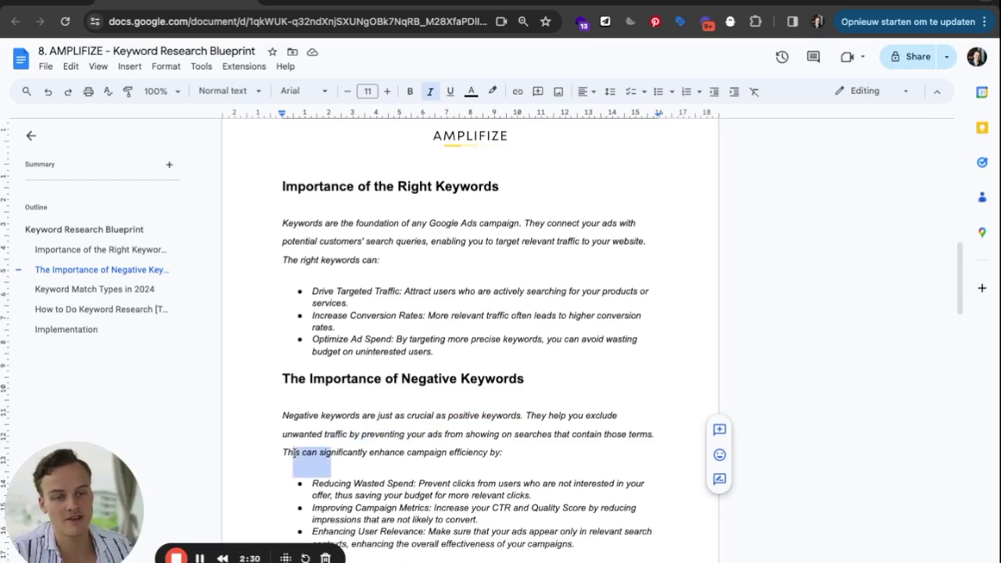
pyautogui.scroll(-1, 465, 469)
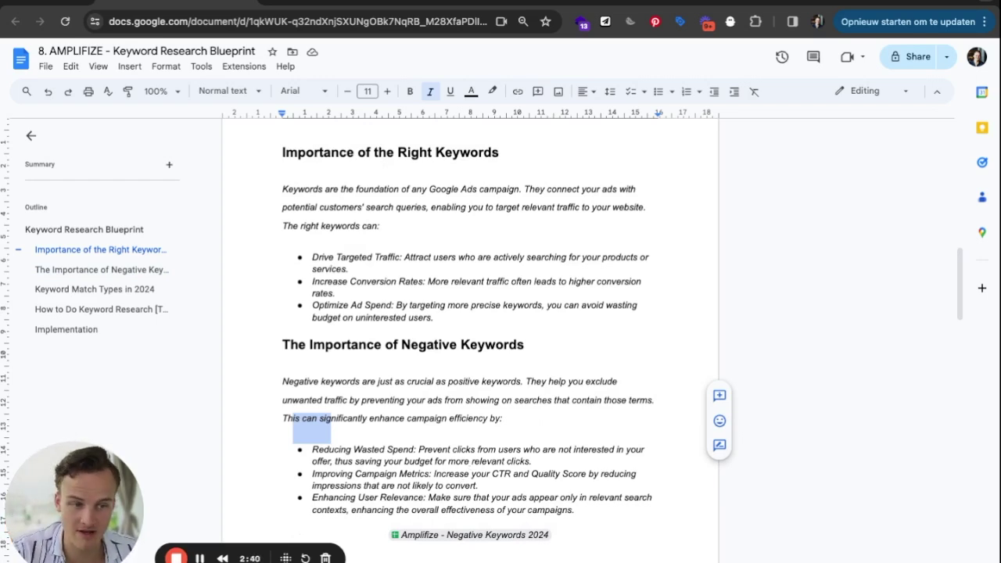
pyautogui.moveTo(311, 498); pyautogui.dragTo(413, 498)
pyautogui.click(394, 486)
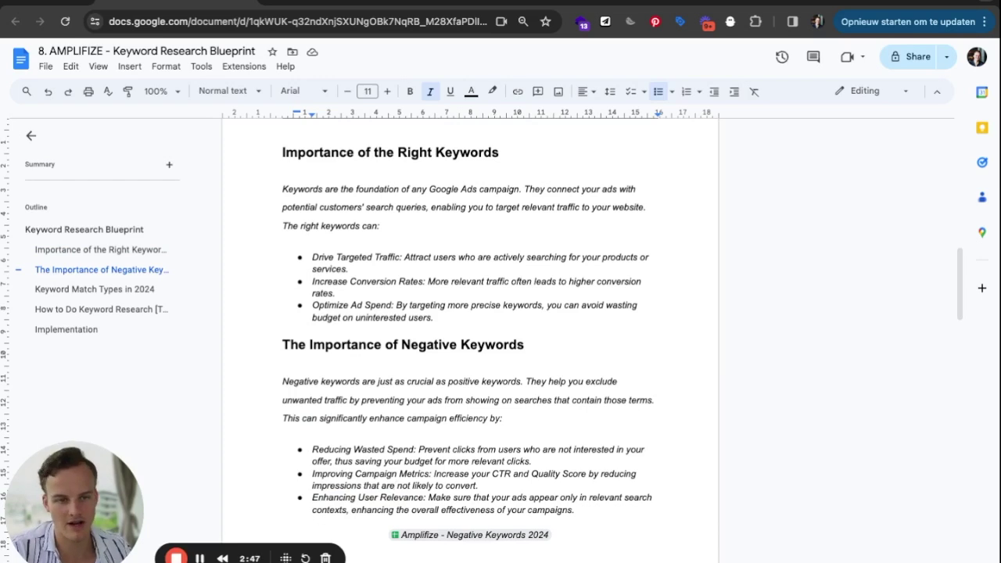
# Step: Open the Amplifize - Negative Keywords 2024 spreadsheet linked below the negative keywords section
pyautogui.scroll(-1, 463, 488)
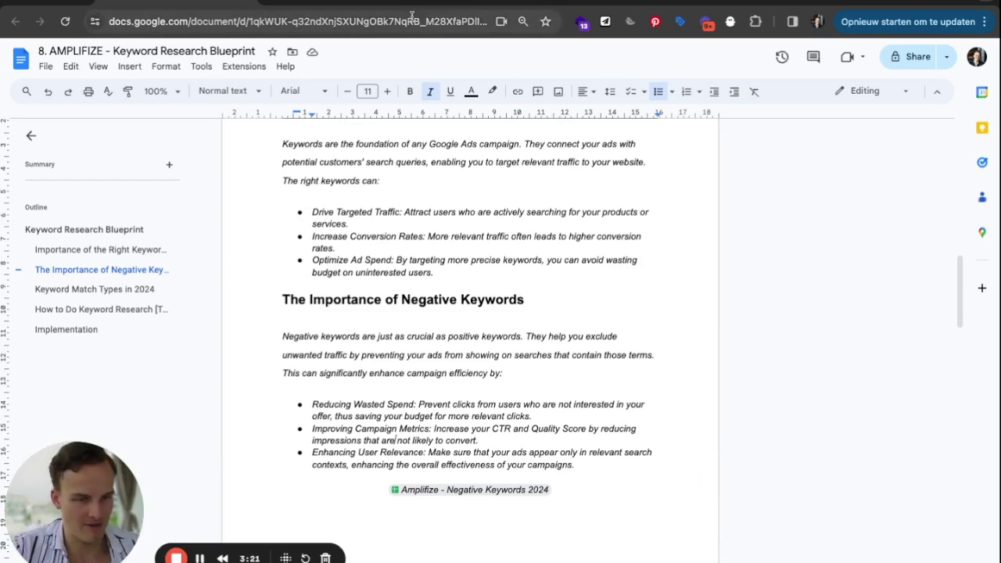
pyautogui.scroll(-2, 571, 344)
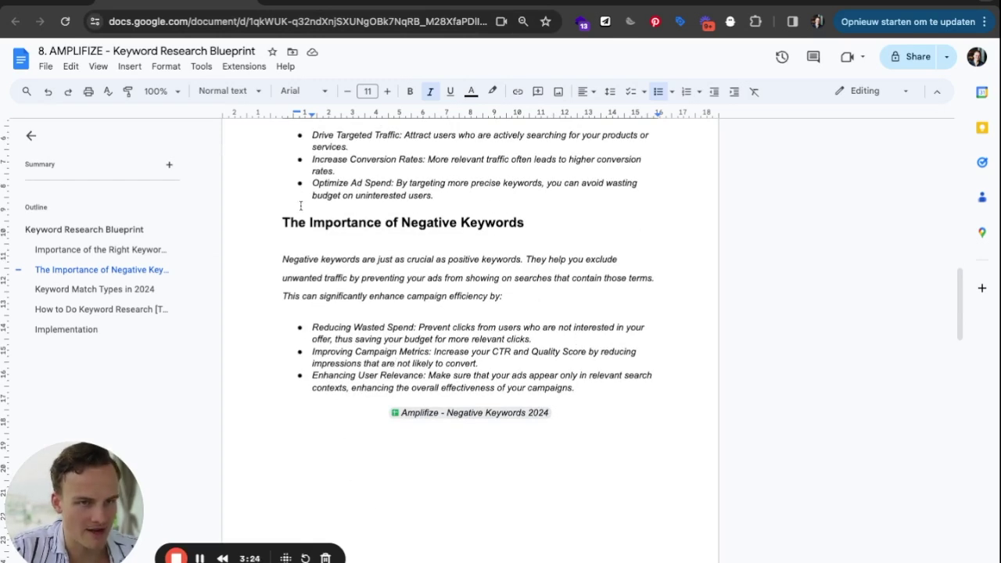
pyautogui.moveTo(419, 223); pyautogui.dragTo(518, 224)
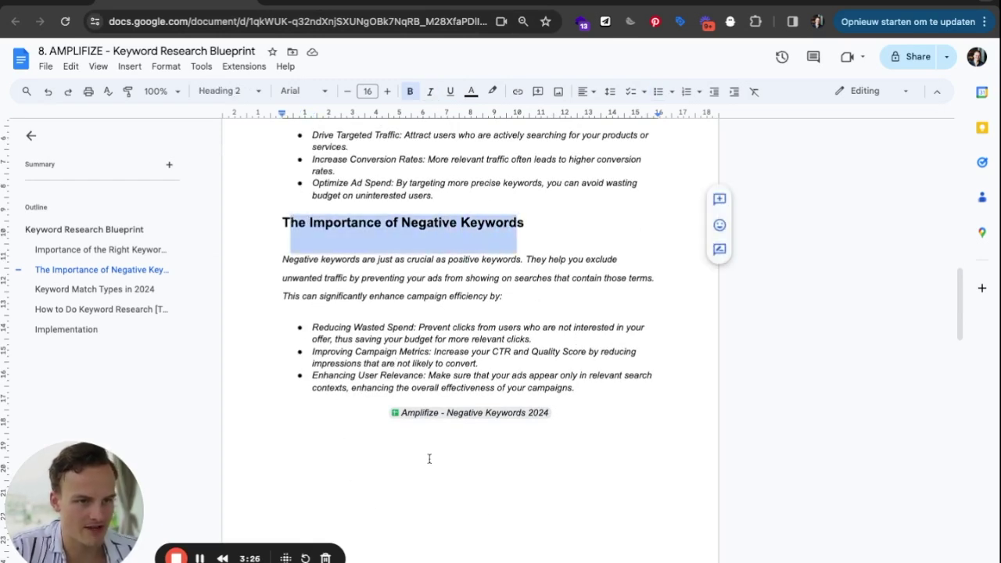
pyautogui.click(608, 407)
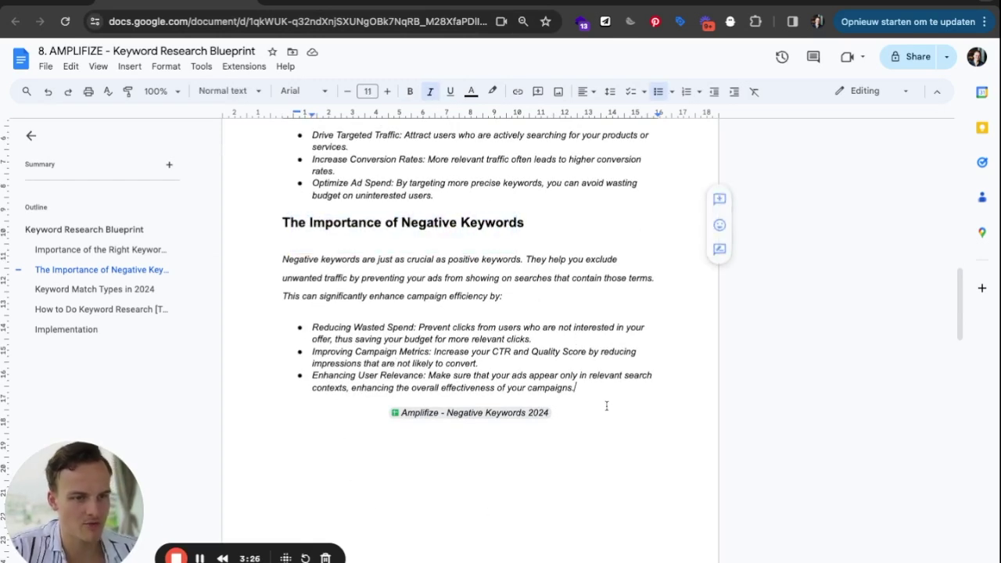
pyautogui.click(458, 431)
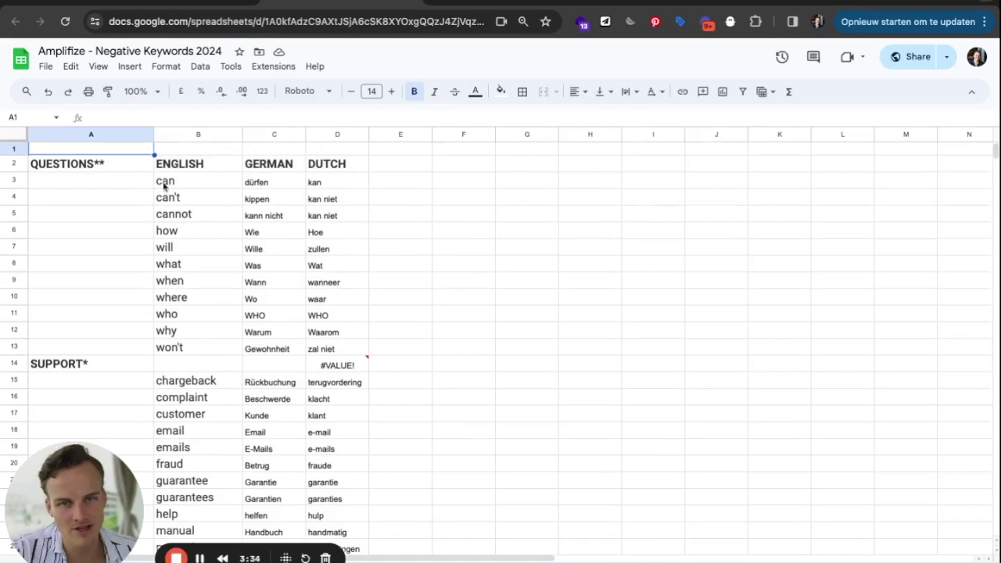
# Step: Select the English question keywords from "can" to "won't" in B3:B13
pyautogui.click(199, 186)
pyautogui.hotkey('shift', 'Down')
pyautogui.hotkey('shift', 'Down')
pyautogui.hotkey('shift', 'Down')
pyautogui.hotkey('shift', 'Down')
pyautogui.hotkey('shift', 'Down')
pyautogui.hotkey('shift', 'Down')
pyautogui.hotkey('shift', 'Down')
pyautogui.hotkey('shift', 'Down')
pyautogui.hotkey('shift', 'Down')
pyautogui.hotkey('shift', 'Down')
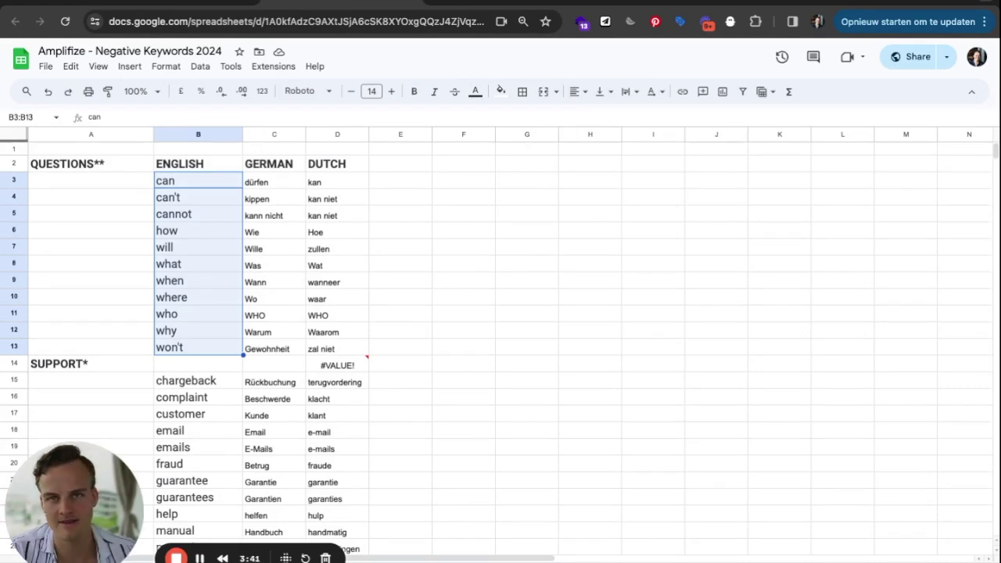
# Step: Examine individual English question keywords, picking out "can", "can't", "how" and "will"
pyautogui.click(569, 283)
pyautogui.click(201, 185)
pyautogui.hotkey('shift', 'Down')
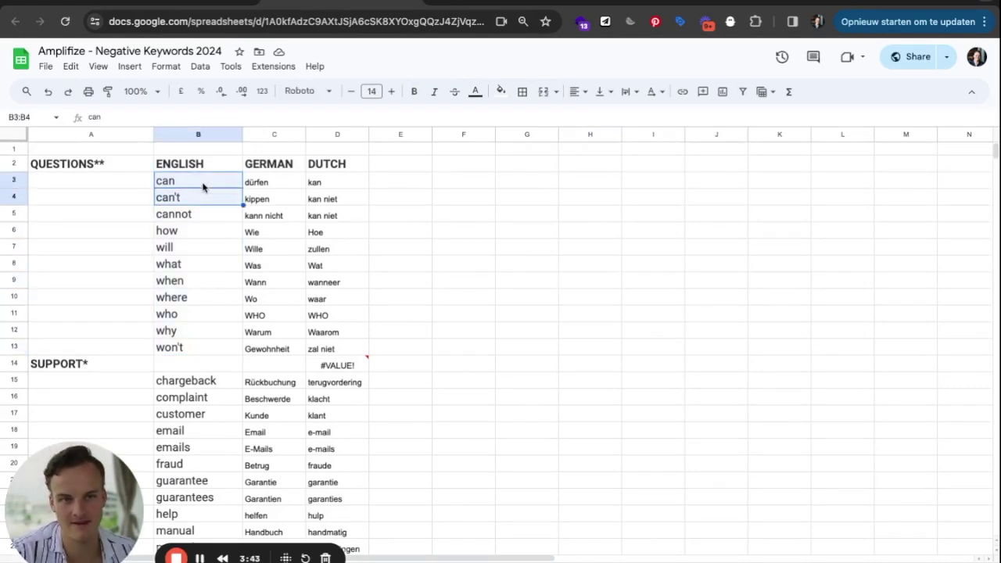
pyautogui.click(203, 226)
pyautogui.click(205, 247)
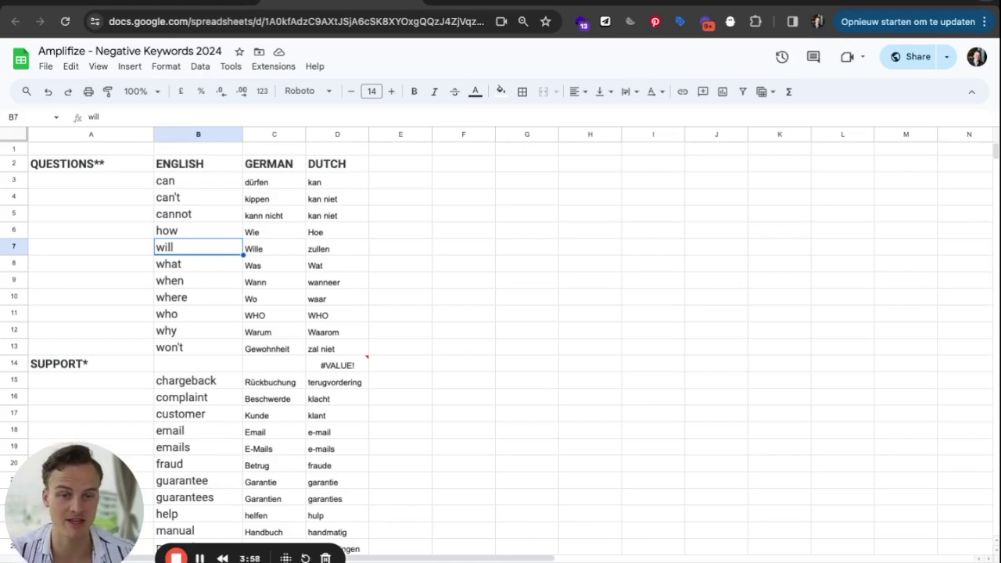
# Step: Look through the negative keyword list and select the struck-through "price" and "prices" cells in B98:B99
pyautogui.moveTo(995, 151); pyautogui.dragTo(996, 156)
pyautogui.scroll(-5, 507, 342)
pyautogui.scroll(-15, 476, 349)
pyautogui.scroll(-20, 473, 345)
pyautogui.scroll(11, 473, 345)
pyautogui.scroll(3, 435, 380)
pyautogui.scroll(-3, 436, 380)
pyautogui.moveTo(167, 331); pyautogui.dragTo(167, 346)
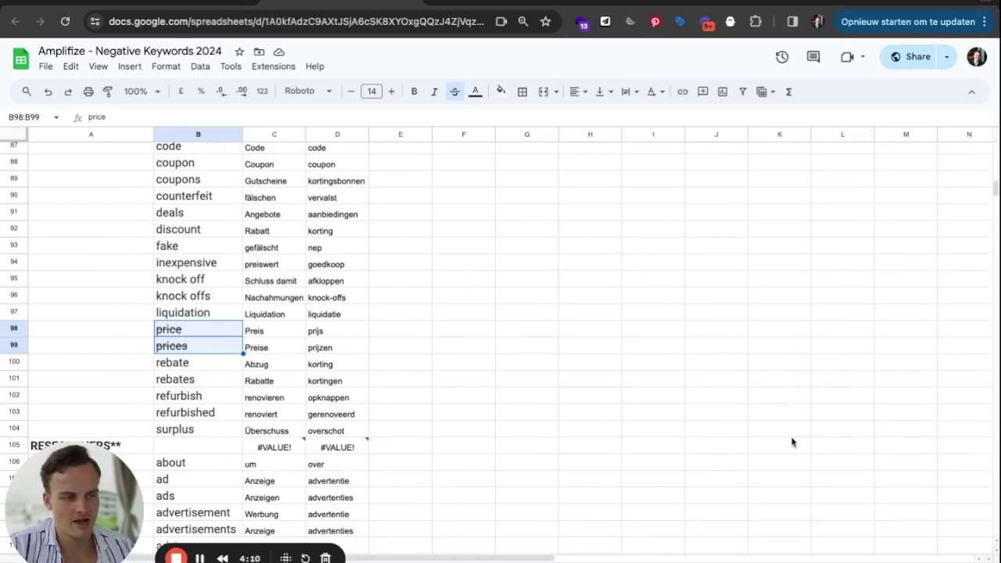
# Step: Go back to the Questions category, select the English header with its keywords in B2:B13, and look over the Support category
pyautogui.scroll(20, 782, 437)
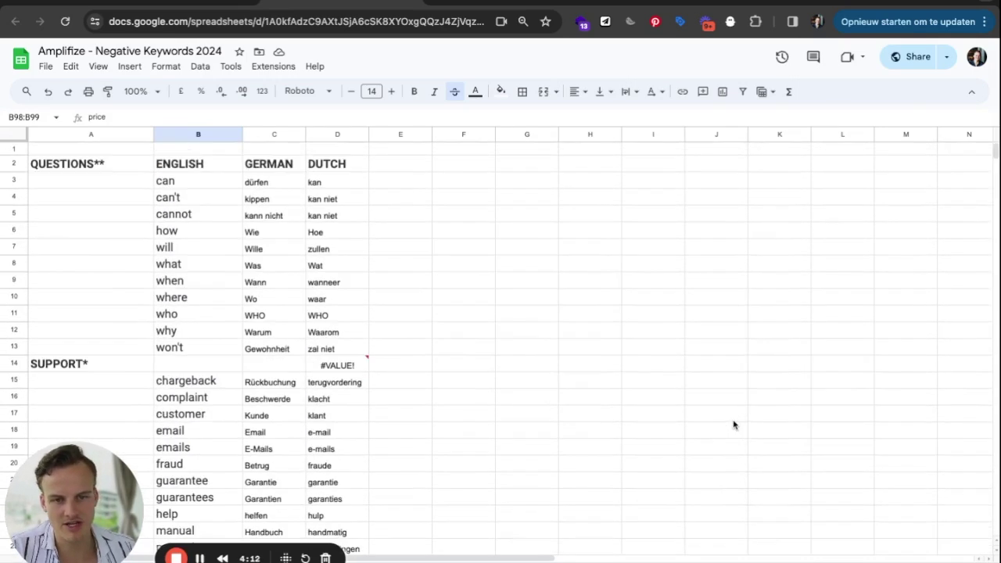
pyautogui.moveTo(176, 168); pyautogui.dragTo(184, 347)
pyautogui.click(213, 403)
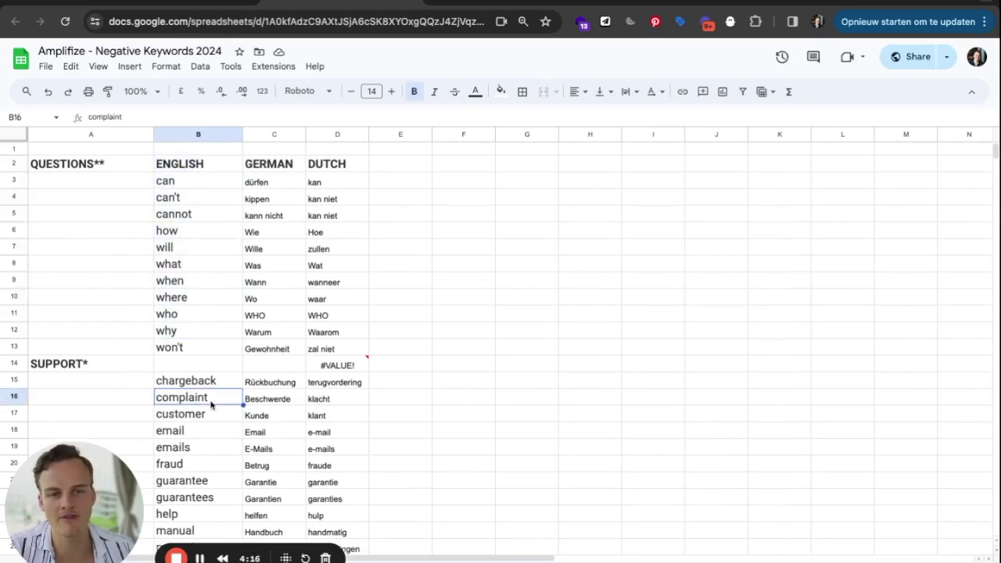
pyautogui.click(206, 165)
pyautogui.hotkey('ctrl', 'shift', 'Down')
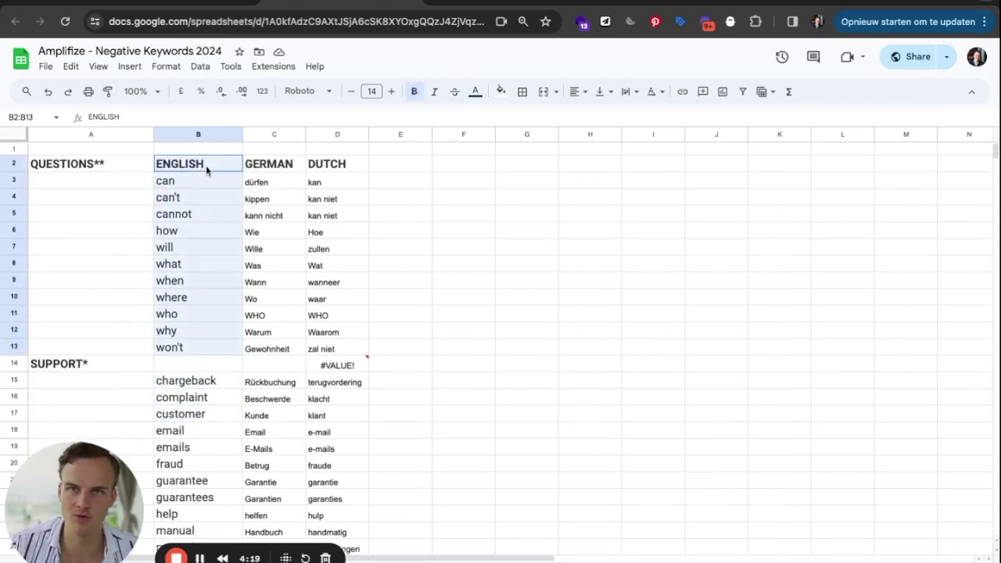
pyautogui.click(231, 367)
pyautogui.scroll(-3, 191, 266)
pyautogui.scroll(5, 192, 266)
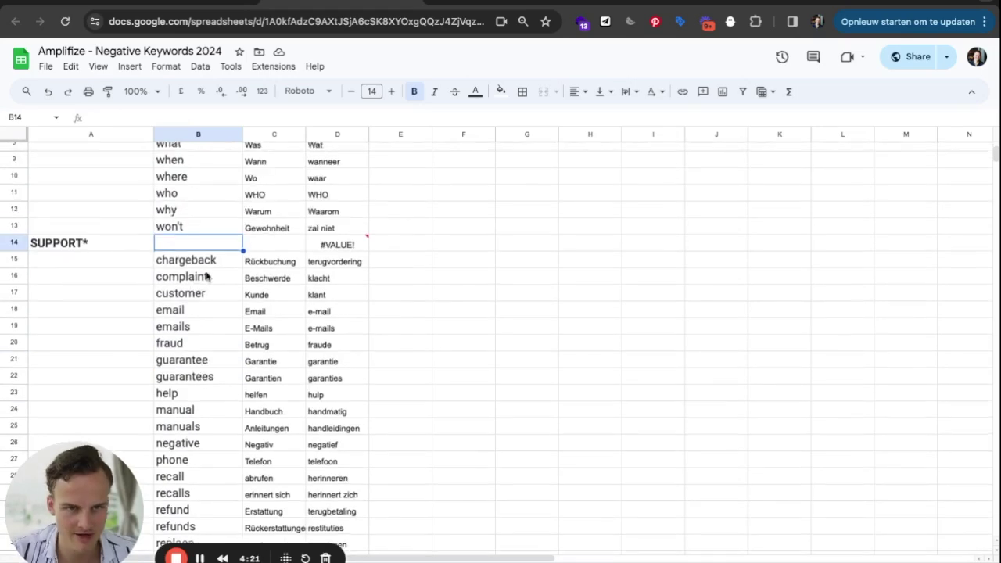
# Step: Select the English negative keywords across all categories in B3:B424
pyautogui.click(218, 168)
pyautogui.click(202, 264)
pyautogui.click(206, 184)
pyautogui.hotkey('ctrl', 'shift', 'Down')
pyautogui.hotkey('ctrl', 'shift', 'Down')
pyautogui.hotkey('ctrl', 'shift', 'Down')
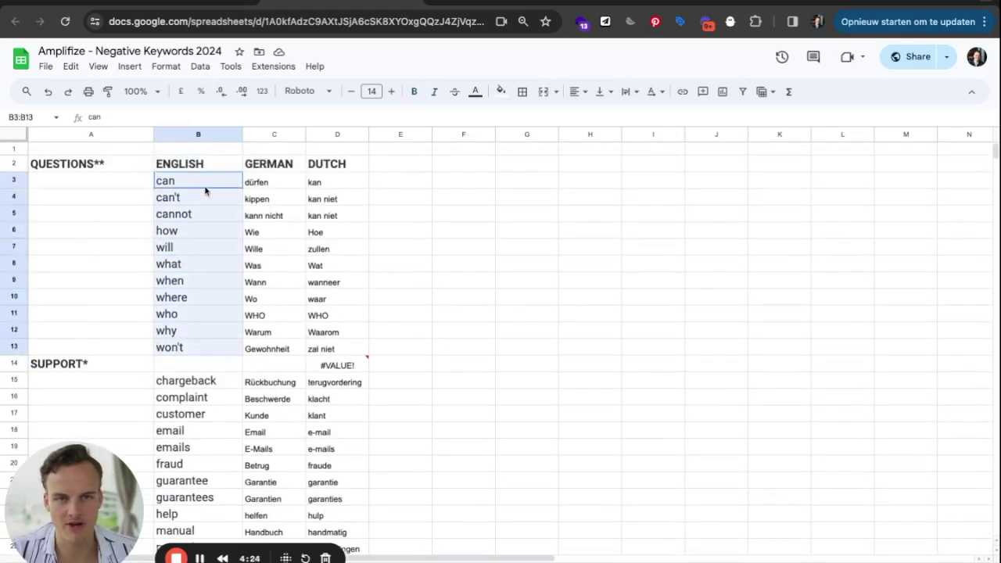
pyautogui.hotkey('ctrl', 'shift', 'Up')
pyautogui.scroll(20, 214, 482)
pyautogui.scroll(15, 217, 476)
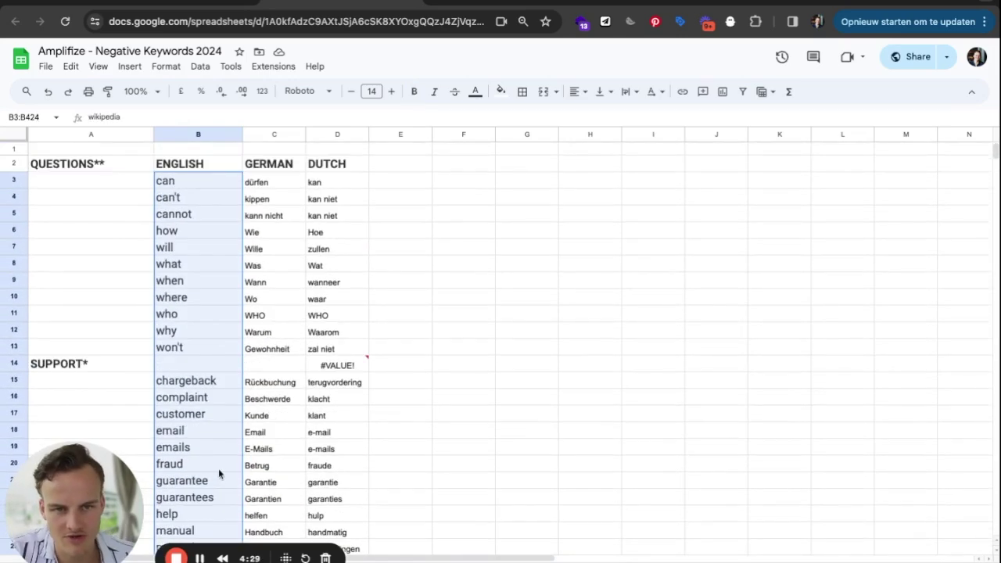
# Step: Review the selected English negative keywords down through the Discounters category, limiting the selection to B3:B102
pyautogui.scroll(-10, 195, 274)
pyautogui.scroll(-4, 202, 241)
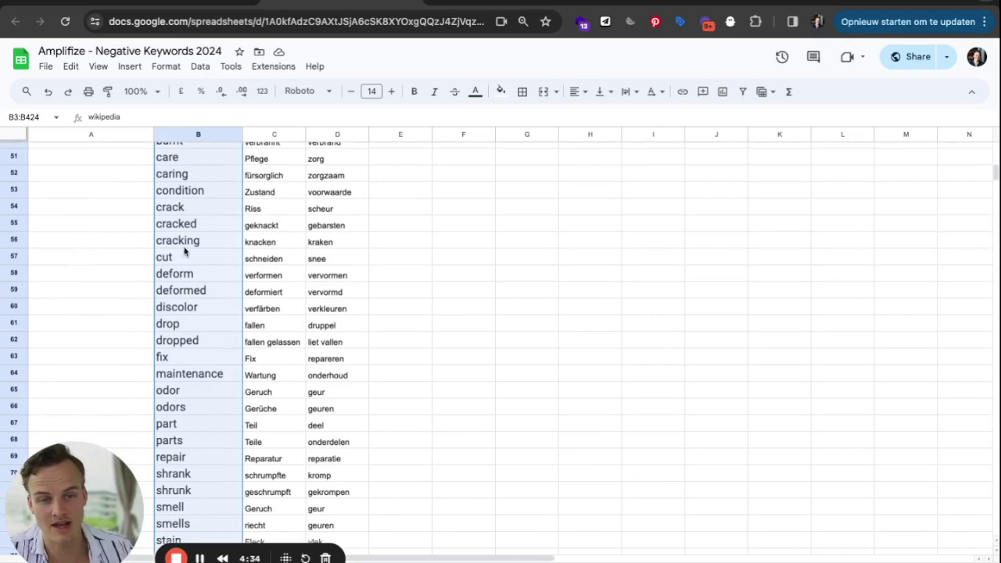
pyautogui.scroll(-7, 227, 367)
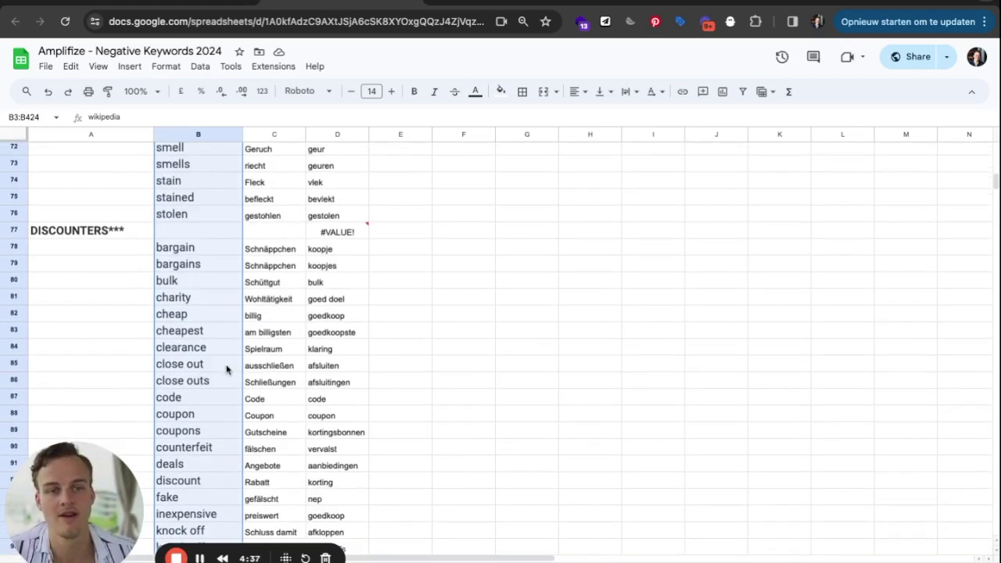
pyautogui.scroll(-5, 233, 386)
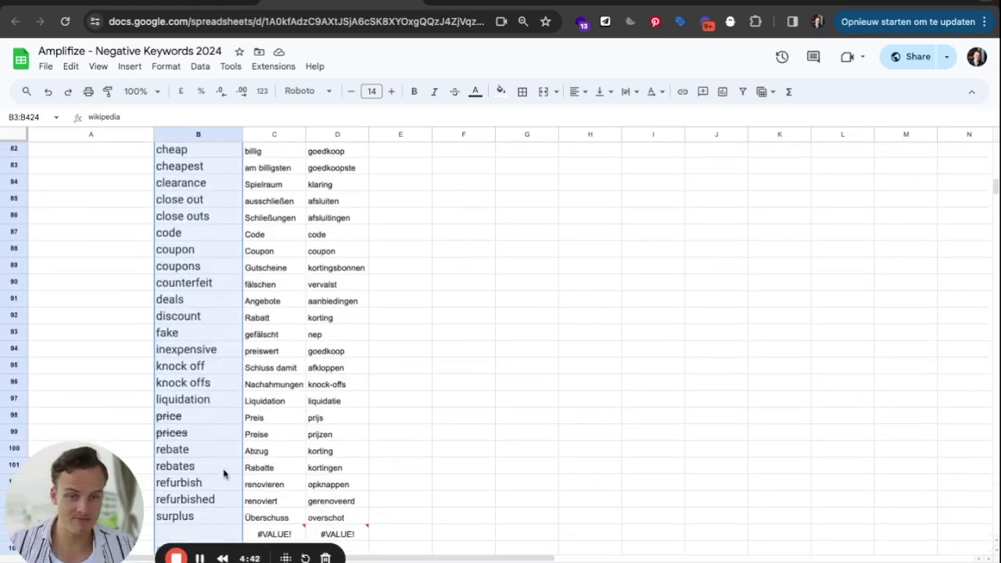
pyautogui.keyDown('shift'); pyautogui.click(202, 432); pyautogui.keyUp('shift')
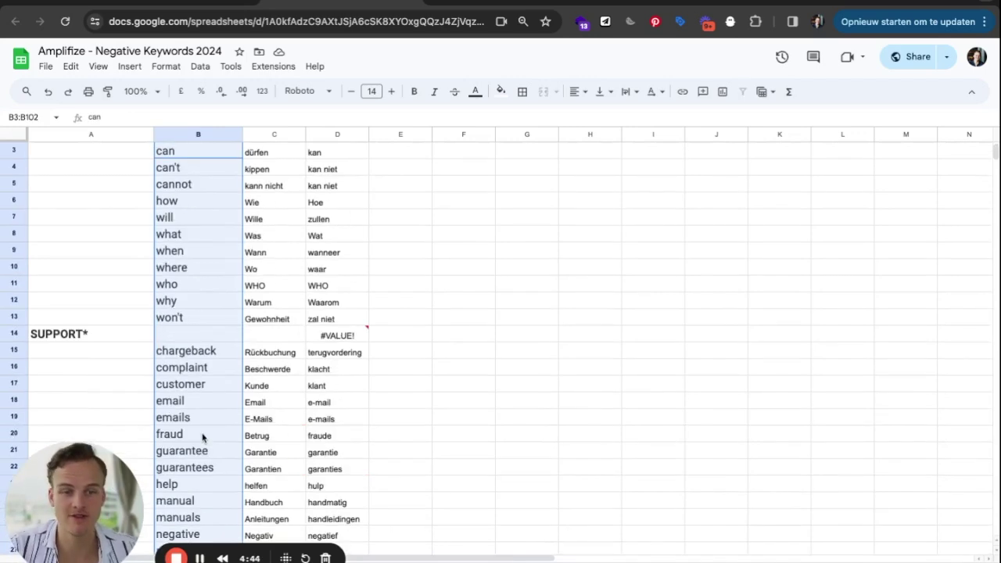
pyautogui.scroll(-6, 201, 438)
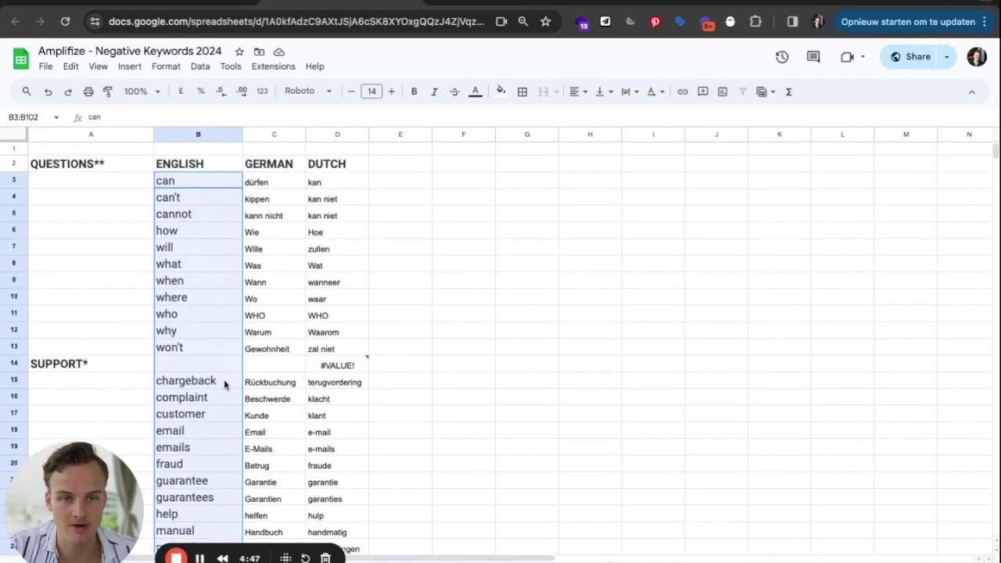
pyautogui.scroll(-10, 224, 383)
pyautogui.scroll(-18, 224, 379)
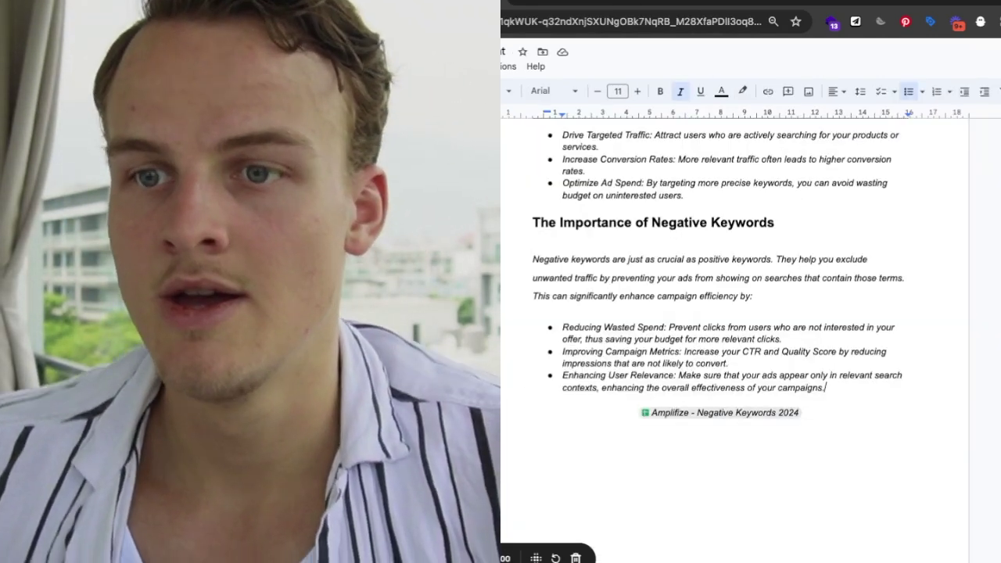
# Step: Return to the Keyword Research Blueprint in Google Docs and examine the match type bullets under Keyword Match Types in 2024, marking Broad Match
pyautogui.scroll(-3, 894, 321)
pyautogui.scroll(-5, 896, 258)
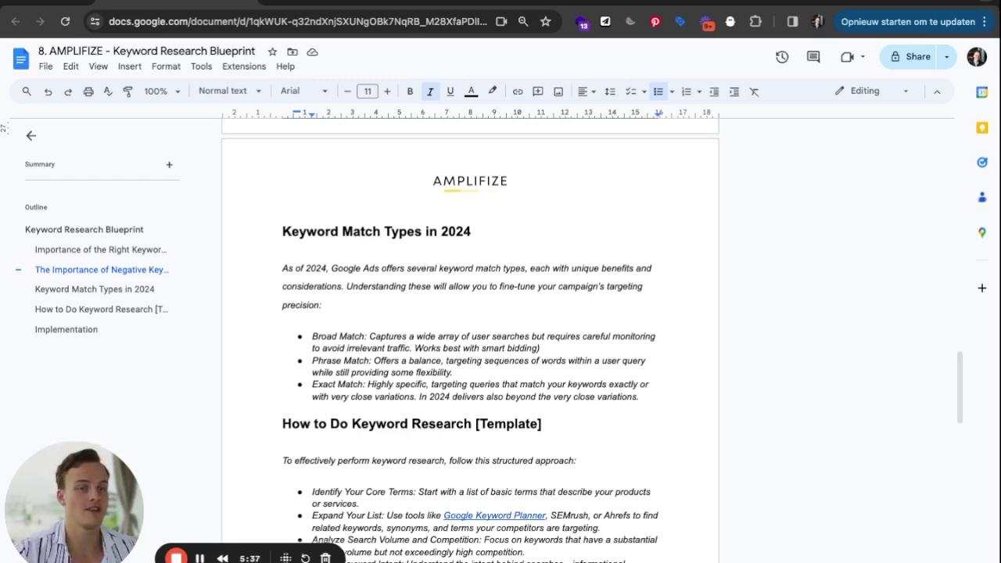
pyautogui.moveTo(314, 337); pyautogui.dragTo(365, 384)
pyautogui.moveTo(315, 336); pyautogui.dragTo(377, 398)
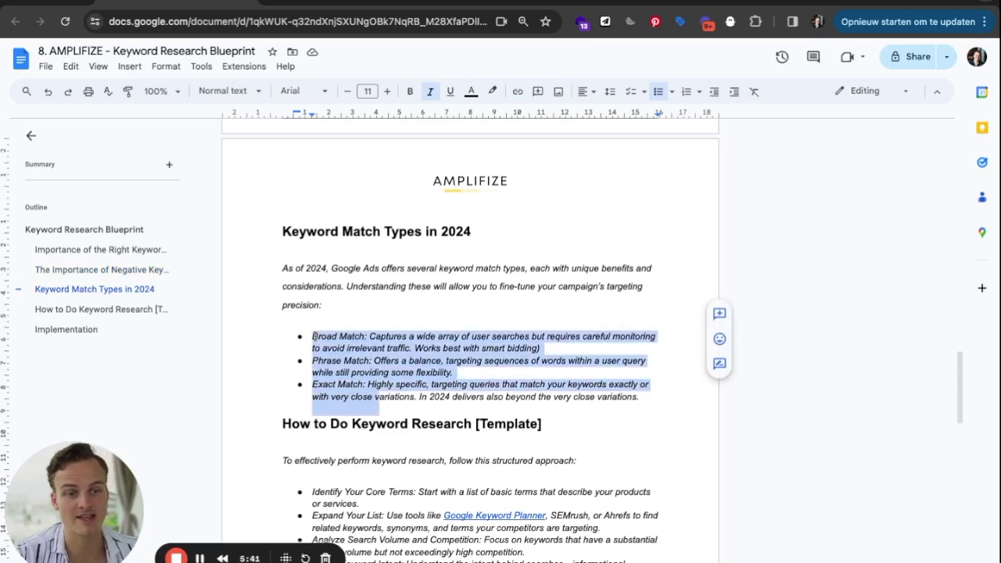
pyautogui.click(402, 377)
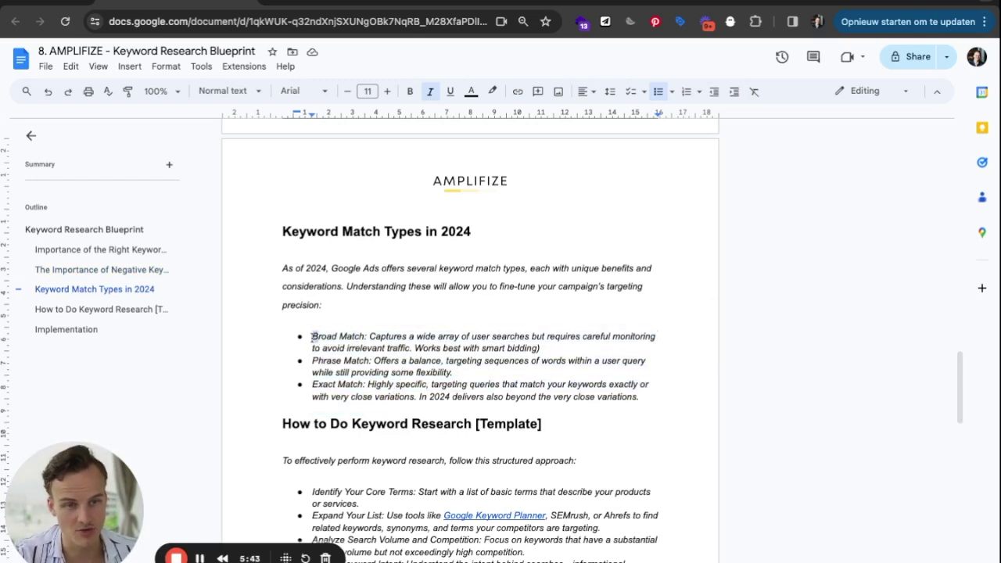
pyautogui.moveTo(313, 336); pyautogui.dragTo(367, 337)
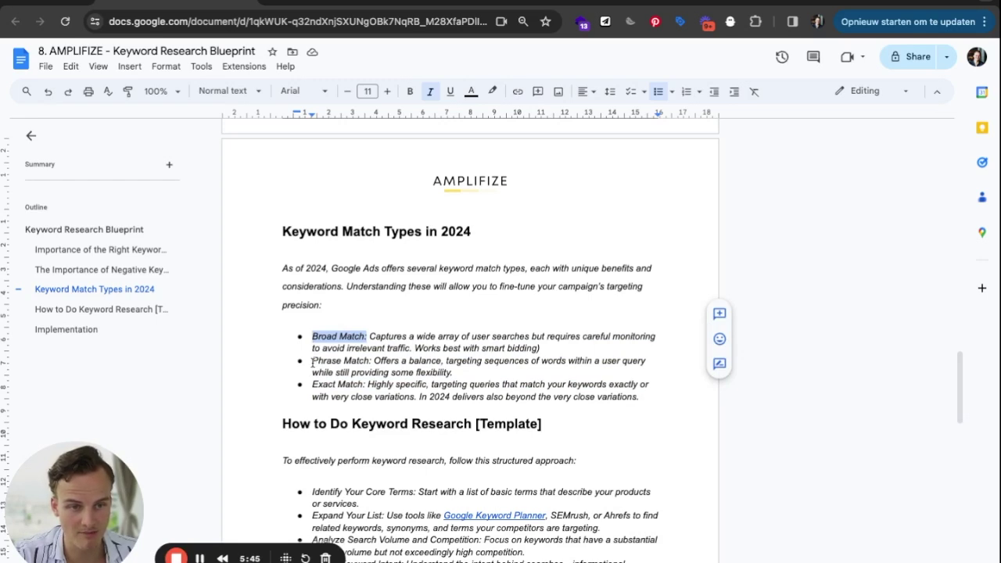
# Step: Enclose "Phrase Match" in double quotation marks in the second match type bullet
pyautogui.click(313, 361)
pyautogui.write('"')
pyautogui.click(374, 360)
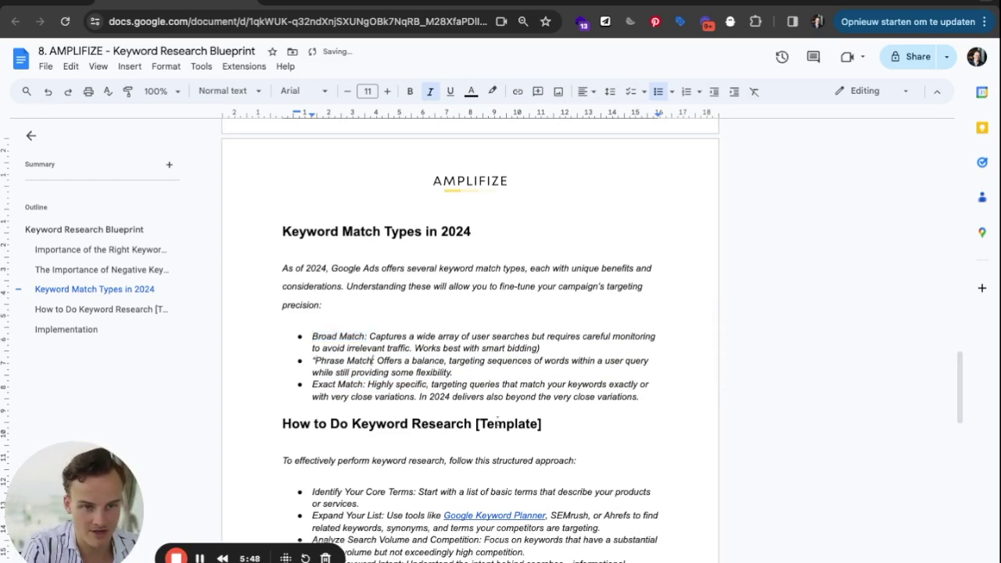
pyautogui.write('"')
# Step: Enclose "Exact Match" in square brackets in the third match type bullet
pyautogui.click(313, 384)
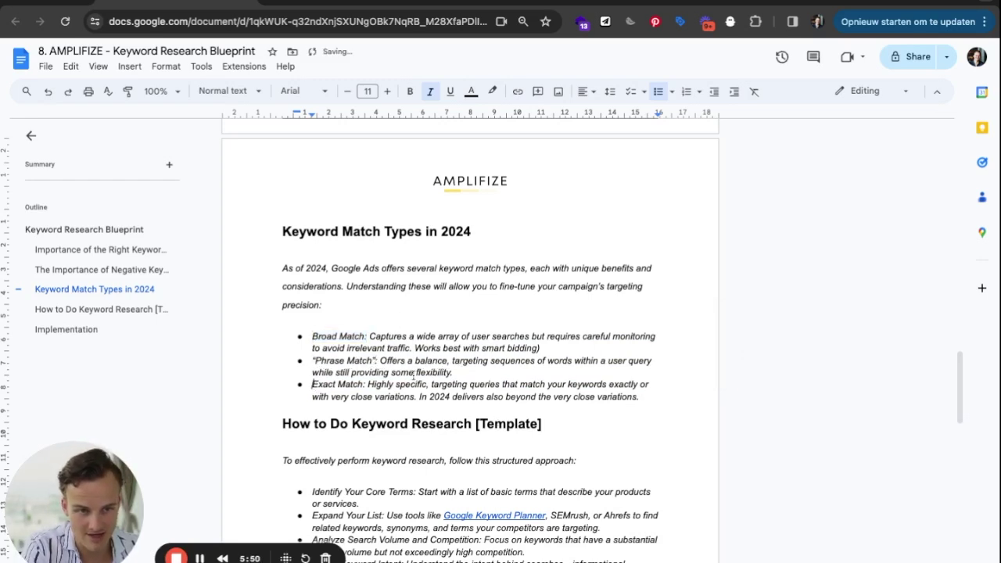
pyautogui.write('[')
pyautogui.click(367, 385)
pyautogui.write(']')
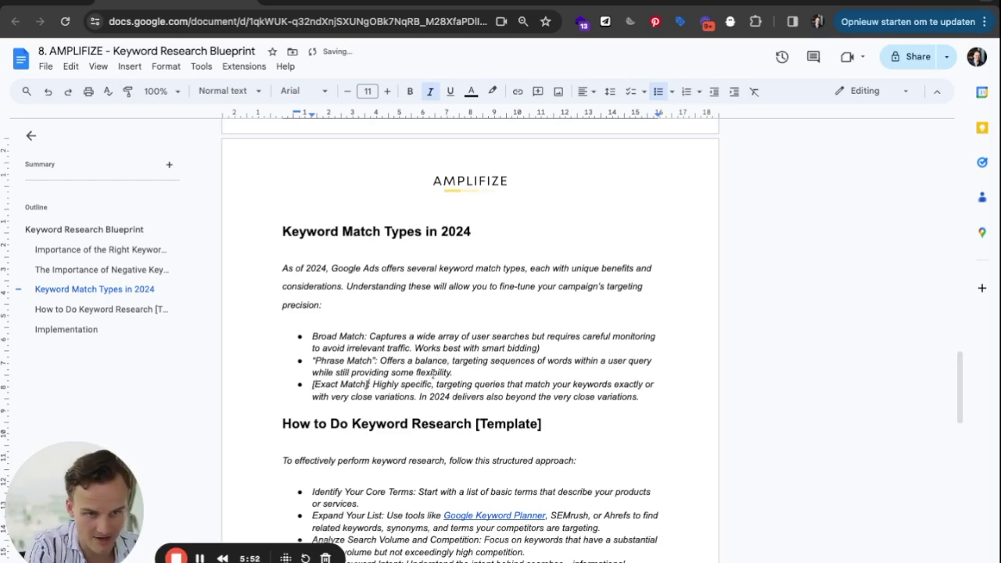
# Step: Review the three match type bullets, marking the Broad Match description and the Phrase Match and Exact Match labels
pyautogui.doubleClick(377, 336)
pyautogui.moveTo(376, 336); pyautogui.dragTo(538, 348)
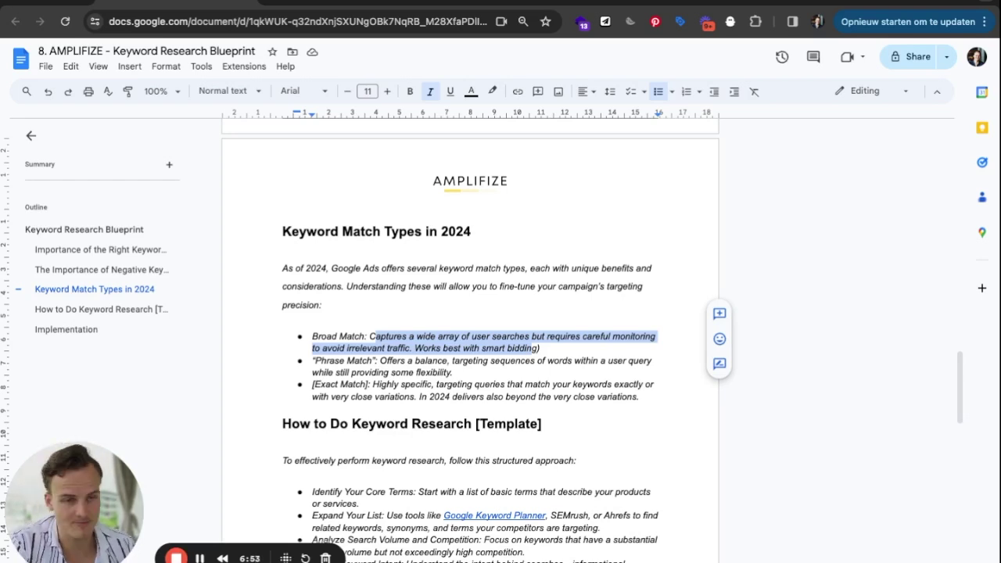
pyautogui.click(313, 360)
pyautogui.hotkey('ctrl', 'shift', 'Right')
pyautogui.hotkey('ctrl', 'shift', 'Right')
pyautogui.hotkey('ctrl', 'shift', 'Right')
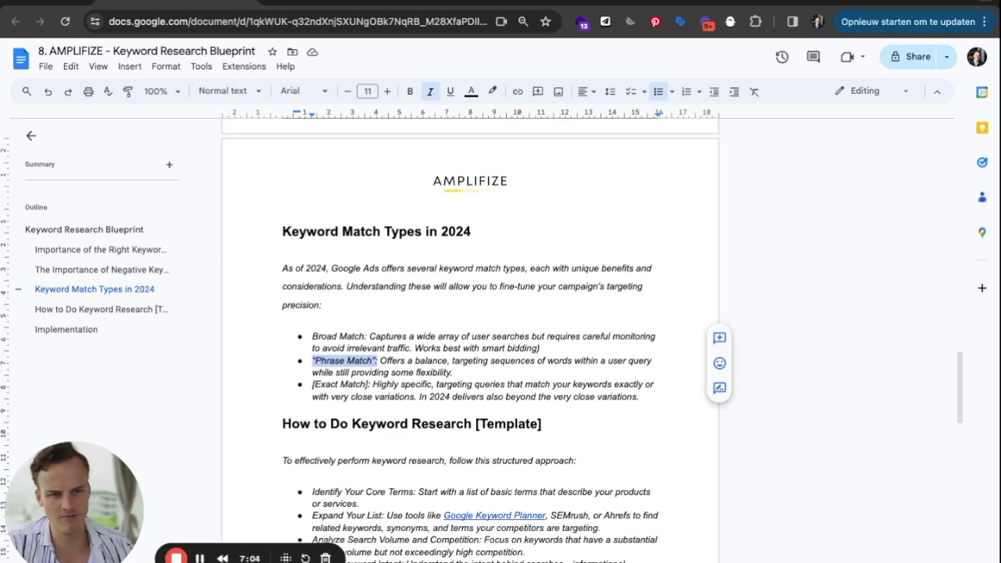
pyautogui.moveTo(311, 383); pyautogui.dragTo(371, 383)
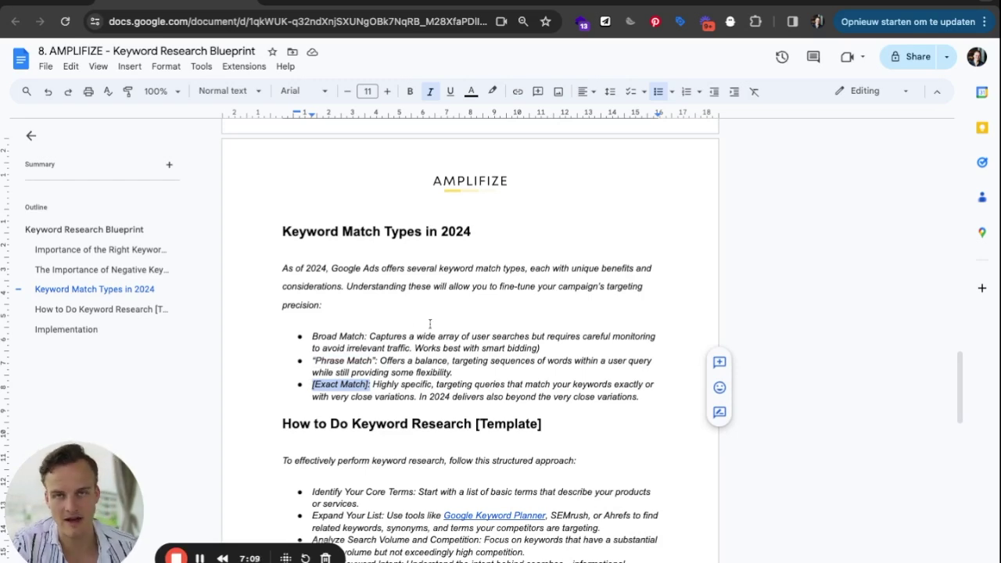
pyautogui.moveTo(375, 361)
pyautogui.mouseDown()
pyautogui.moveTo(312, 360)
pyautogui.moveTo(378, 361)
pyautogui.mouseUp()
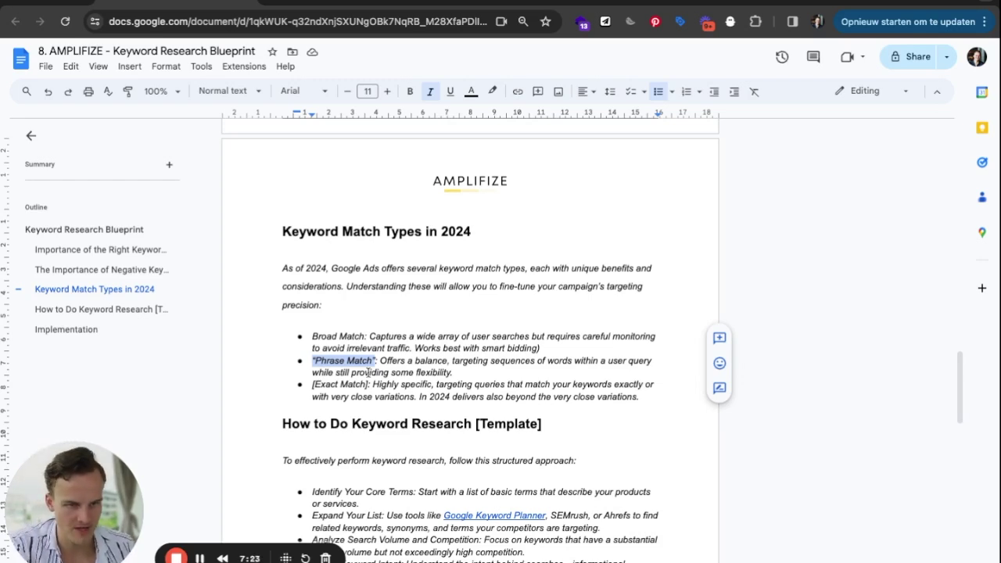
pyautogui.moveTo(313, 385)
pyautogui.mouseDown()
pyautogui.moveTo(392, 385)
pyautogui.moveTo(312, 385)
pyautogui.mouseUp()
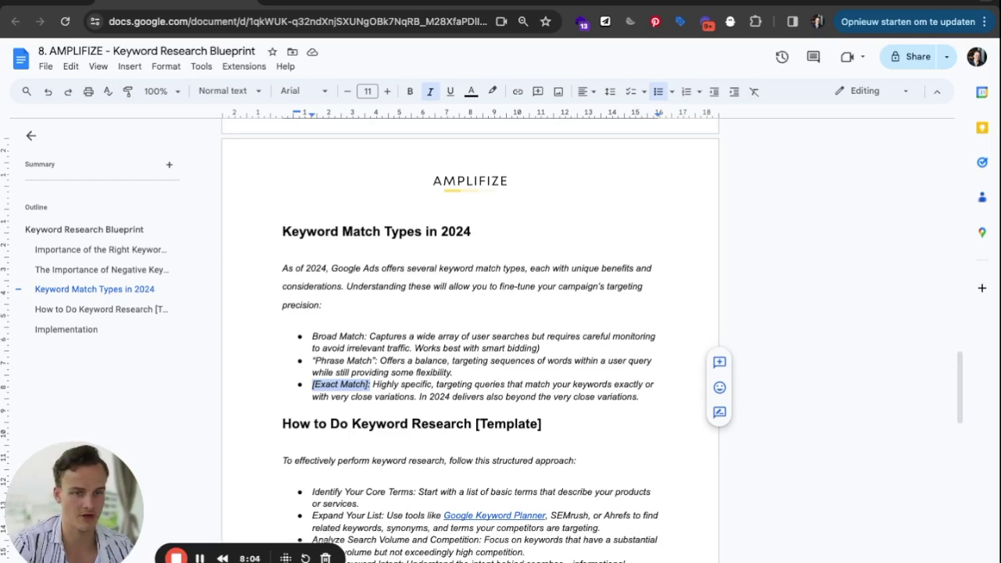
# Step: Examine the How to Do Keyword Research [Template] heading and its introductory sentence, marking both
pyautogui.scroll(-2, 469, 313)
pyautogui.moveTo(450, 252); pyautogui.dragTo(473, 252)
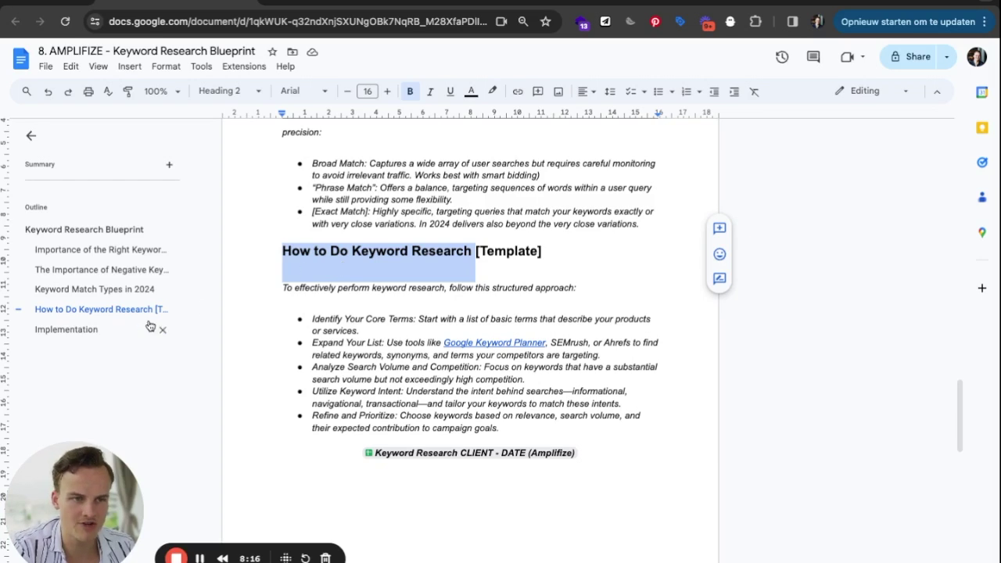
pyautogui.moveTo(479, 251); pyautogui.dragTo(556, 256)
pyautogui.moveTo(283, 287); pyautogui.dragTo(575, 288)
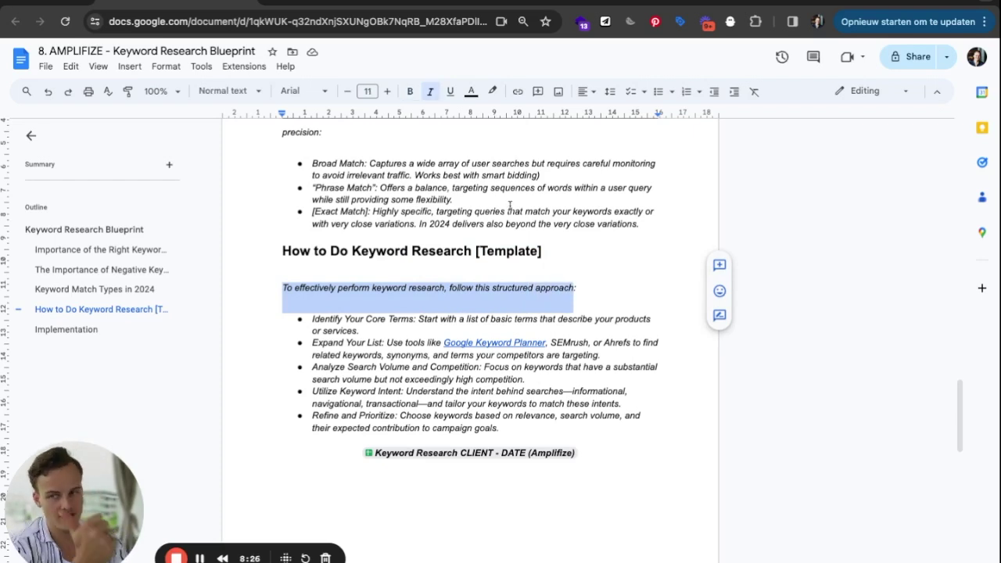
# Step: Read the first three approach bullets, marking Identify Your Core Terms, Expand Your List, and Analyze Search Volume and Competition
pyautogui.tripleClick(377, 319)
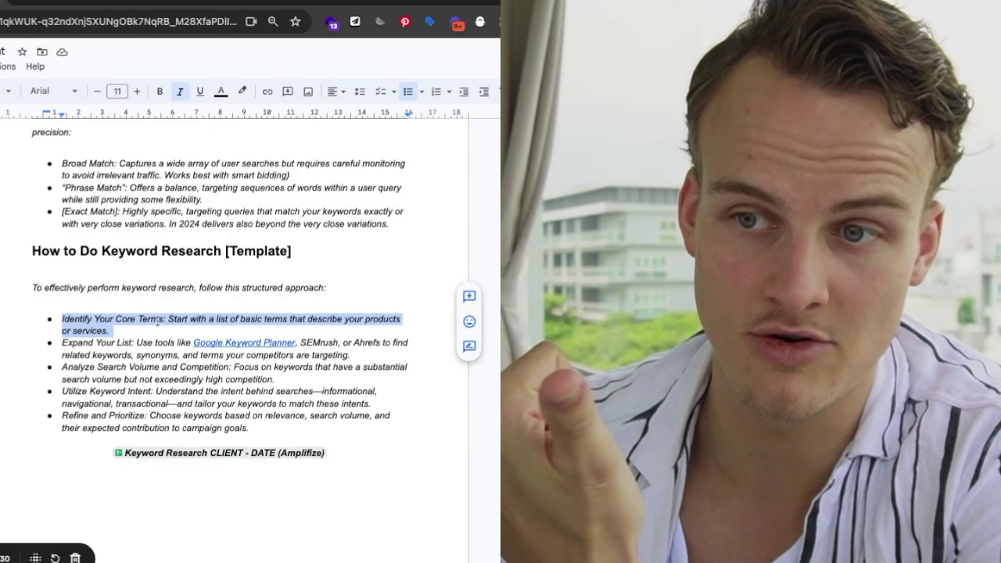
pyautogui.click(130, 347)
pyautogui.hotkey('ctrl', 'shift', 'Left')
pyautogui.hotkey('ctrl', 'shift', 'Left')
pyautogui.hotkey('ctrl', 'shift', 'Left')
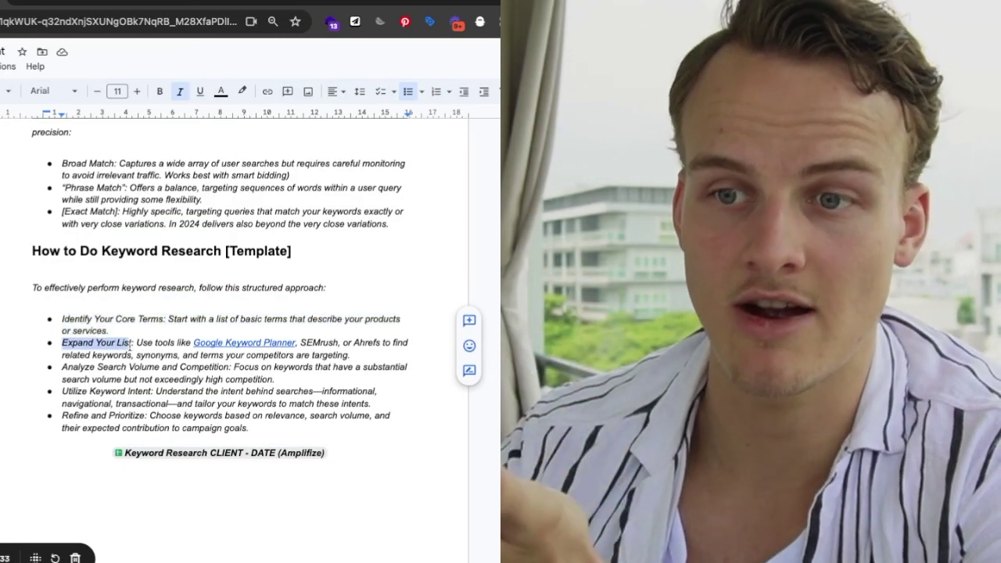
pyautogui.click(61, 370)
pyautogui.hotkey('ctrl', 'shift', 'Right')
pyautogui.hotkey('ctrl', 'shift', 'Right')
pyautogui.hotkey('ctrl', 'shift', 'Right')
pyautogui.hotkey('ctrl', 'shift', 'Right')
pyautogui.hotkey('ctrl', 'shift', 'Right')
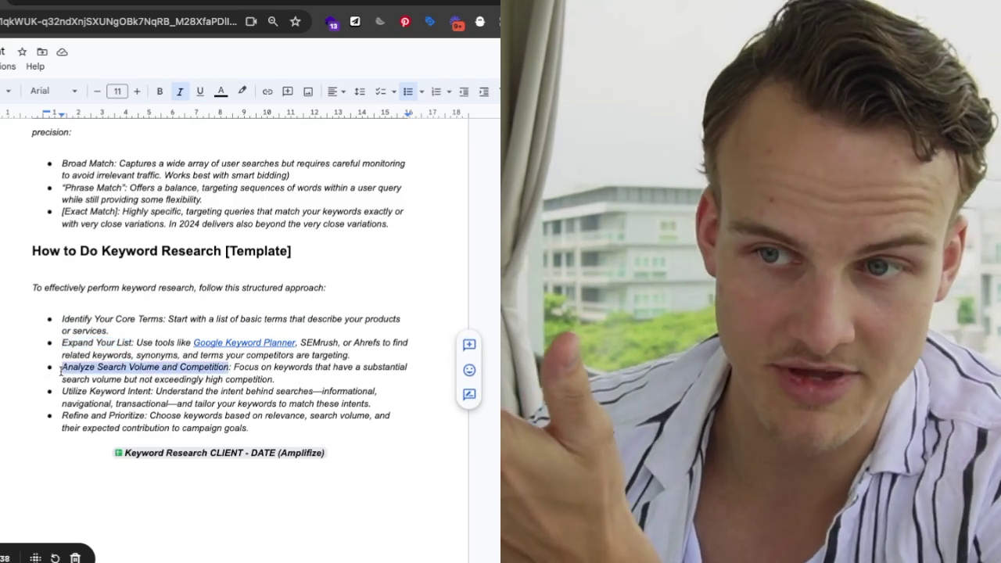
# Step: Read the last two approach bullets, marking Utilize Keyword Intent and Refine and Prioritize
pyautogui.click(59, 392)
pyautogui.hotkey('ctrl', 'shift', 'Right')
pyautogui.hotkey('ctrl', 'shift', 'Right')
pyautogui.hotkey('ctrl', 'shift', 'Right')
pyautogui.hotkey('ctrl', 'shift', 'Right')
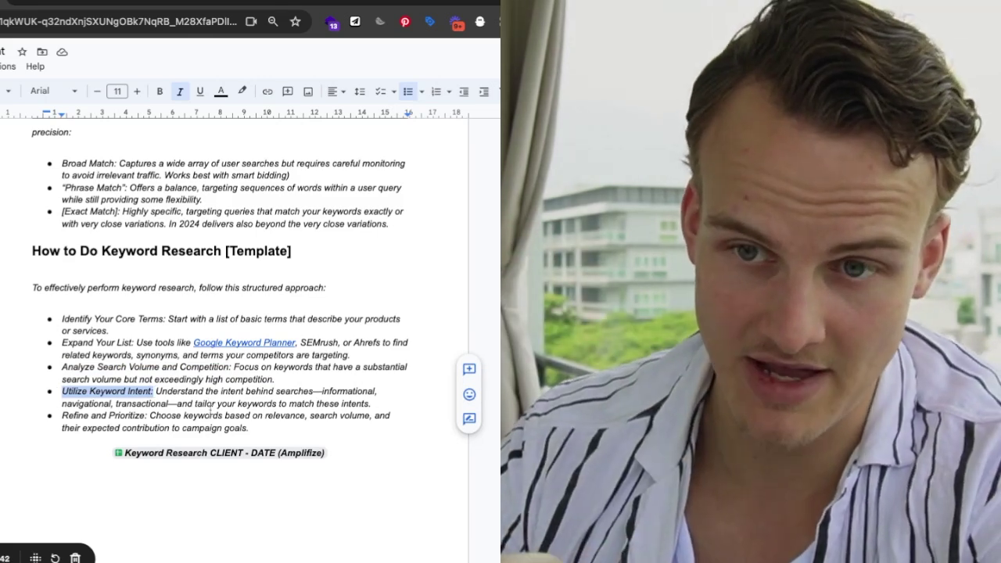
pyautogui.moveTo(62, 416); pyautogui.dragTo(144, 422)
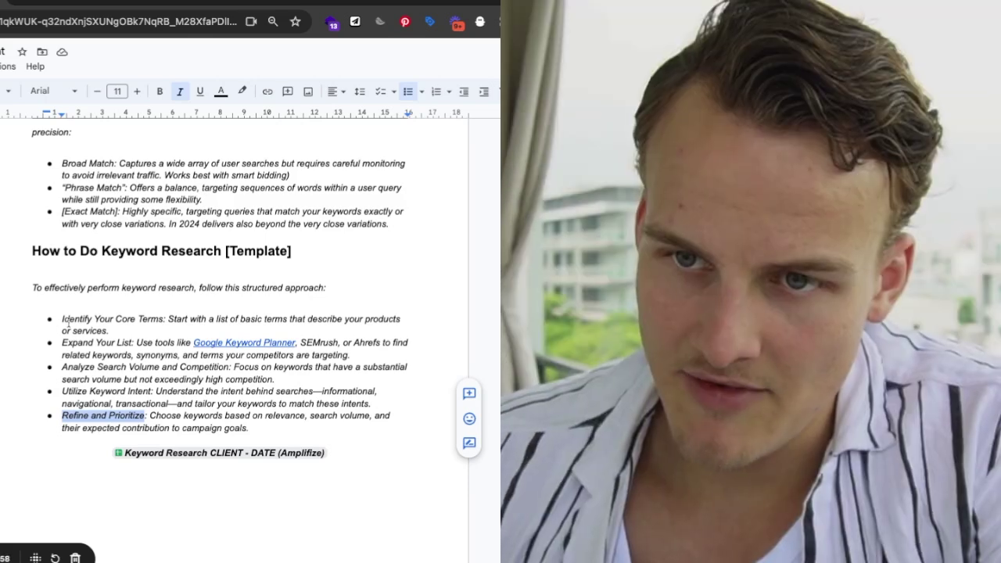
# Step: Re-examine the Identify Your Core Terms and Expand Your List bullets, marking the core terms advice and the suggested keyword tools
pyautogui.click(61, 319)
pyautogui.moveTo(60, 319); pyautogui.dragTo(113, 333)
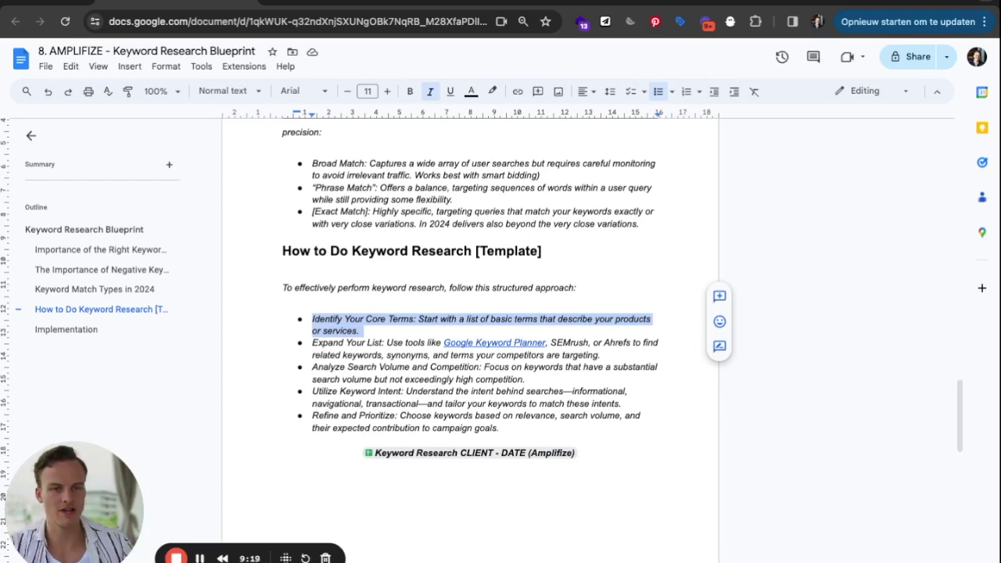
pyautogui.moveTo(312, 342); pyautogui.dragTo(385, 344)
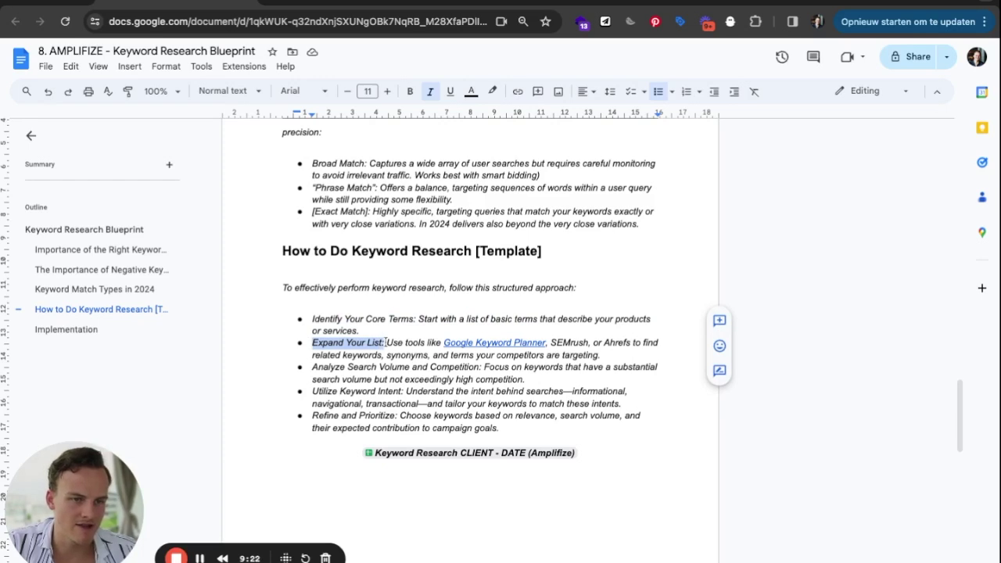
pyautogui.click(403, 344)
pyautogui.hotkey('alt', 'shift', 'Right')
pyautogui.hotkey('alt', 'shift', 'Right')
pyautogui.hotkey('alt', 'shift', 'Right')
pyautogui.hotkey('shift', 'Down')
pyautogui.hotkey('shift', 'Up')
pyautogui.hotkey('alt', 'shift', 'Right')
pyautogui.hotkey('shift', 'Down')
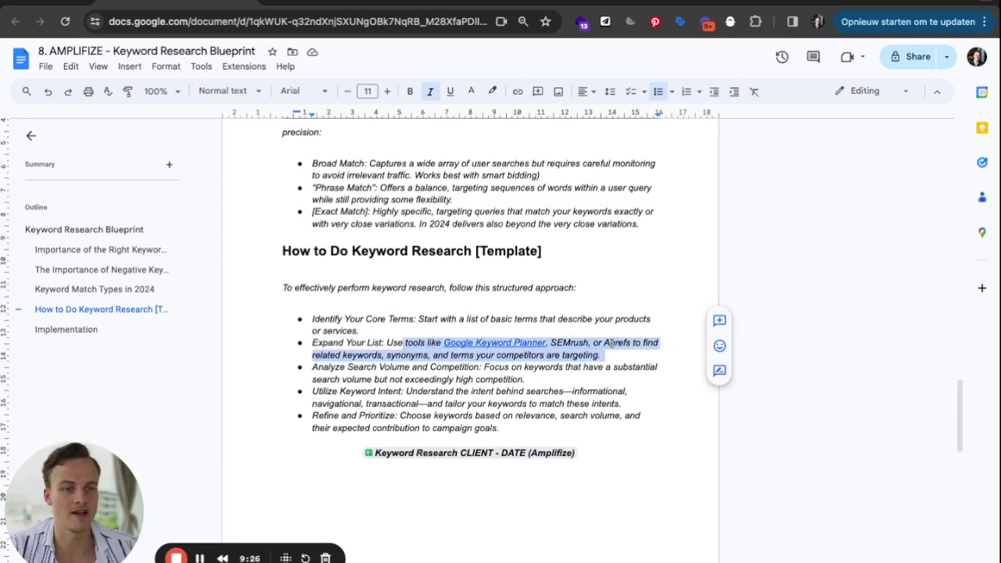
pyautogui.click(612, 344)
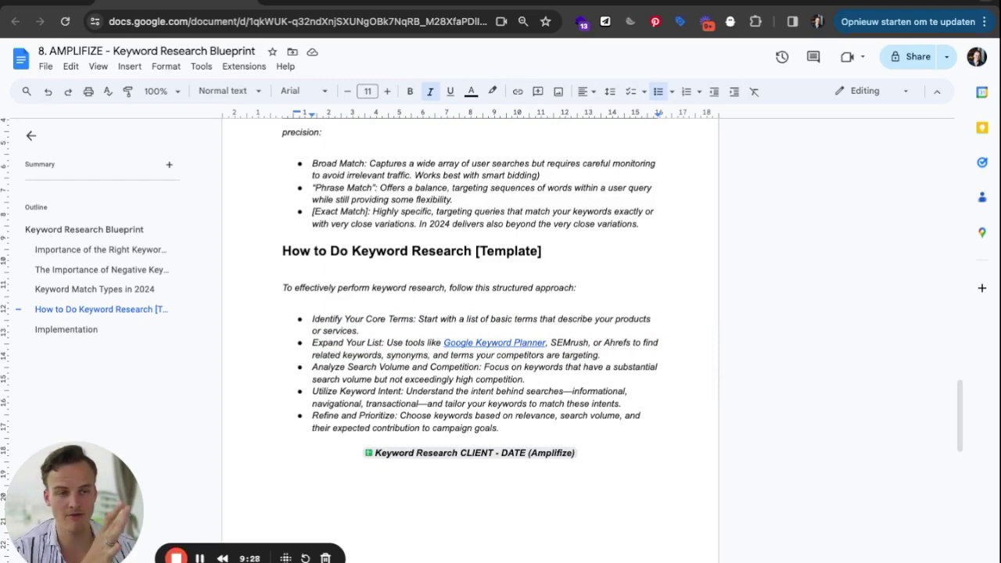
# Step: Open the linked Google Keyword Planner and set the language for discovering new keywords to English
pyautogui.click(510, 340)
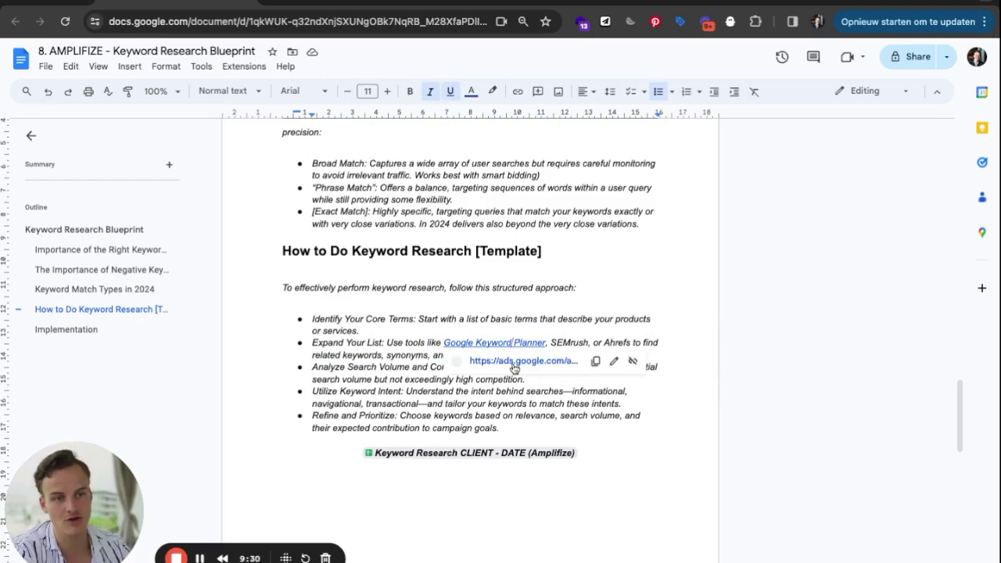
pyautogui.click(513, 364)
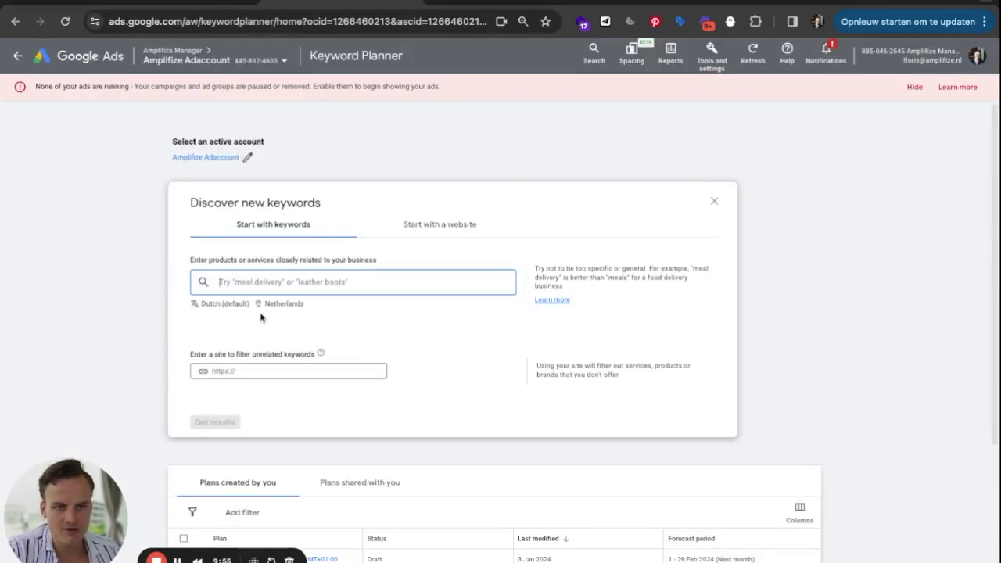
pyautogui.click(233, 304)
pyautogui.write('eng')
pyautogui.click(227, 371)
# Step: Replace the targeted location for the keyword search with United States
pyautogui.click(275, 307)
pyautogui.click(426, 273)
pyautogui.click(394, 206)
pyautogui.write('unit')
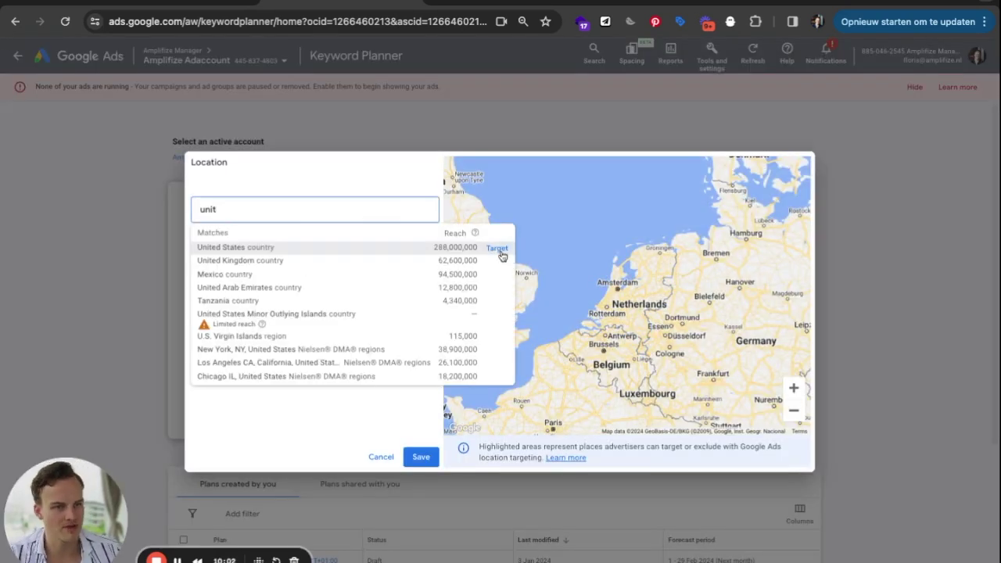
pyautogui.click(498, 249)
# Step: Make United Kingdom the only targeted location and save the location setting
pyautogui.click(426, 273)
pyautogui.click(415, 210)
pyautogui.write('united king')
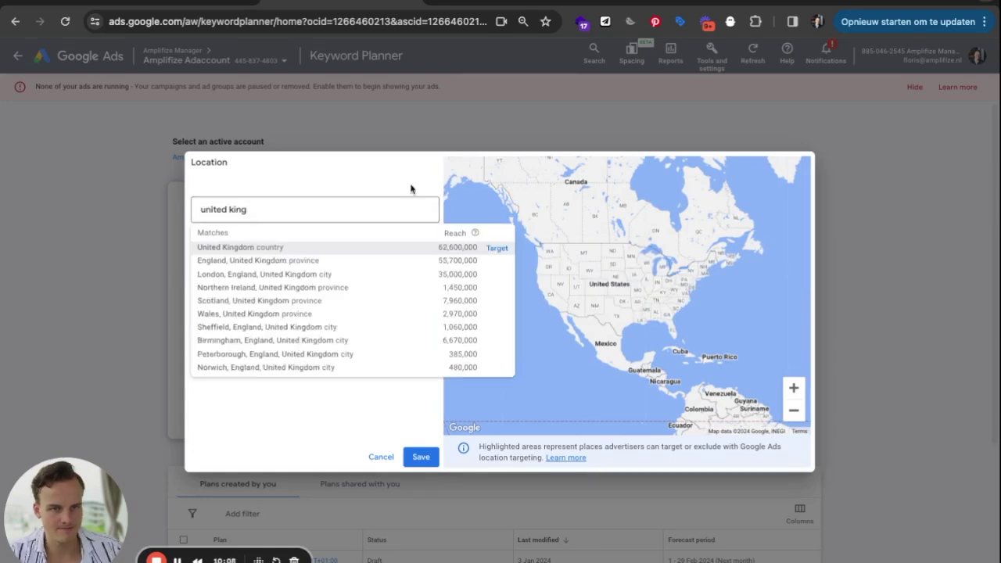
pyautogui.click(501, 251)
pyautogui.click(421, 457)
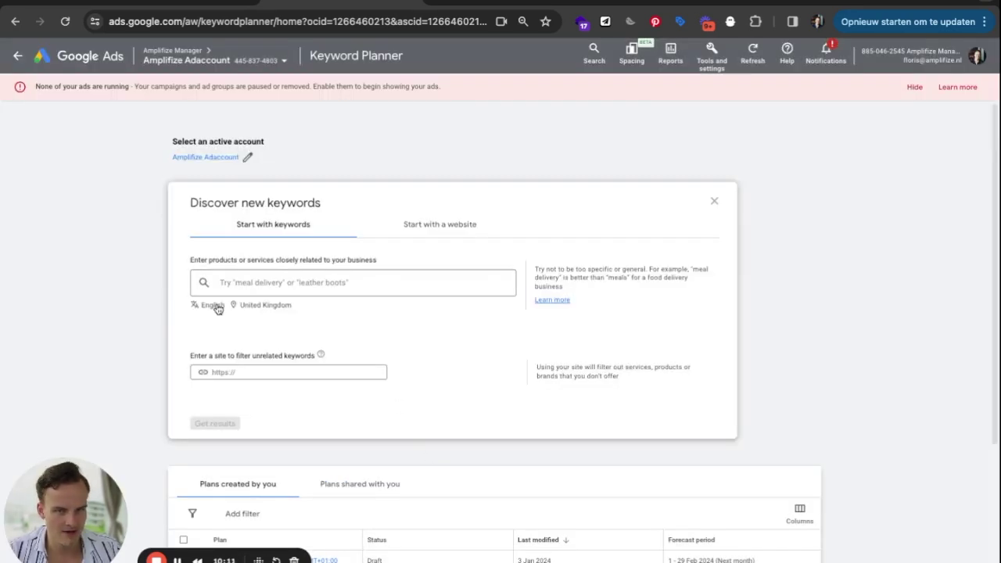
# Step: Enter "padel racket" and "light weight padel racket" as seed keywords
pyautogui.click(282, 283)
pyautogui.write('pd')
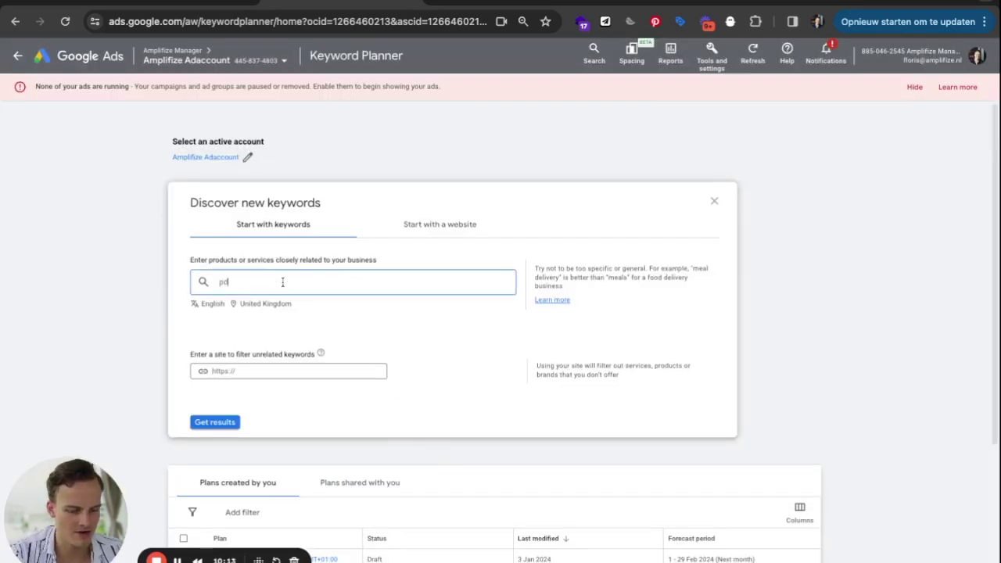
pyautogui.write('del racket')
pyautogui.press('Return')
pyautogui.write('light w')
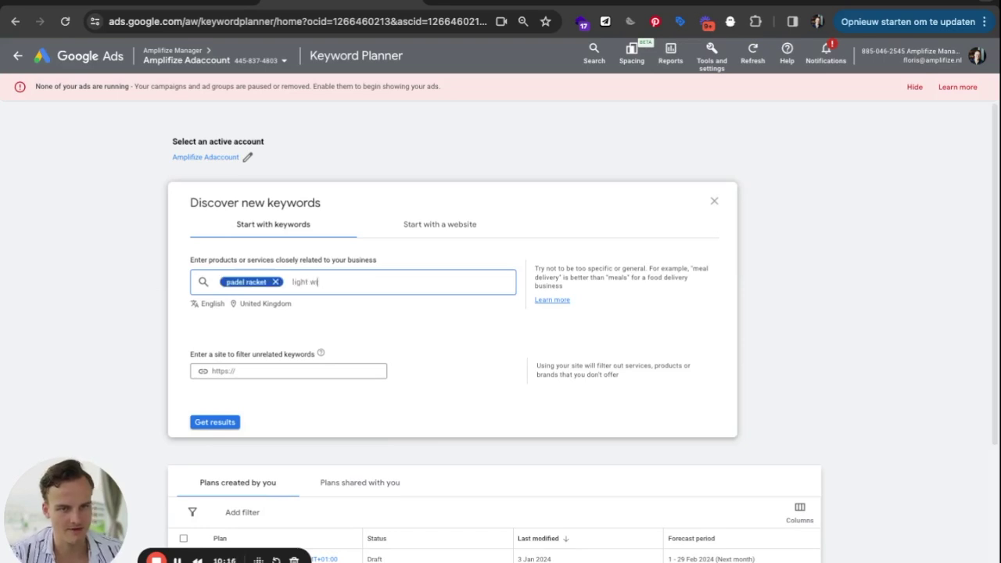
pyautogui.write('eight padel racket')
pyautogui.press('Return')
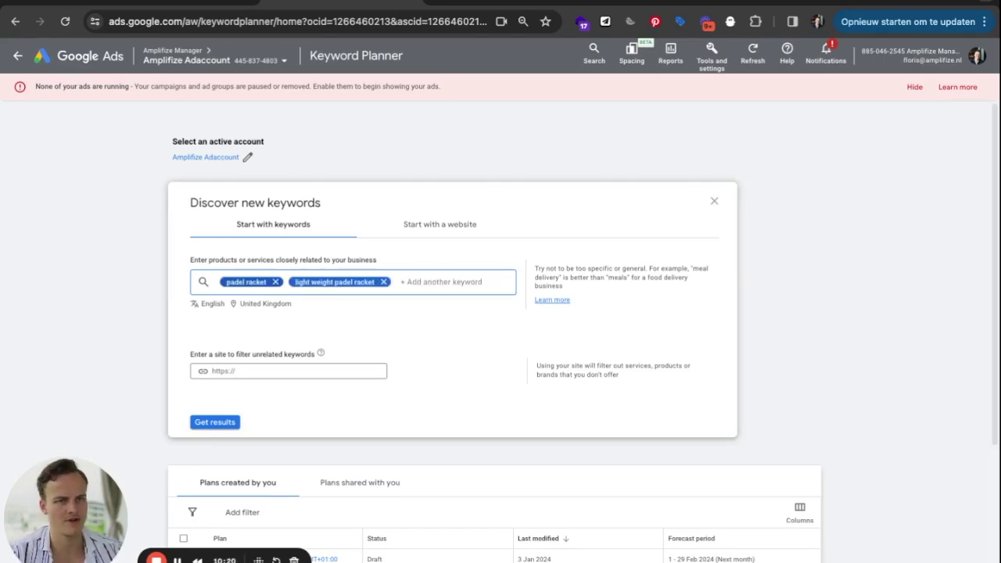
# Step: Add the seed keywords "firm padel racket" and "heavy padel racket" and get the keyword results
pyautogui.write('rirm padel racket')
pyautogui.press('Return')
pyautogui.write('hevvy padel racke')
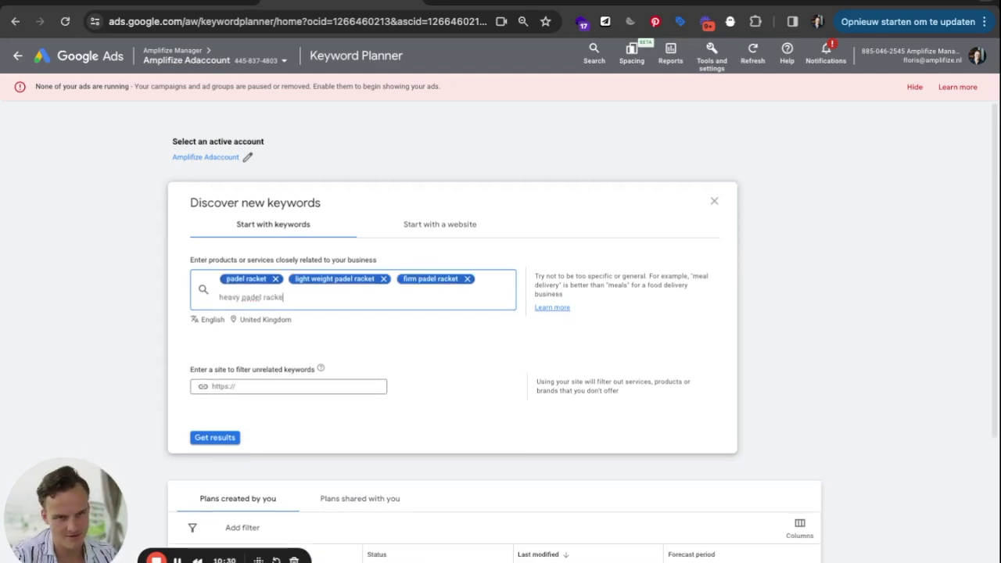
pyautogui.write('t')
pyautogui.press('Return')
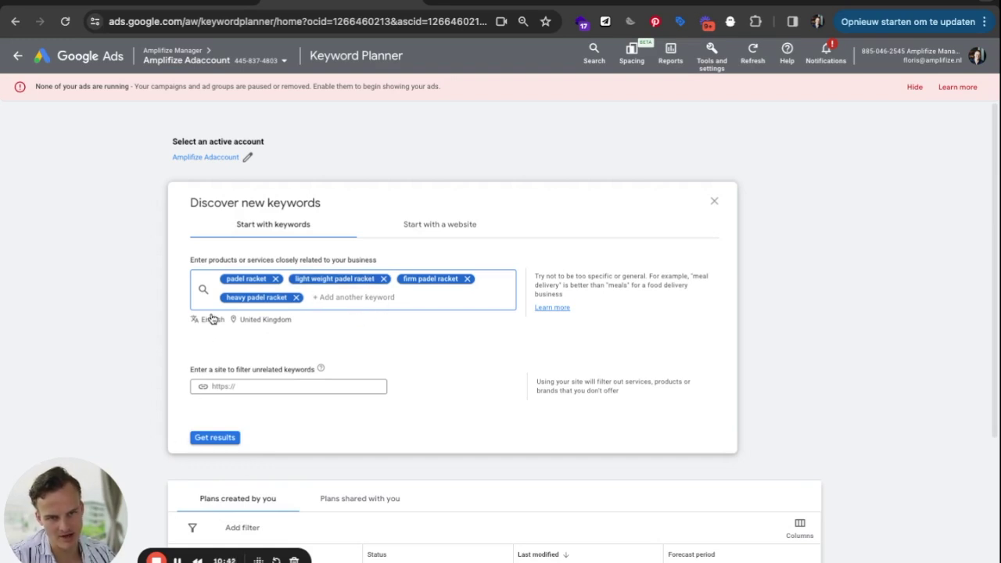
pyautogui.click(219, 443)
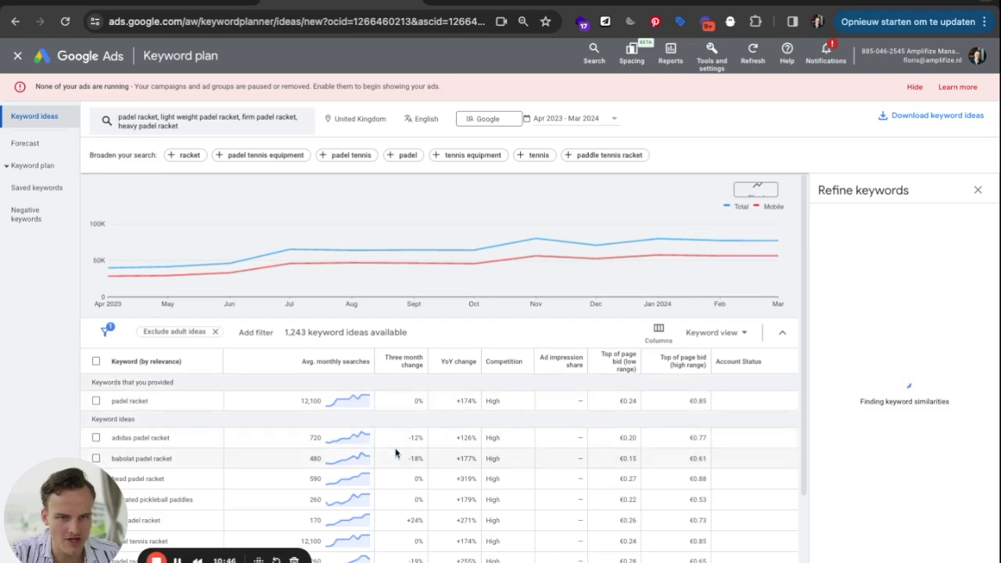
# Step: Change the number of rows shown per page in the keyword ideas table
pyautogui.scroll(-2, 398, 456)
pyautogui.tripleClick(665, 536)
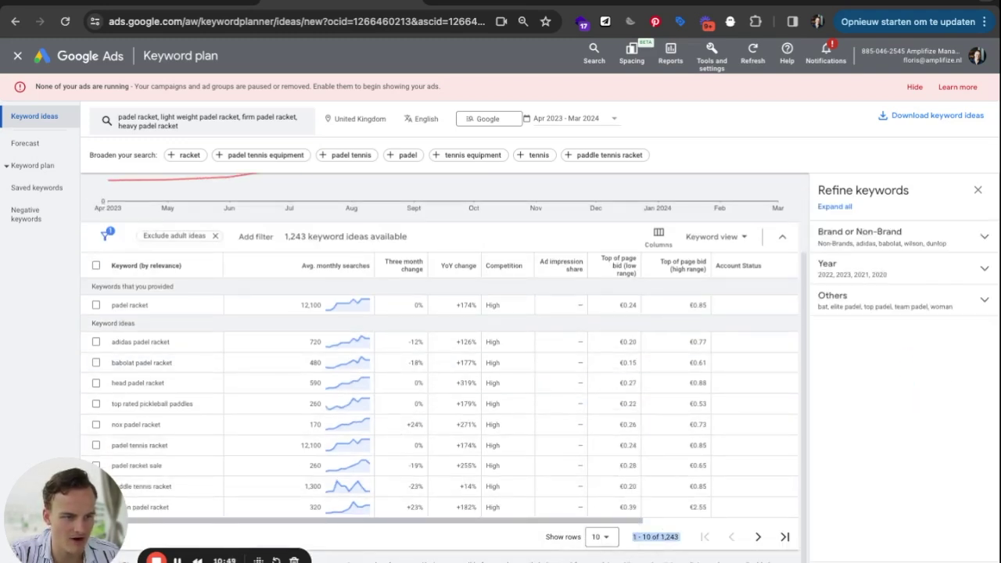
pyautogui.click(602, 536)
pyautogui.click(616, 538)
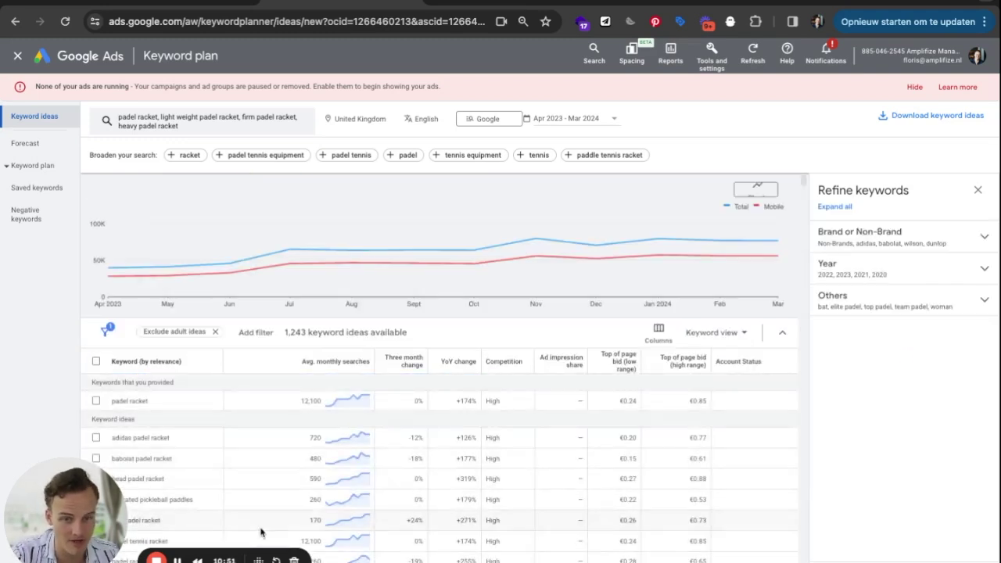
# Step: Sort the keyword ideas by highest average monthly searches and mark those from padel tennis racket to best ping pong paddles
pyautogui.moveTo(78, 539); pyautogui.dragTo(82, 168)
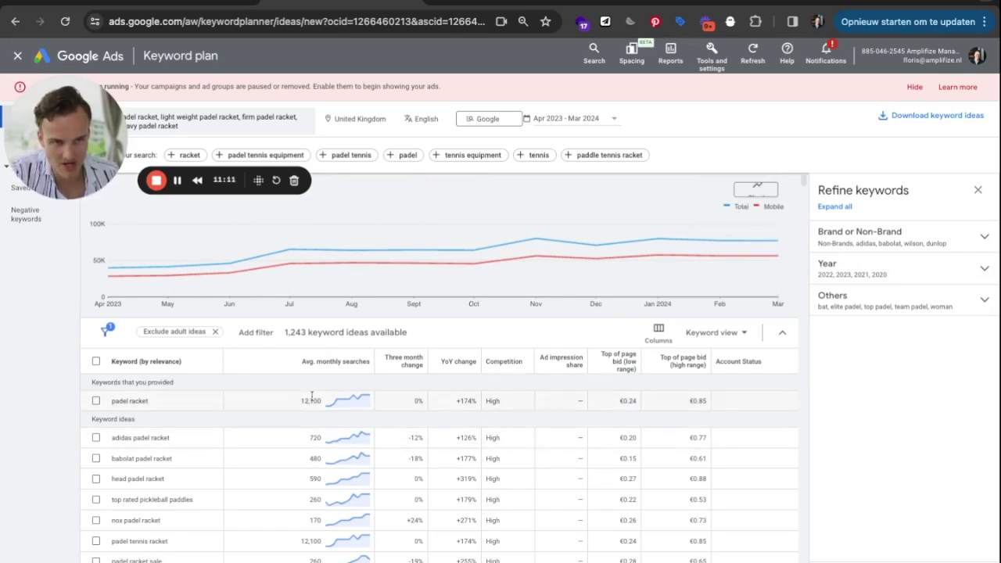
pyautogui.click(336, 361)
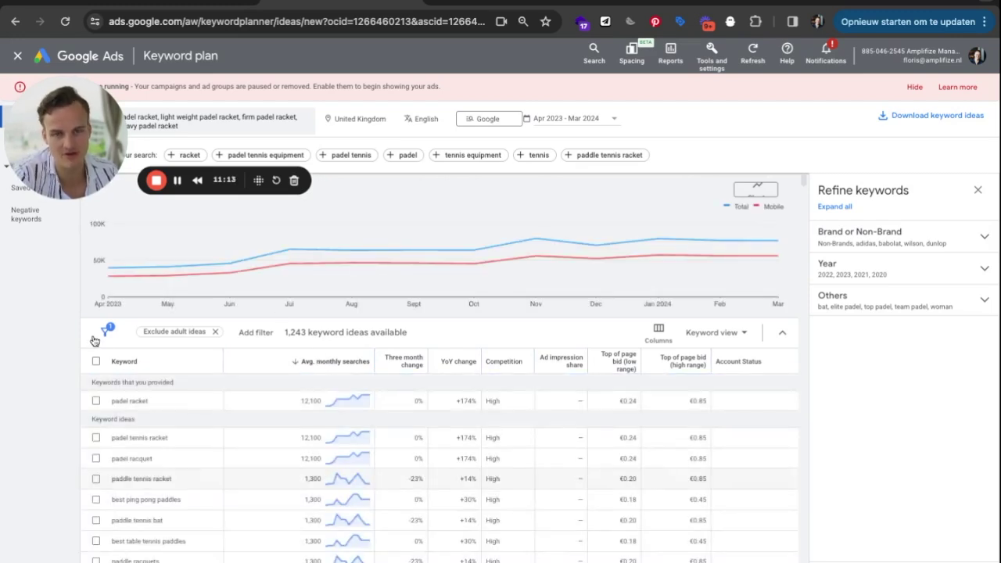
pyautogui.scroll(-1, 503, 405)
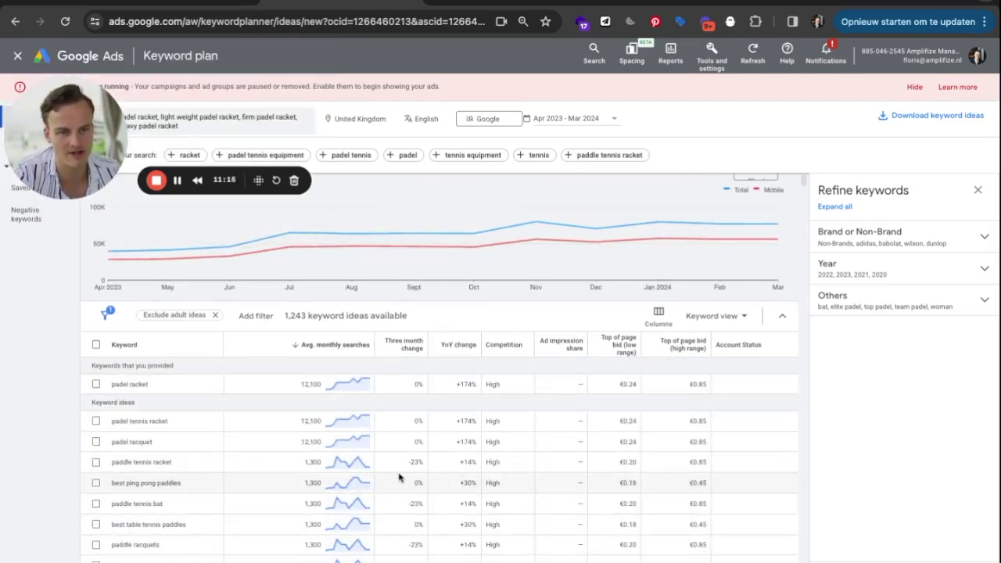
pyautogui.moveTo(110, 421); pyautogui.dragTo(179, 493)
pyautogui.scroll(-1, 179, 493)
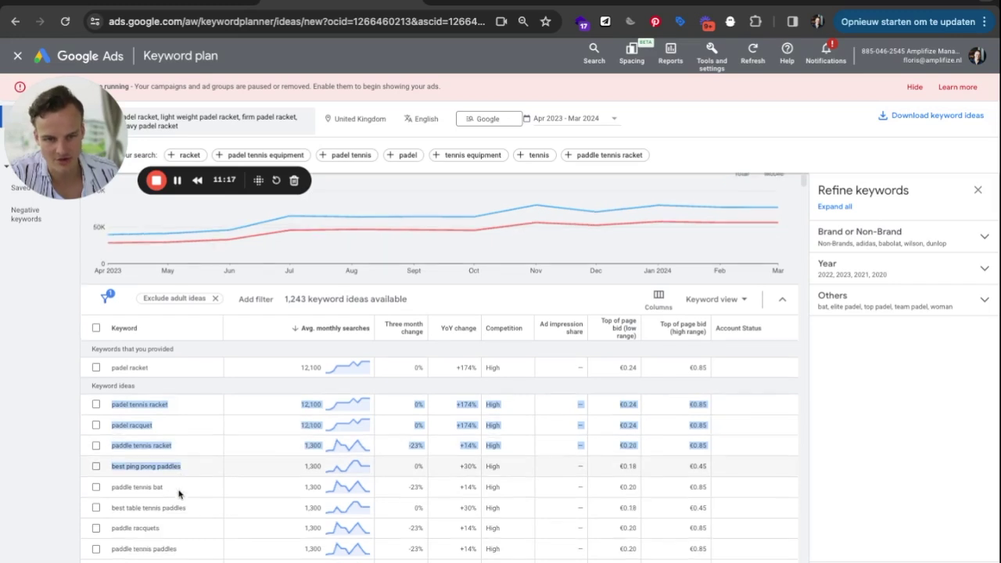
# Step: Examine the year-over-year change of the leading keyword ideas and look through the rest of the table
pyautogui.click(178, 493)
pyautogui.scroll(-1, 196, 492)
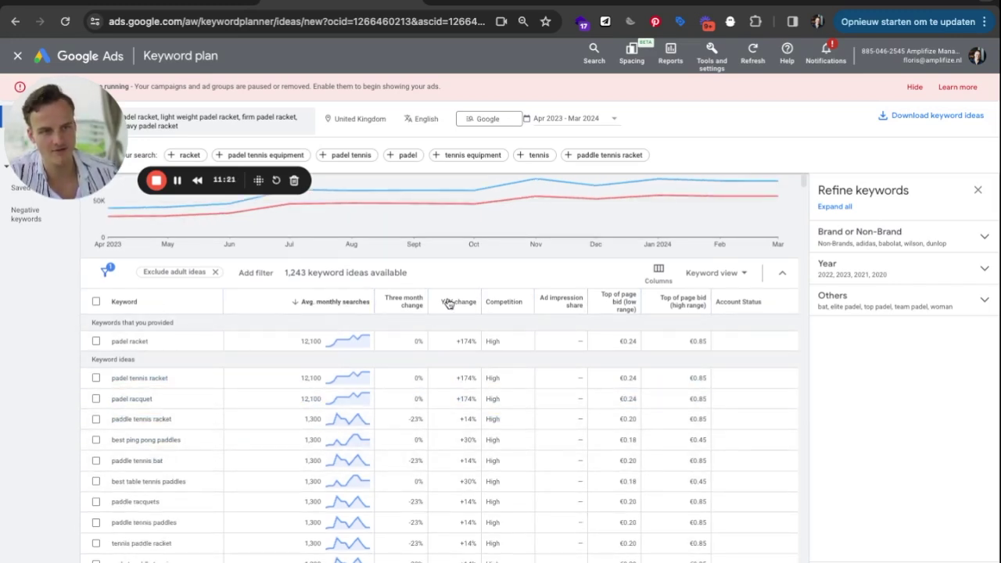
pyautogui.moveTo(457, 379); pyautogui.dragTo(469, 503)
pyautogui.click(467, 503)
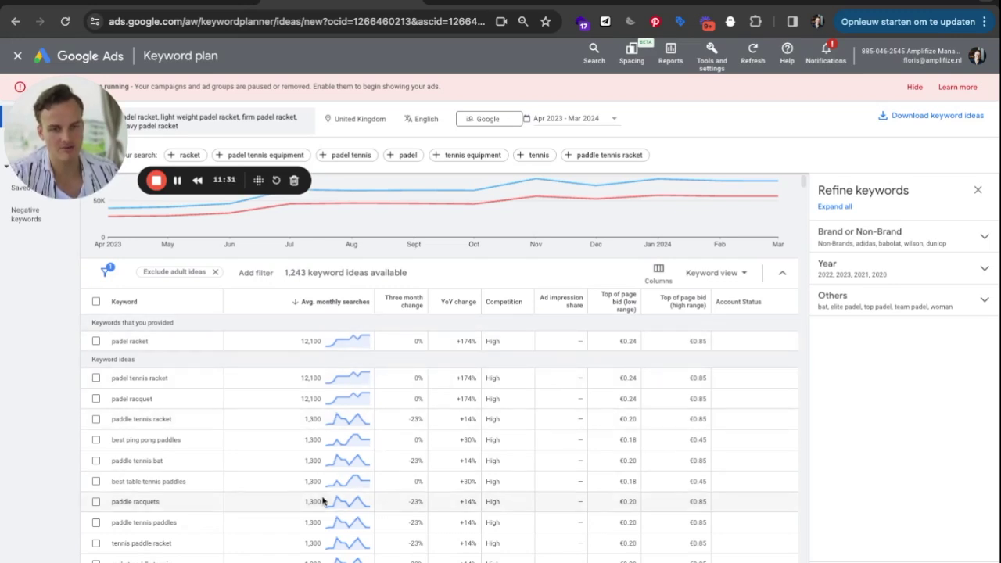
pyautogui.scroll(-8, 337, 470)
pyautogui.scroll(10, 338, 401)
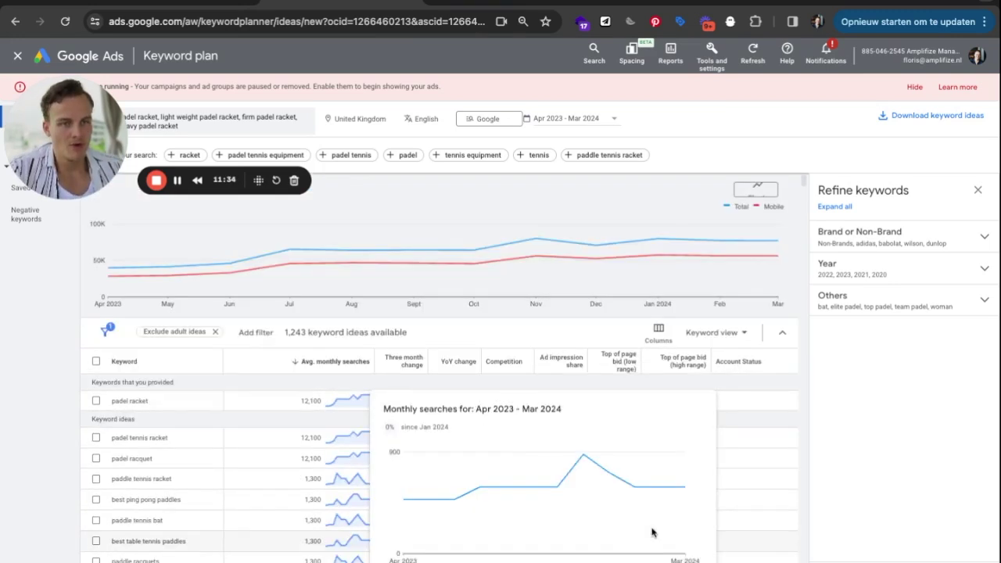
# Step: Switch to the Keyword Research Blueprint document, open its linked Keyword Research CLIENT - DATE template, and make a copy of the spreadsheet
pyautogui.click(225, 3)
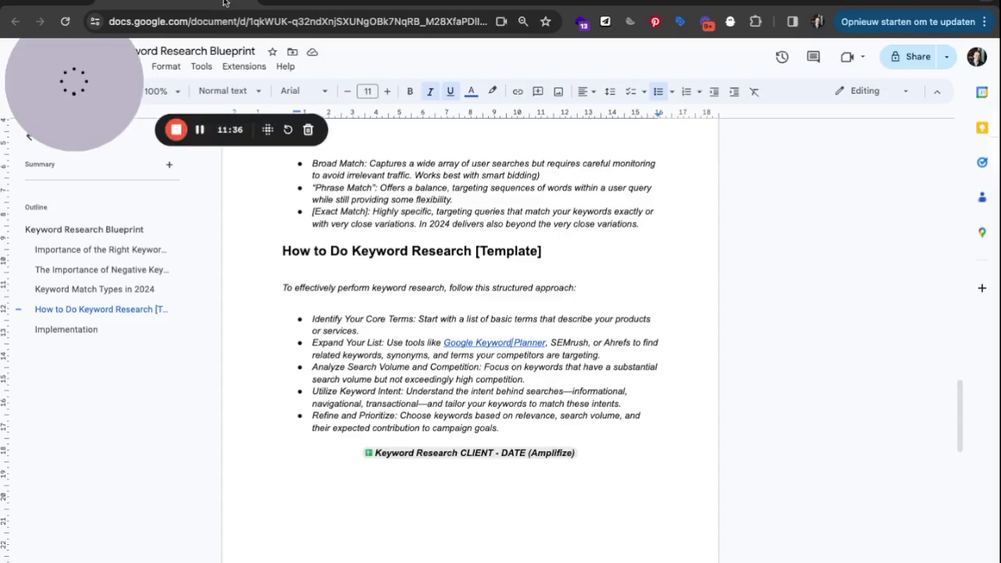
pyautogui.scroll(4, 403, 399)
pyautogui.scroll(-2, 405, 469)
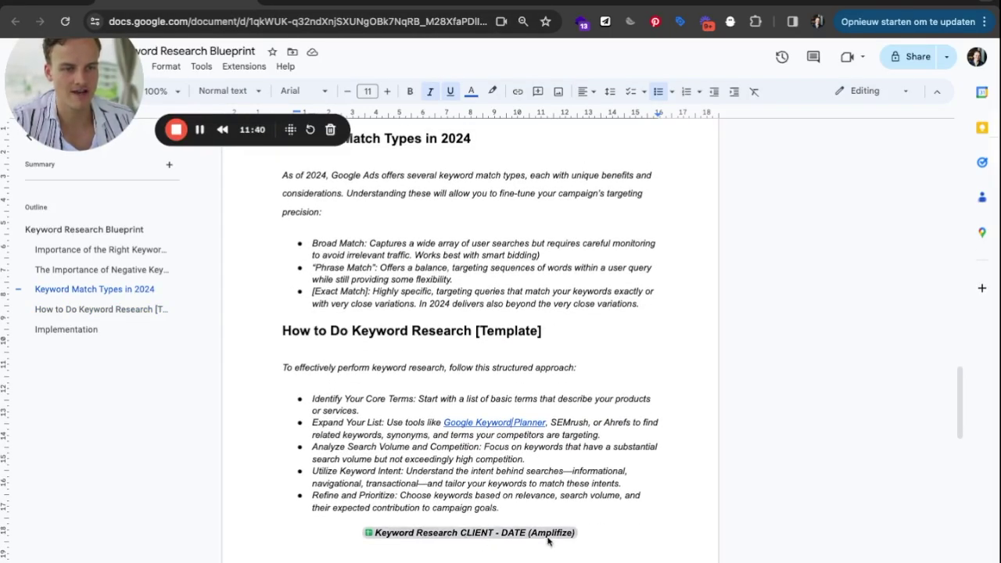
pyautogui.moveTo(550, 538)
pyautogui.moveTo(130, 123); pyautogui.dragTo(130, 537)
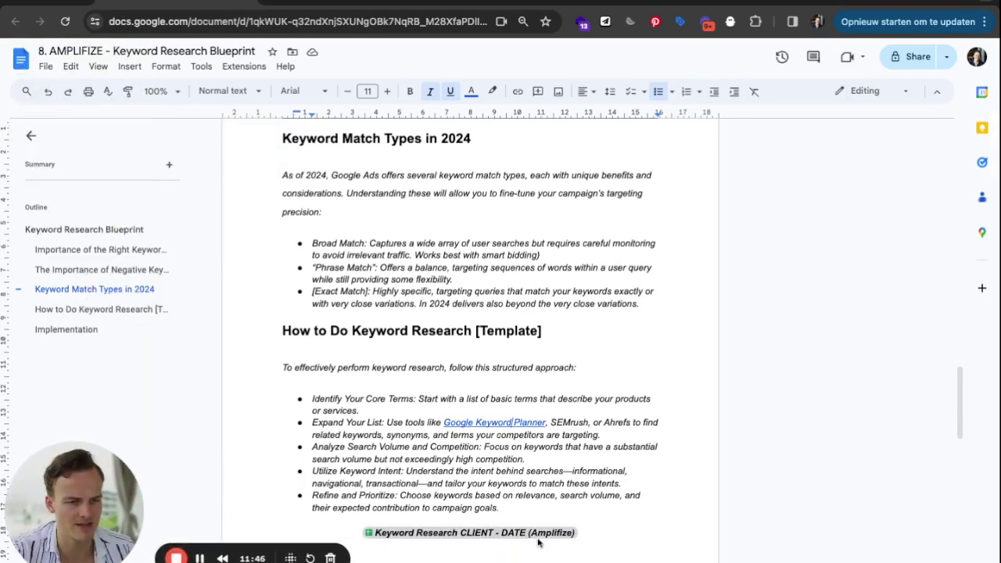
pyautogui.click(504, 533)
pyautogui.click(505, 552)
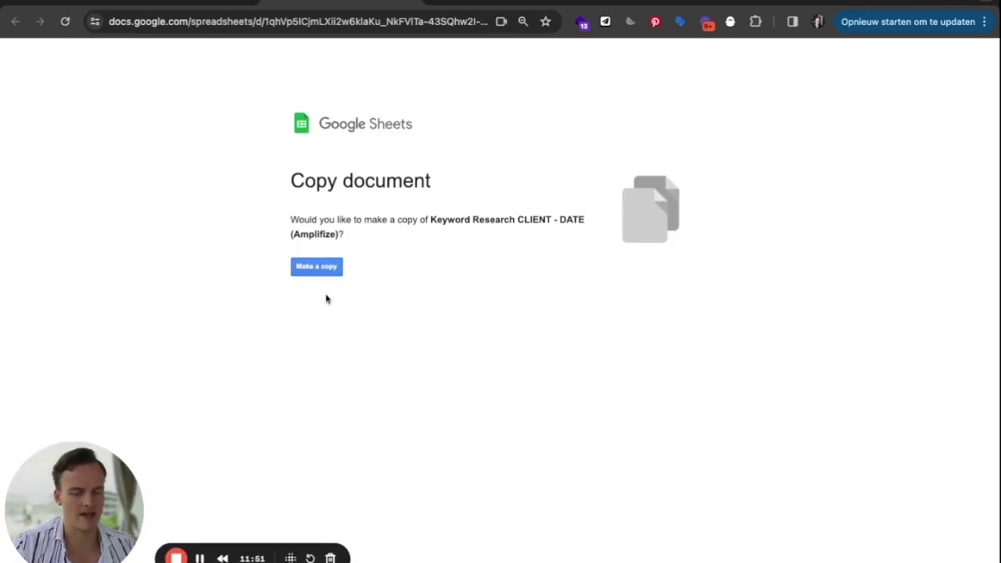
pyautogui.click(325, 275)
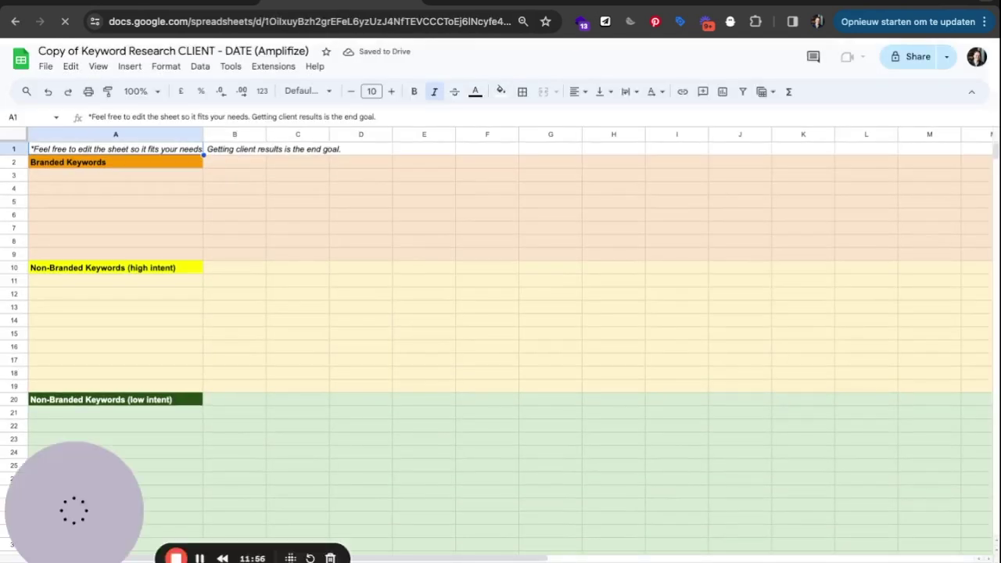
# Step: Highlight the Branded Keywords section of the template, from its heading down to row 9 and across to column J
pyautogui.moveTo(129, 163); pyautogui.dragTo(121, 252)
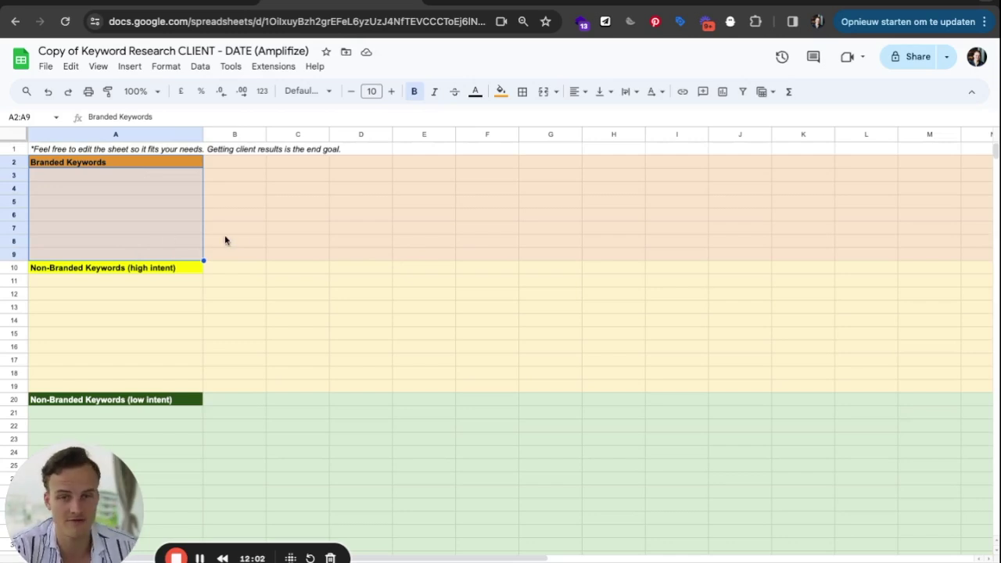
pyautogui.click(249, 225)
pyautogui.moveTo(185, 179); pyautogui.dragTo(770, 258)
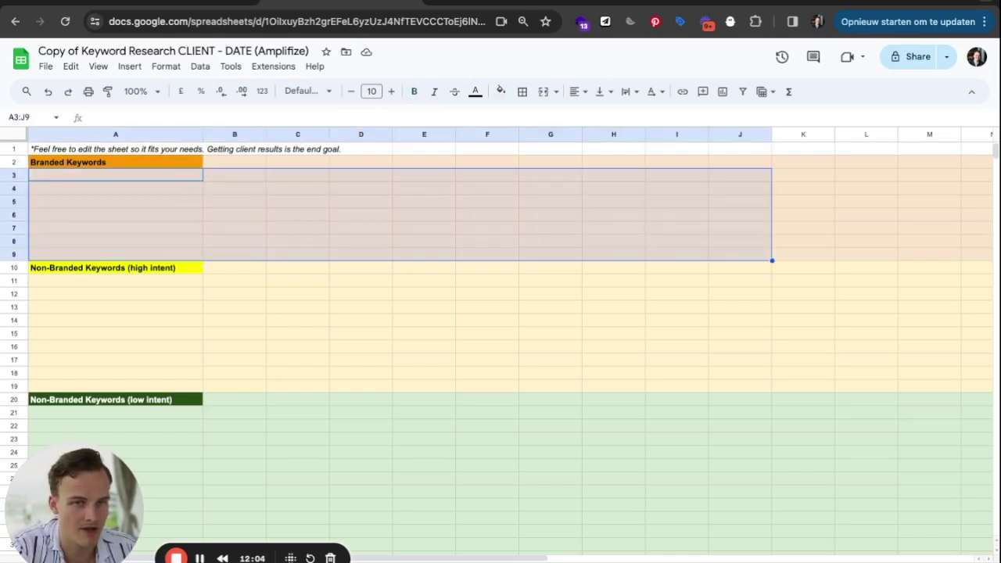
# Step: Highlight the Non-Branded Keywords (high intent) section of the template in column A
pyautogui.click(72, 272)
pyautogui.hotkey('shift', 'Down')
pyautogui.hotkey('shift', 'Down')
pyautogui.hotkey('shift', 'Down')
pyautogui.hotkey('shift', 'Down')
pyautogui.hotkey('shift', 'Down')
pyautogui.hotkey('shift', 'Down')
pyautogui.hotkey('shift', 'Down')
pyautogui.hotkey('shift', 'Down')
pyautogui.click(245, 293)
pyautogui.click(185, 258)
pyautogui.scroll(-3, 344, 330)
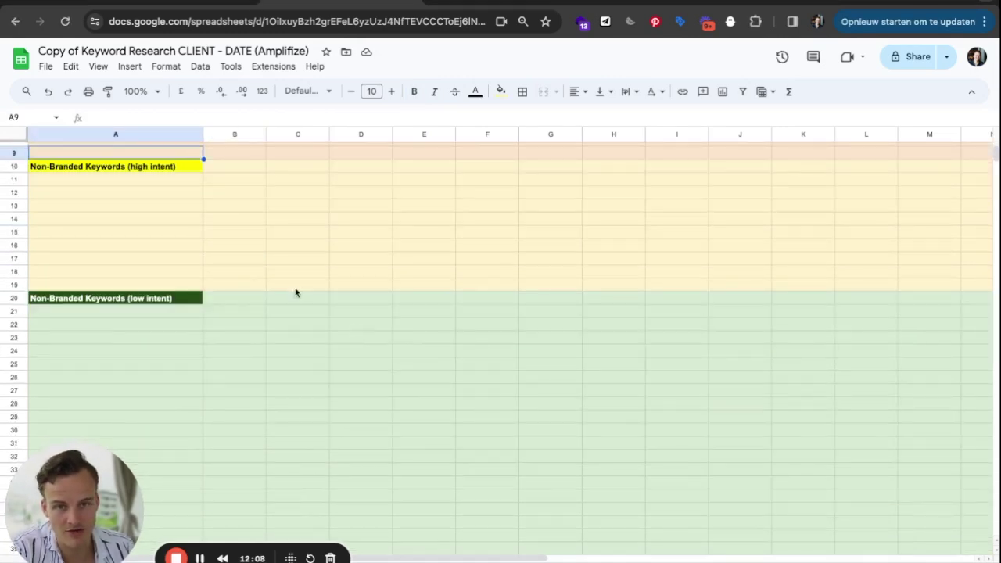
# Step: Highlight the Non-Branded Keywords (low intent) section of the template from A20 to A27
pyautogui.click(190, 304)
pyautogui.hotkey('shift', 'Down')
pyautogui.hotkey('shift', 'Down')
pyautogui.hotkey('shift', 'Down')
pyautogui.hotkey('shift', 'Down')
pyautogui.hotkey('shift', 'Down')
pyautogui.hotkey('shift', 'Down')
pyautogui.hotkey('shift', 'Down')
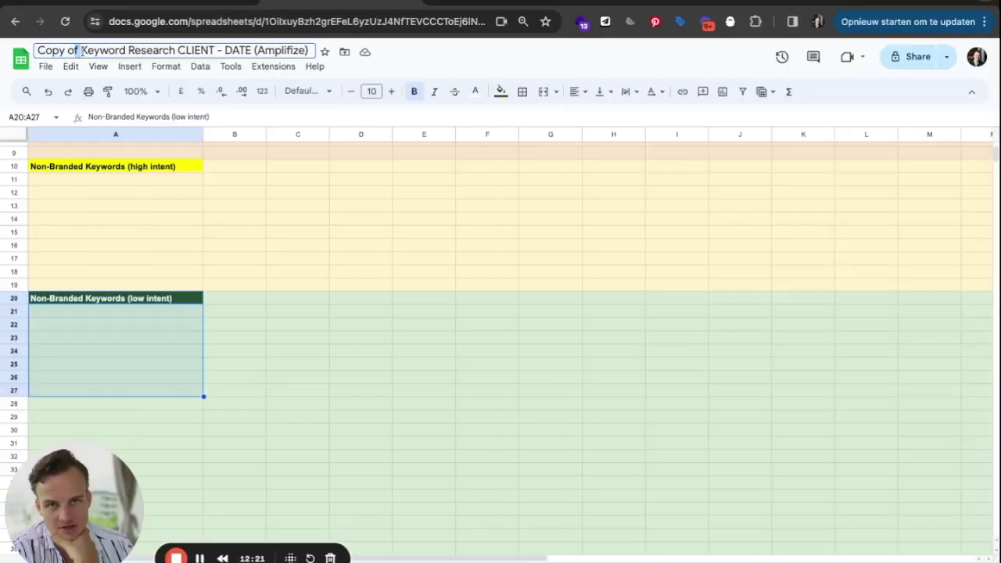
# Step: Rename the spreadsheet as "Keyword Research PADELRACKETSTORE - April 15th 2024 (Amplifize)"
pyautogui.moveTo(37, 50); pyautogui.dragTo(79, 50)
pyautogui.press('BackSpace')
pyautogui.doubleClick(155, 51)
pyautogui.write('PADELRACKETST')
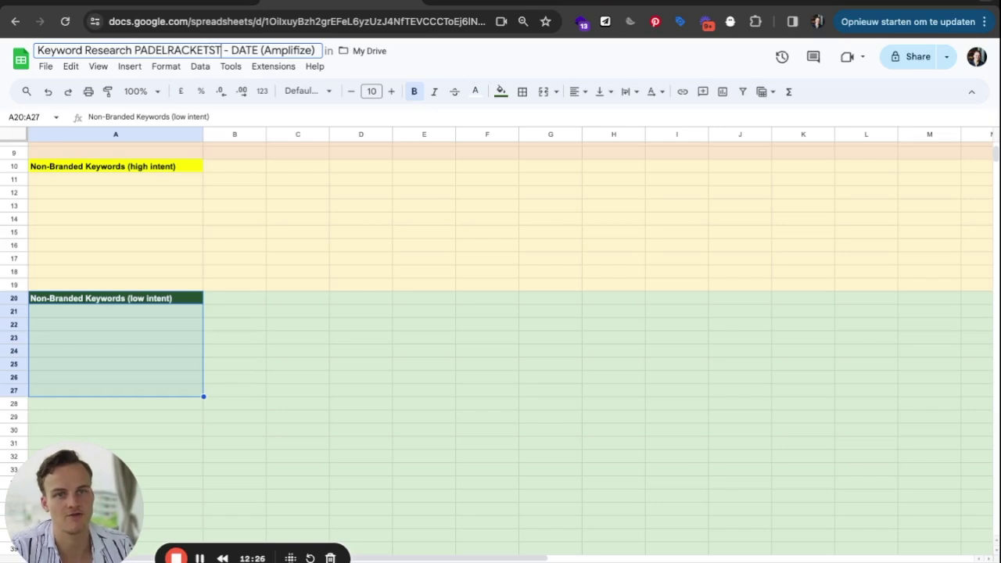
pyautogui.write('ORE')
pyautogui.doubleClick(274, 50)
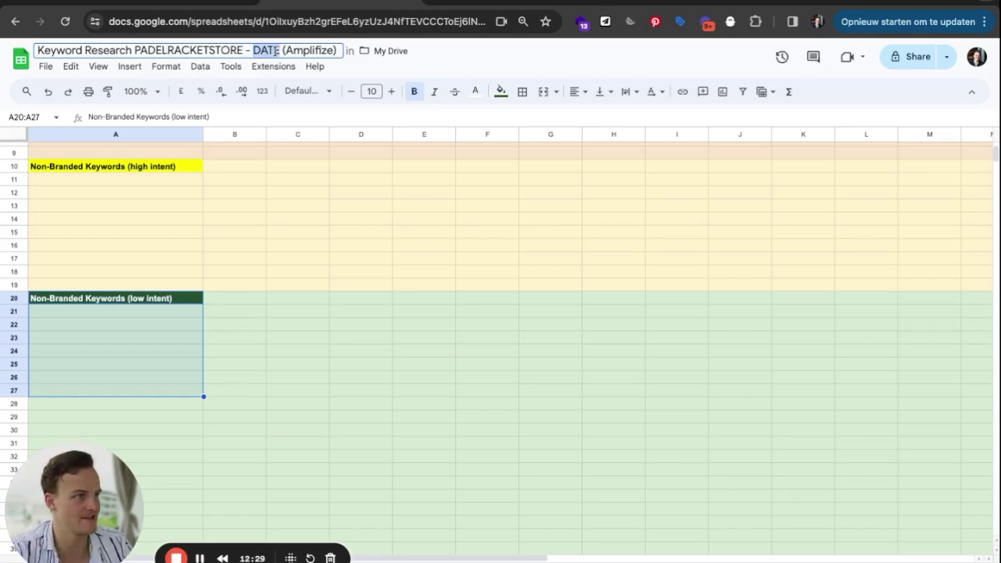
pyautogui.write('April 15th 2024')
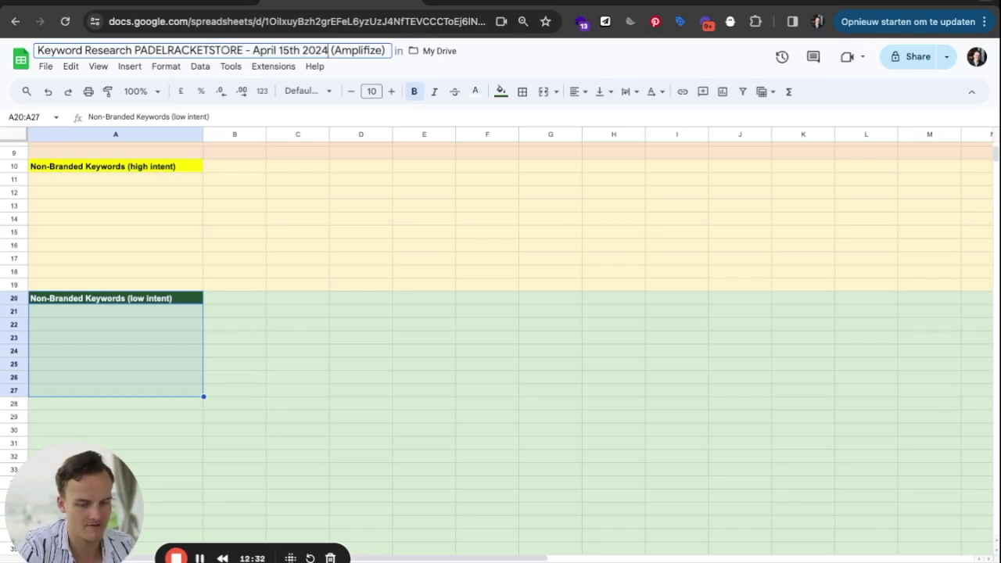
pyautogui.click(487, 192)
pyautogui.scroll(3, 397, 231)
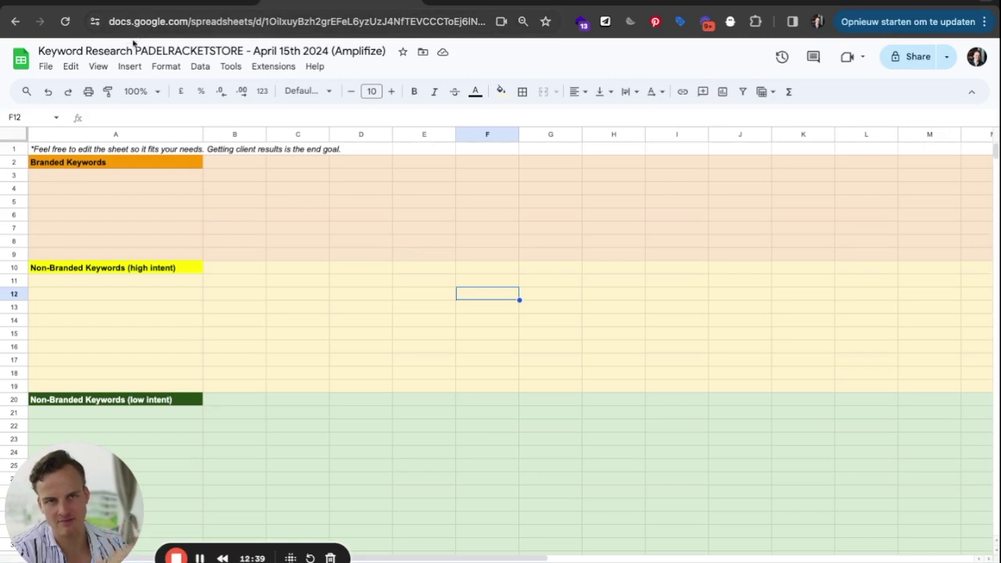
pyautogui.click(131, 50)
pyautogui.click(226, 281)
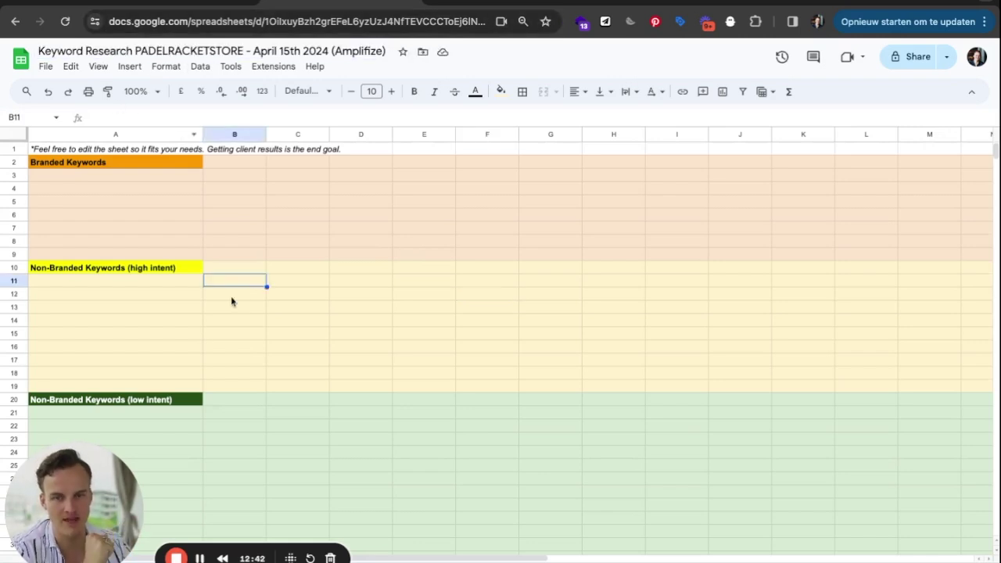
# Step: Switch to Keyword Planner, download the keyword ideas to Google Sheets as "KWR PADEL April 15th 2024 PT 1", and open the downloaded sheet
pyautogui.click(494, 2)
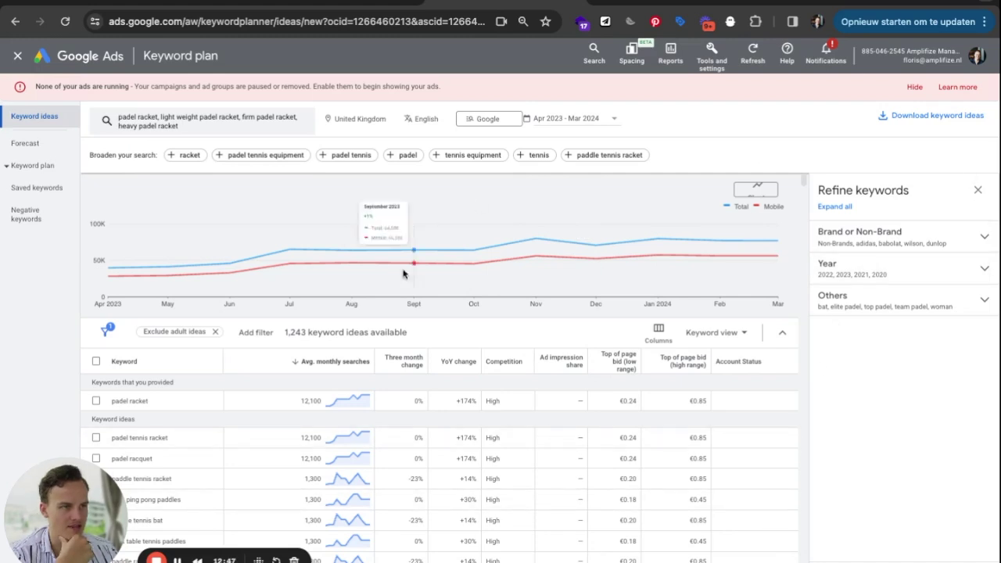
pyautogui.click(952, 121)
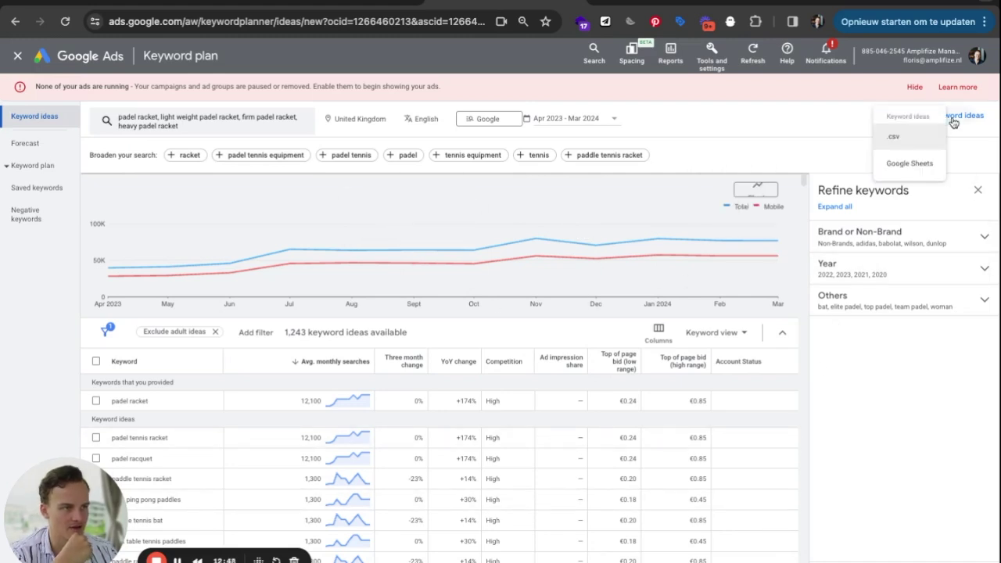
pyautogui.click(924, 167)
pyautogui.write('KWR PADEL April 15th 2024 PT 1')
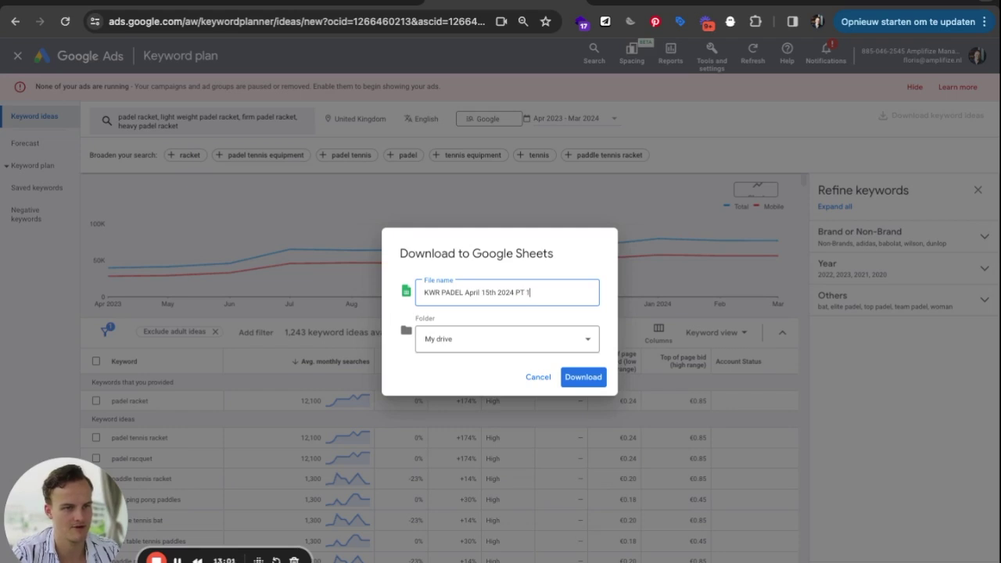
pyautogui.click(587, 379)
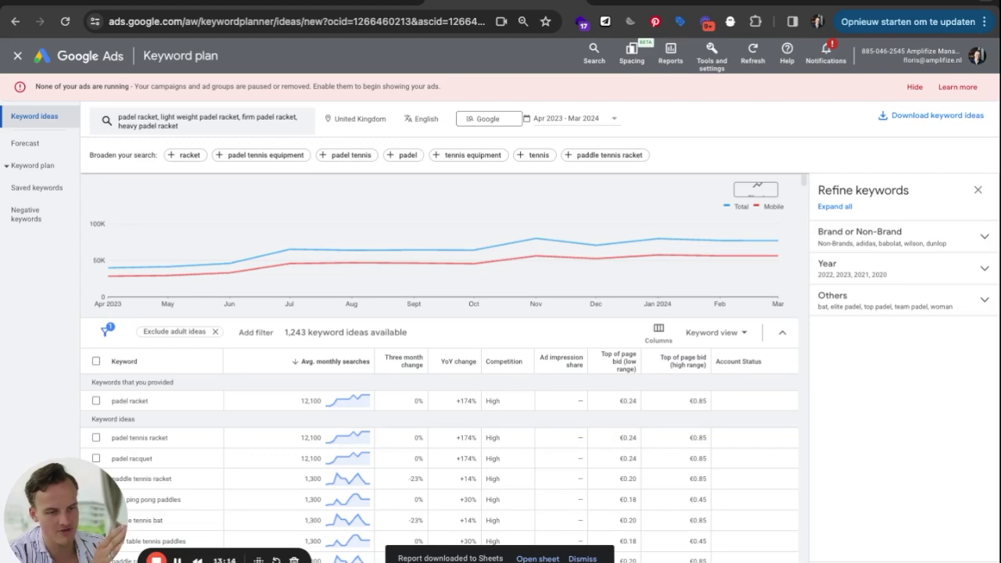
pyautogui.click(546, 559)
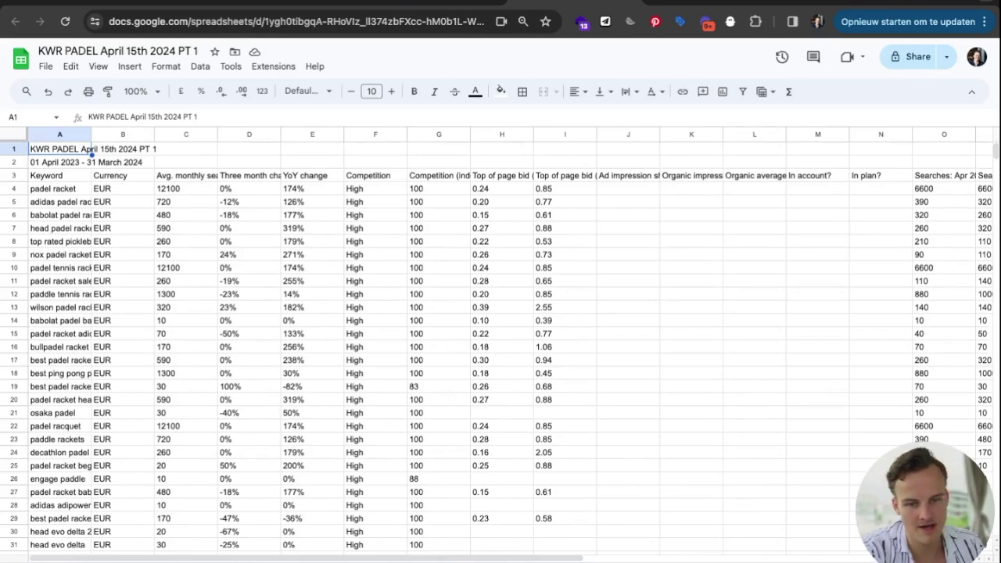
# Step: Copy the keyword ideas sheet into the recent spreadsheet "Keyword Research PADELRACKETSTORE - April 15th 2024 (Amplifize)"
pyautogui.rightClick(87, 559)
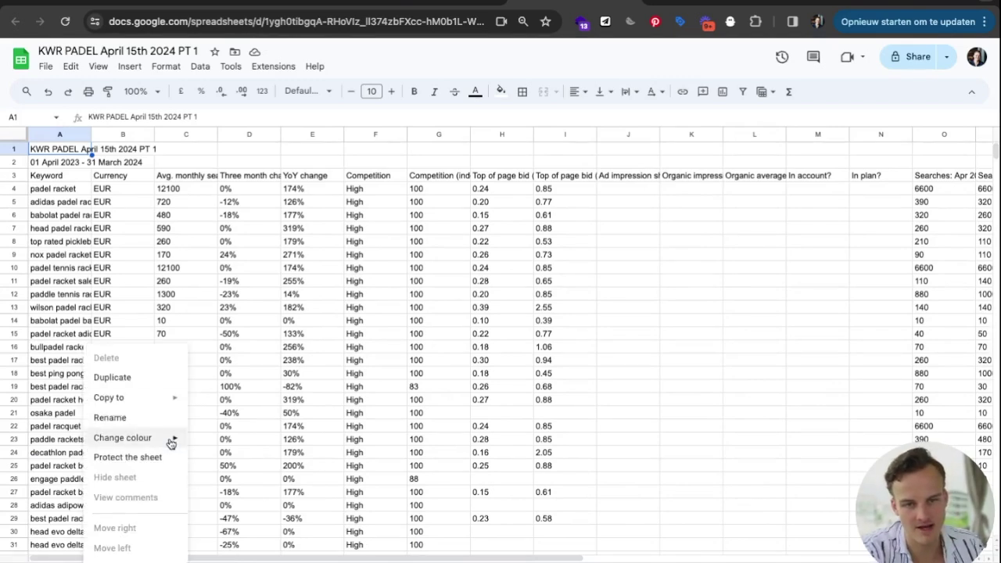
pyautogui.moveTo(145, 401)
pyautogui.click(232, 428)
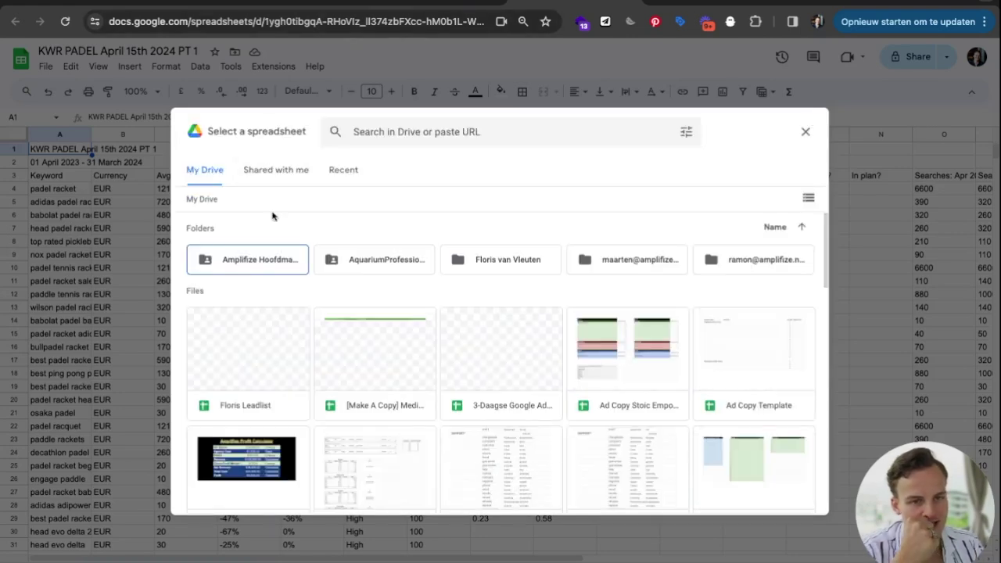
pyautogui.click(341, 170)
pyautogui.click(241, 322)
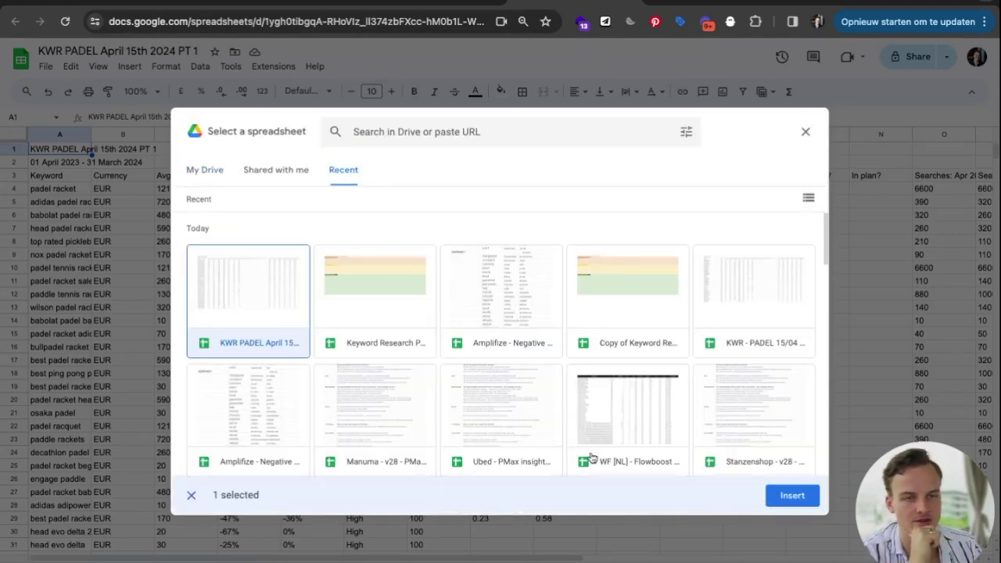
pyautogui.click(792, 495)
pyautogui.click(476, 320)
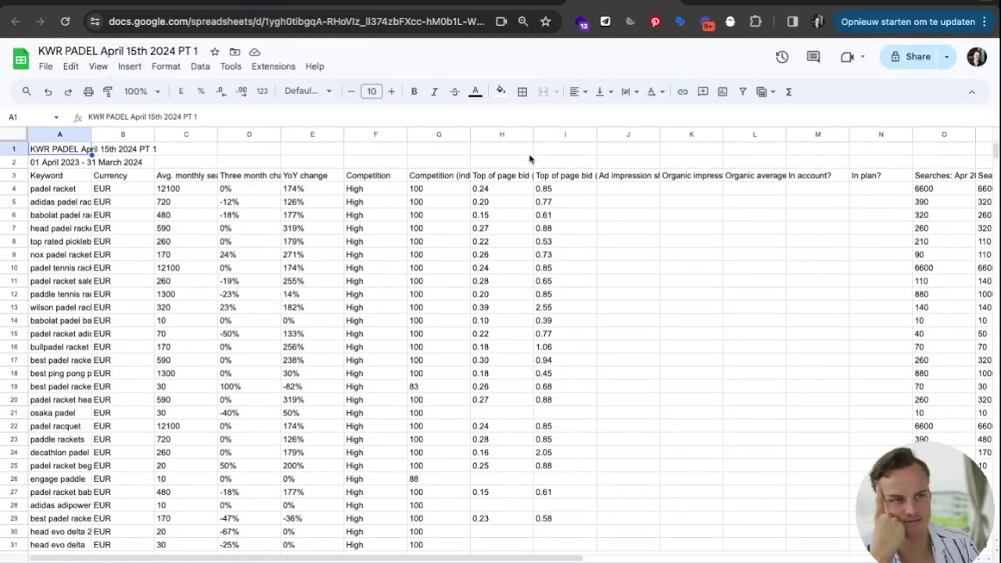
# Step: Review the branded and non-branded sections in the PADELRACKETSTORE spreadsheet, and open the copied keyword ideas sheet
pyautogui.click(388, 1)
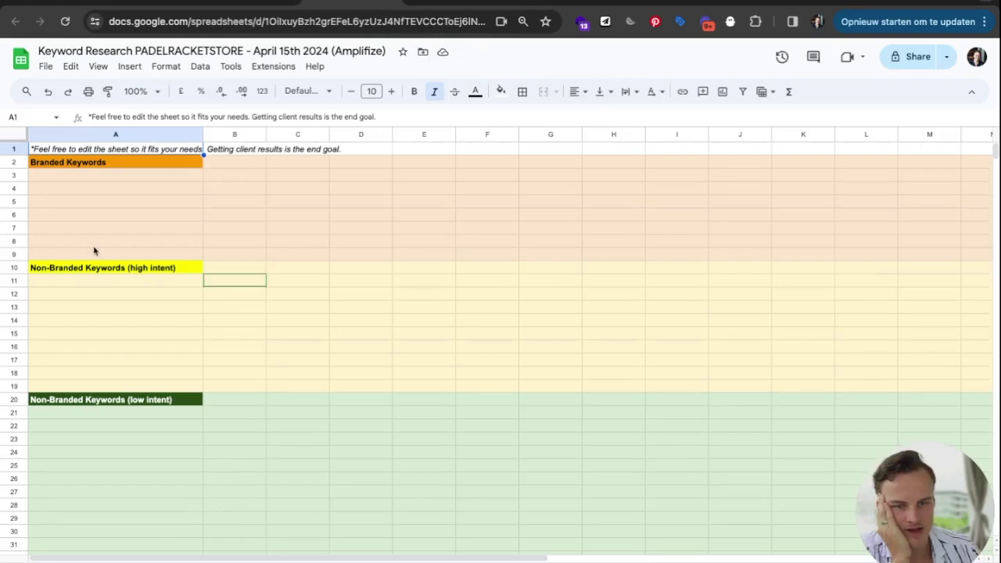
pyautogui.moveTo(97, 163); pyautogui.dragTo(110, 494)
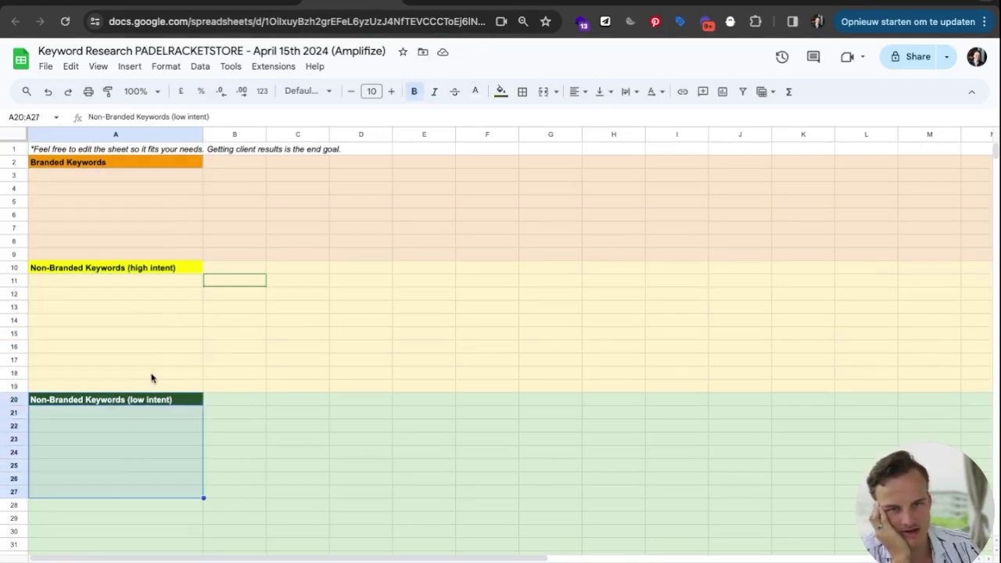
pyautogui.moveTo(67, 400); pyautogui.dragTo(71, 468)
pyautogui.click(350, 439)
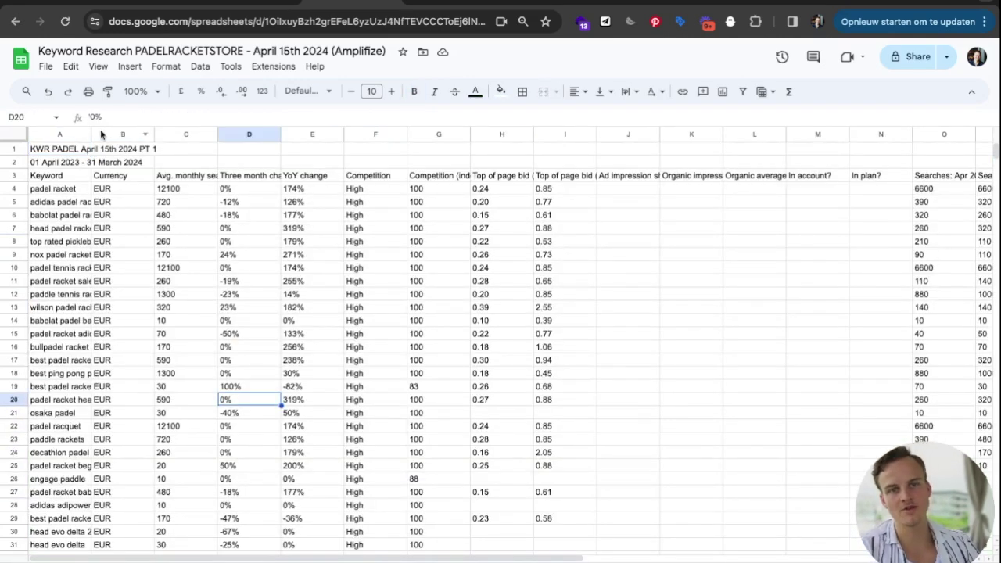
# Step: Widen column A until the full keywords are readable, and freeze the sheet up to row 3
pyautogui.moveTo(91, 133); pyautogui.dragTo(223, 133)
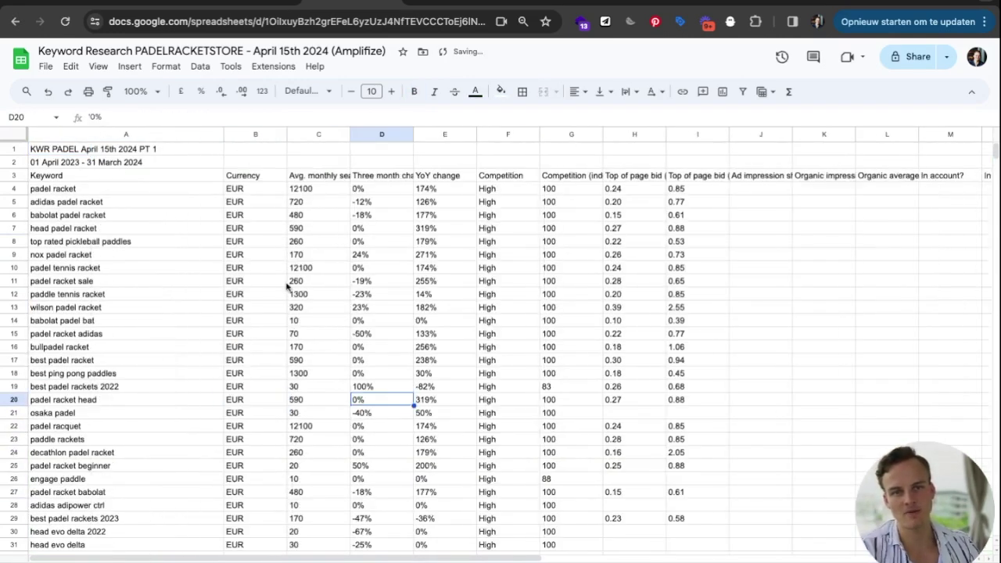
pyautogui.rightClick(21, 175)
pyautogui.moveTo(172, 487)
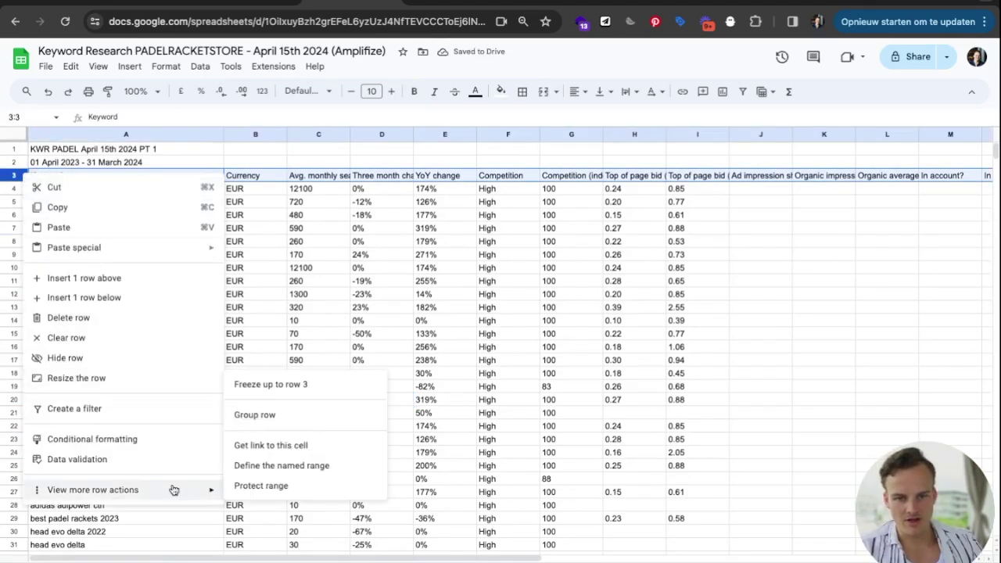
pyautogui.click(264, 321)
# Step: Format the average monthly searches in C4:C1246 as numbers and sort the sheet Z to A by column C
pyautogui.click(335, 131)
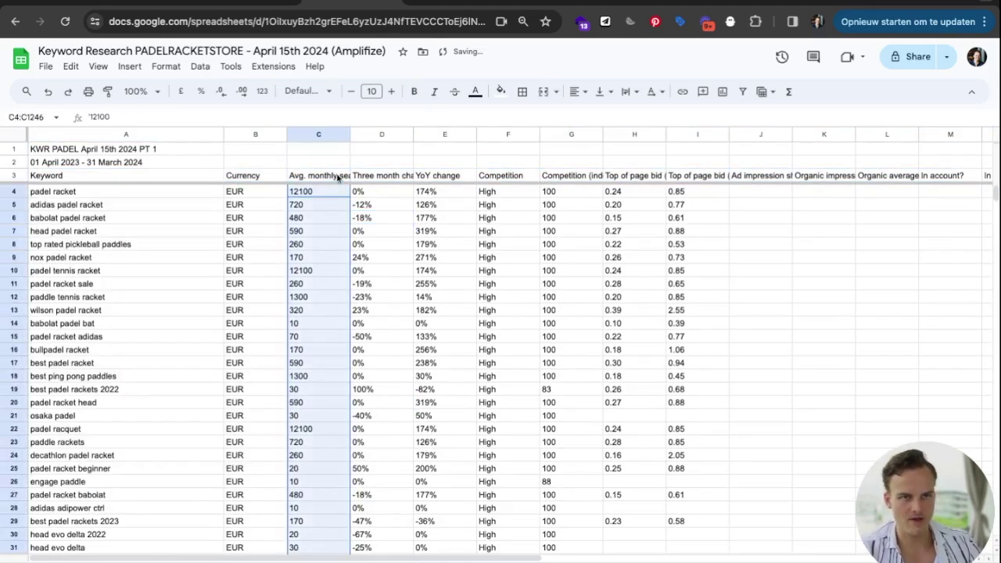
pyautogui.click(263, 92)
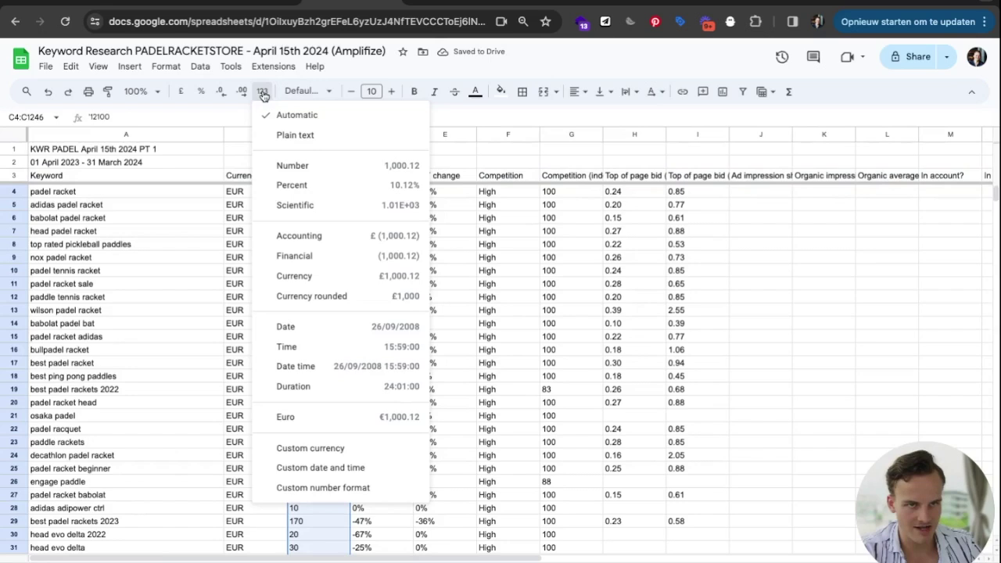
pyautogui.click(292, 166)
pyautogui.click(263, 91)
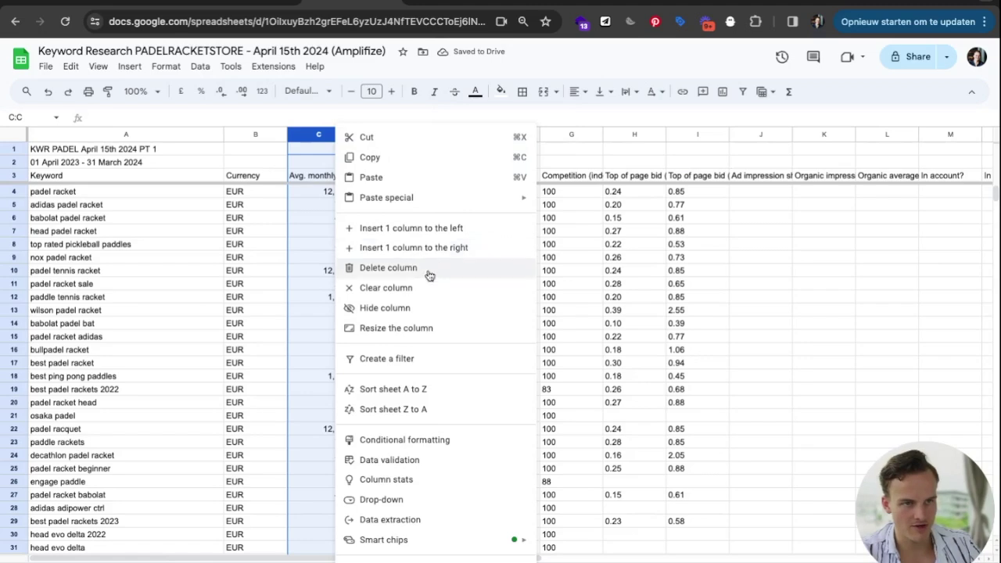
pyautogui.click(415, 408)
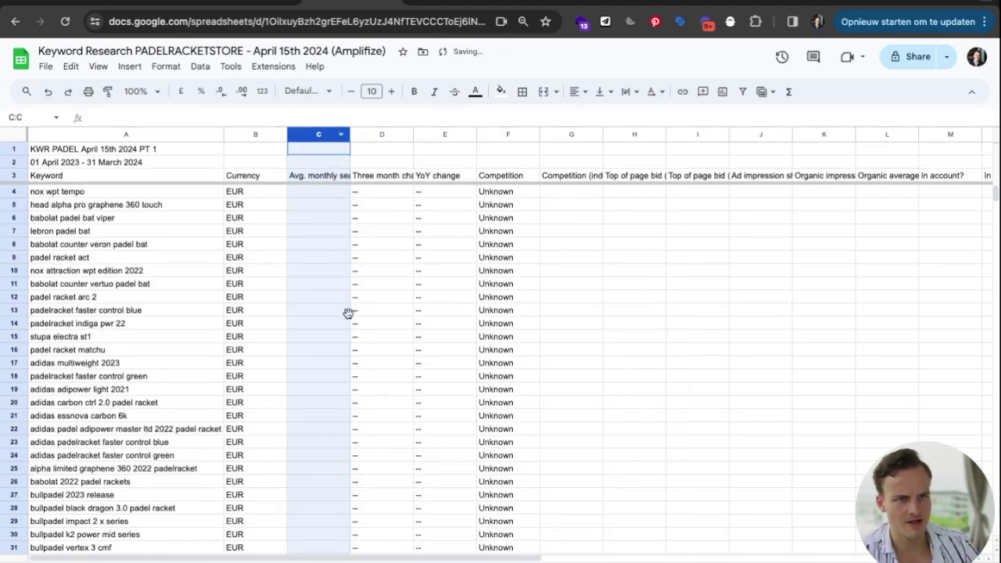
# Step: Delete rows 4 to 84, the keywords without average monthly searches, from the keyword ideas sheet
pyautogui.scroll(-10, 341, 325)
pyautogui.moveTo(15, 294); pyautogui.dragTo(18, 196)
pyautogui.scroll(10, 18, 295)
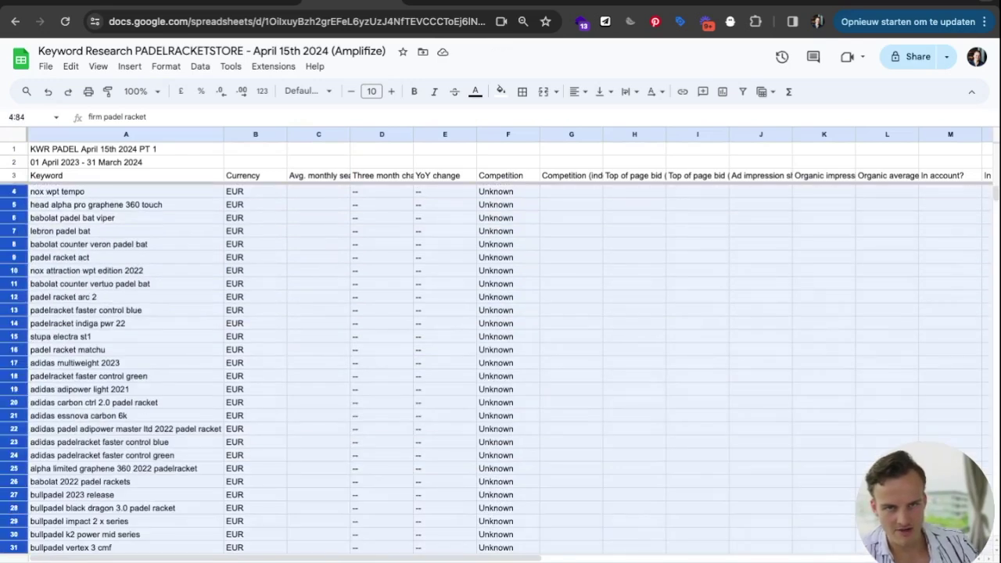
pyautogui.rightClick(17, 196)
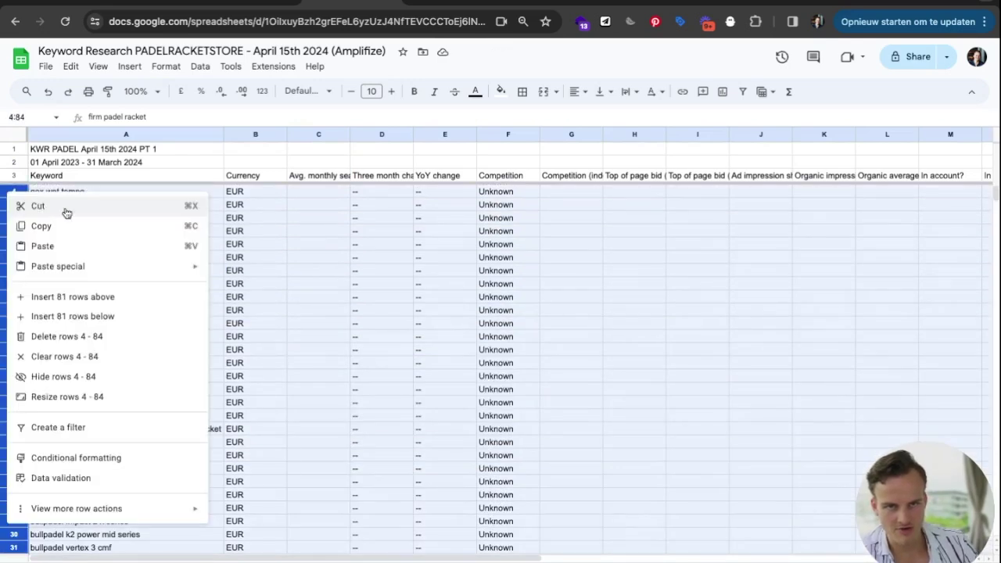
pyautogui.click(78, 337)
pyautogui.click(374, 272)
pyautogui.scroll(15, 373, 274)
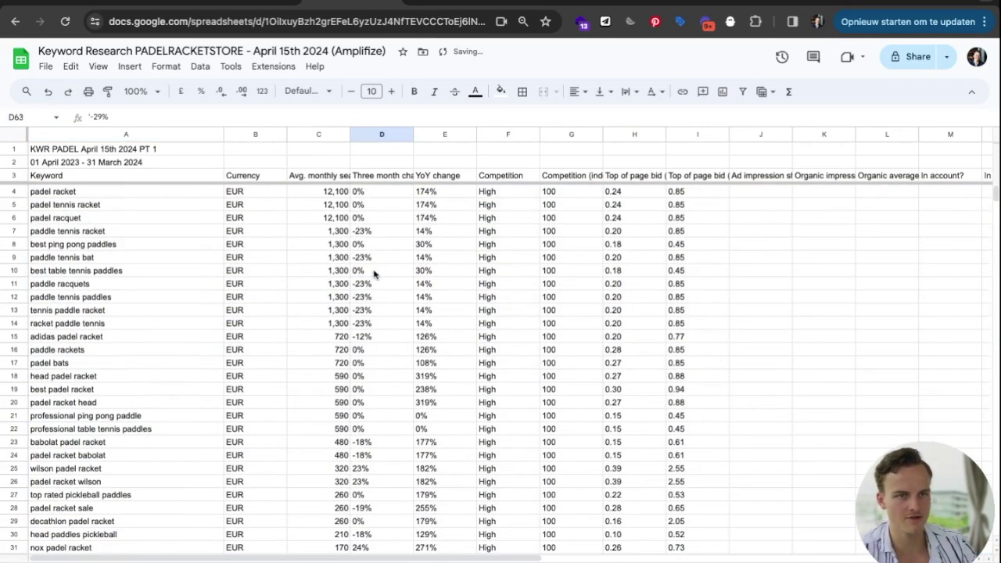
# Step: Copy the top keywords in A4:A9, from "padel racket" to "paddle tennis bat"
pyautogui.moveTo(312, 192); pyautogui.dragTo(332, 323)
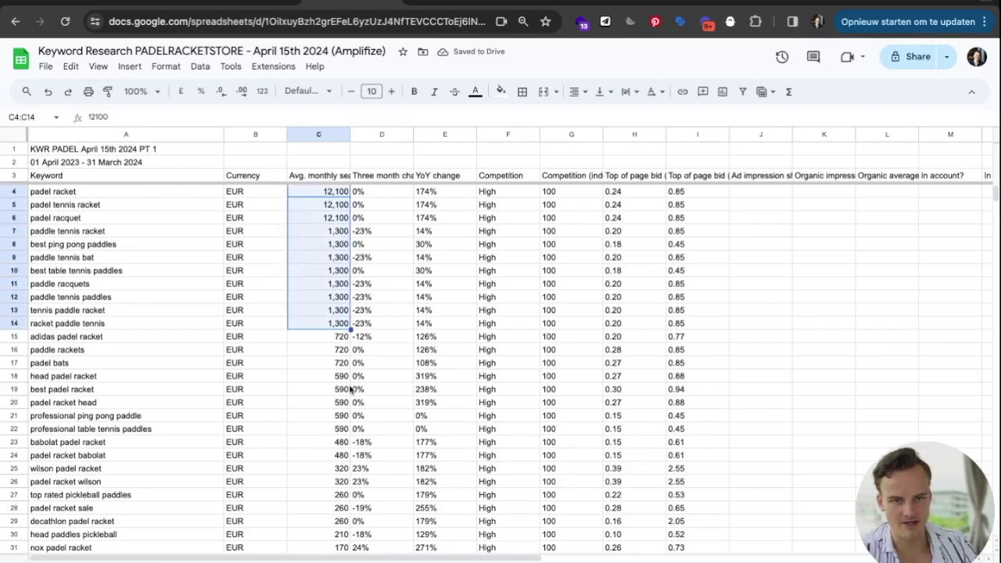
pyautogui.click(124, 195)
pyautogui.hotkey('shift', 'Down')
pyautogui.hotkey('shift', 'Down')
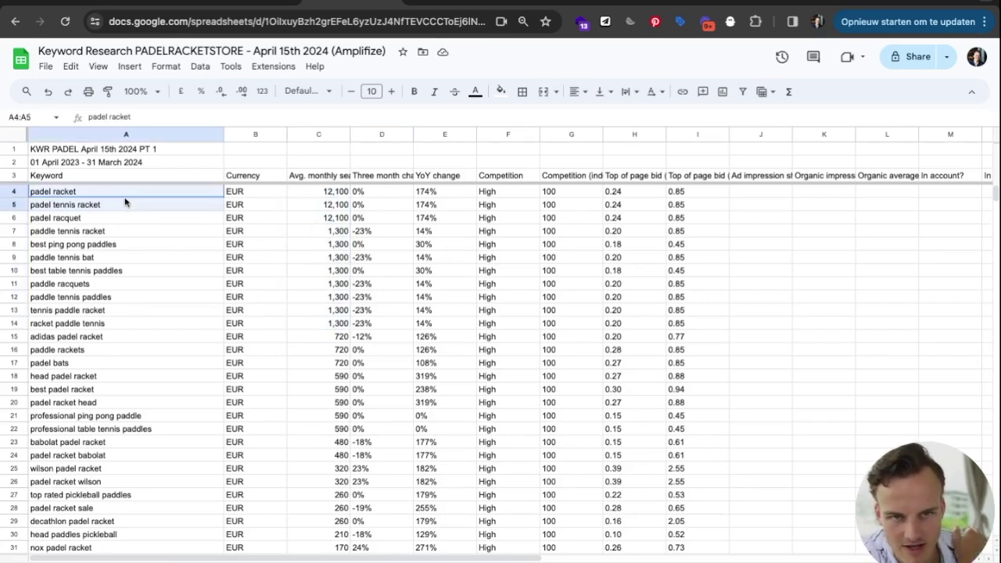
pyautogui.hotkey('shift', 'Down')
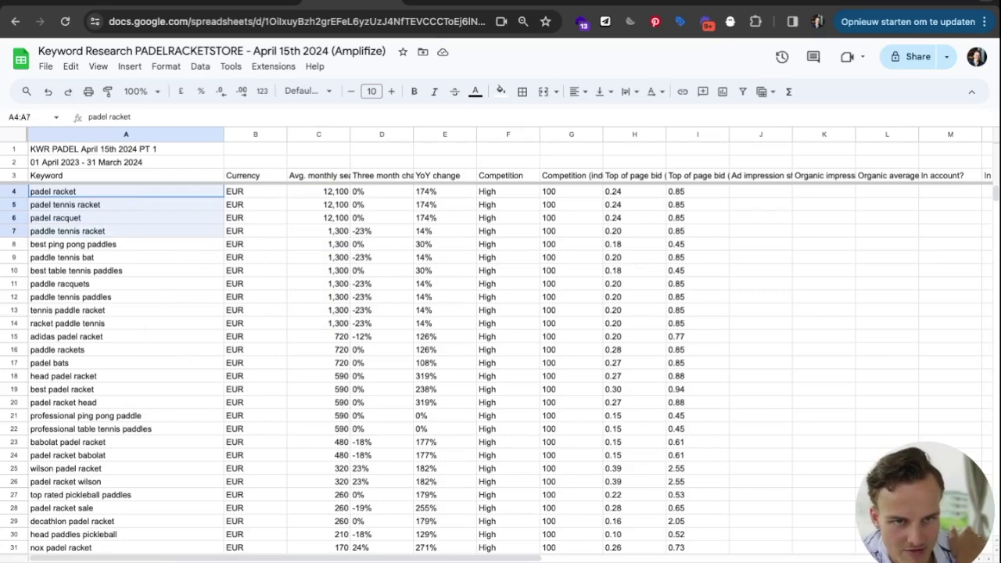
pyautogui.hotkey('shift', 'Down')
pyautogui.hotkey('shift', 'Down')
pyautogui.hotkey('shift', 'Down')
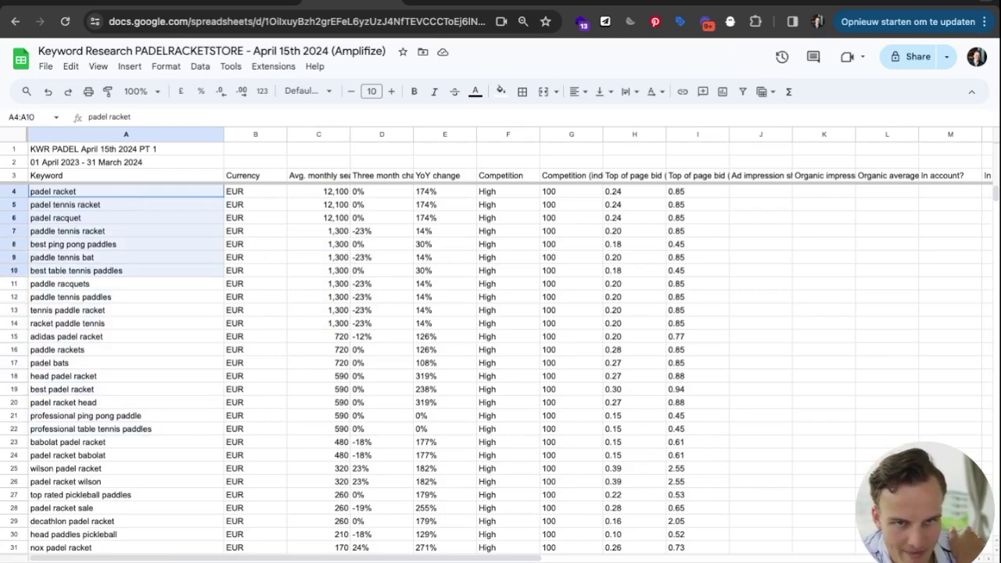
pyautogui.hotkey('shift', 'Down')
pyautogui.hotkey('shift', 'Up')
pyautogui.hotkey('shift', 'Up')
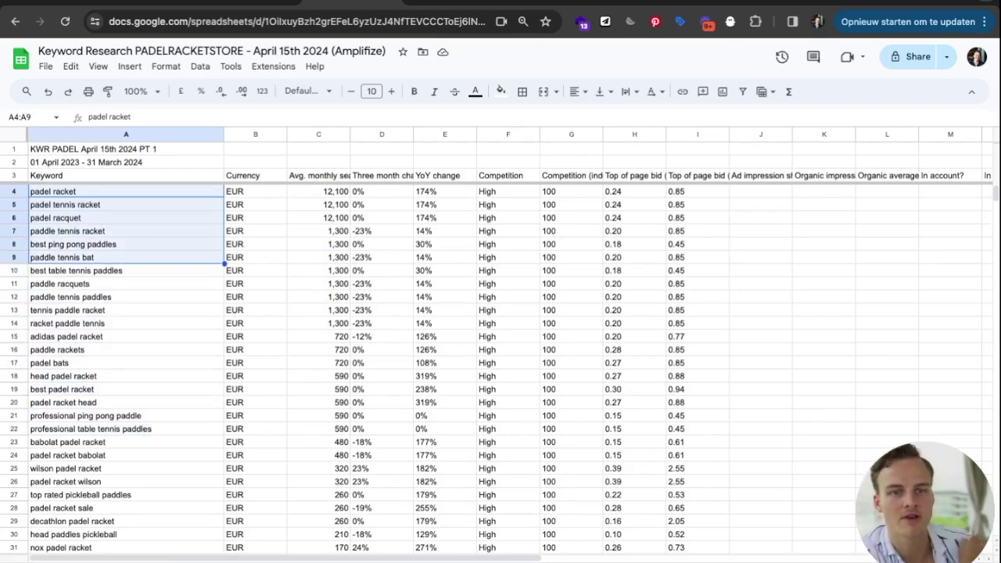
pyautogui.hotkey('ctrl', 'c')
# Step: Examine the average monthly searches in C4:C9 and the top of page bids in H4:I8 for the leading keywords
pyautogui.click(342, 191)
pyautogui.hotkey('shift', 'Down')
pyautogui.hotkey('shift', 'Down')
pyautogui.hotkey('shift', 'Down')
pyautogui.hotkey('shift', 'Down')
pyautogui.hotkey('shift', 'Down')
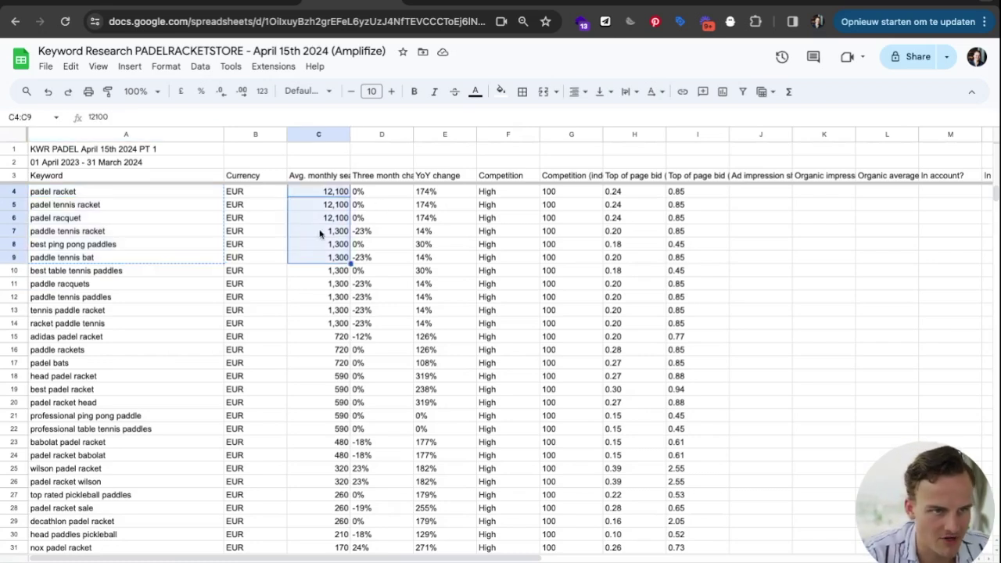
pyautogui.click(635, 199)
pyautogui.hotkey('shift', 'Down')
pyautogui.hotkey('shift', 'Down')
pyautogui.hotkey('shift', 'Down')
pyautogui.hotkey('shift', 'Down')
pyautogui.hotkey('shift', 'Right')
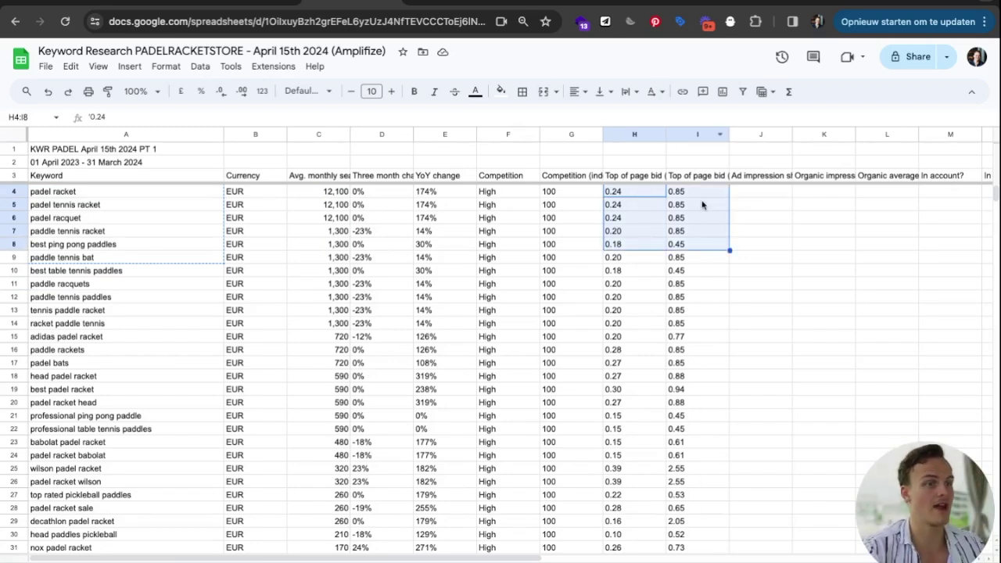
# Step: Paste the copied keywords into the template sheet from A11 down, under Non-Branded Keywords (high intent)
pyautogui.click(188, 562)
pyautogui.click(130, 177)
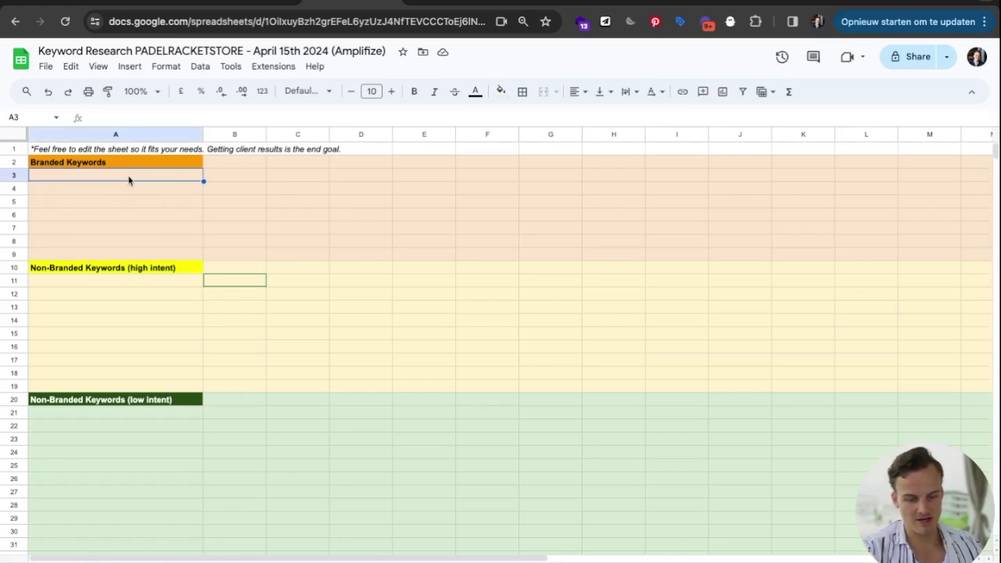
pyautogui.click(135, 283)
pyautogui.hotkey('ctrl', 'v')
pyautogui.click(315, 331)
pyautogui.click(186, 287)
pyautogui.hotkey('shift', 'Down')
pyautogui.hotkey('shift', 'Down')
pyautogui.hotkey('shift', 'Down')
pyautogui.hotkey('shift', 'Down')
pyautogui.hotkey('shift', 'Down')
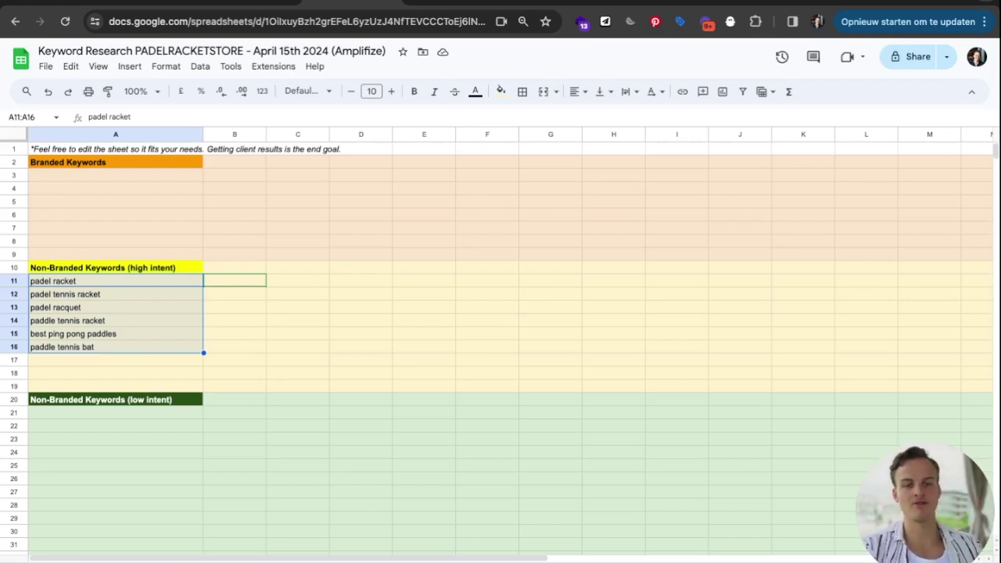
pyautogui.click(245, 418)
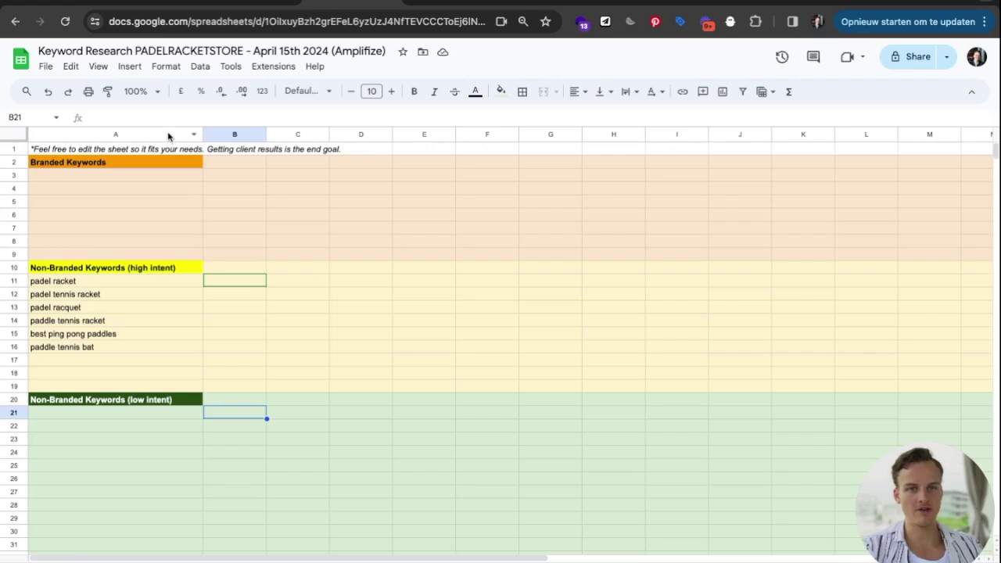
# Step: Insert one column to the right of column A in the template sheet
pyautogui.click(168, 136)
pyautogui.rightClick(168, 135)
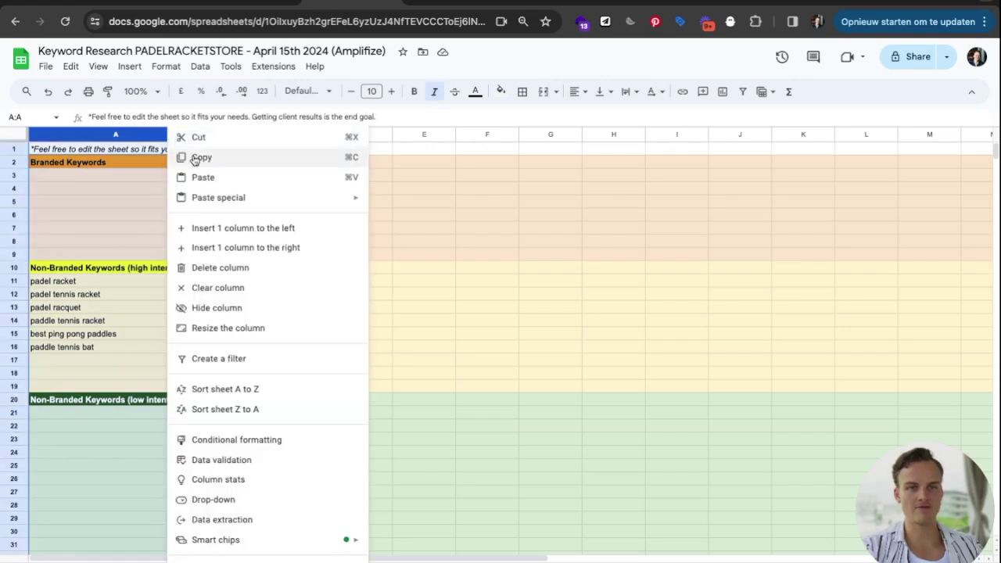
pyautogui.click(243, 249)
pyautogui.click(308, 247)
# Step: Insert a row above Branded Keywords and enter the heading "PADEL RACKET" in A2, centred at font size 18
pyautogui.doubleClick(145, 162)
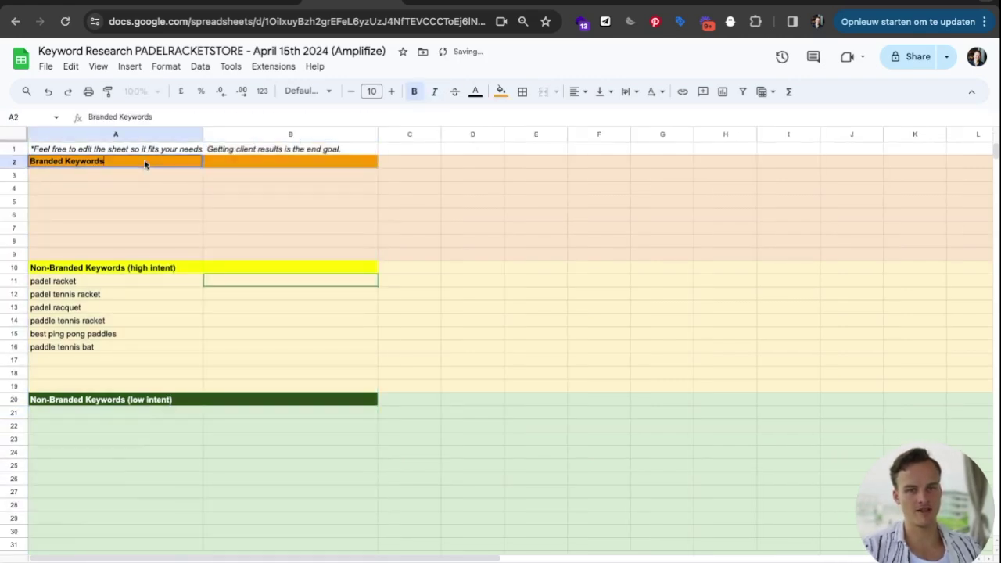
pyautogui.rightClick(16, 162)
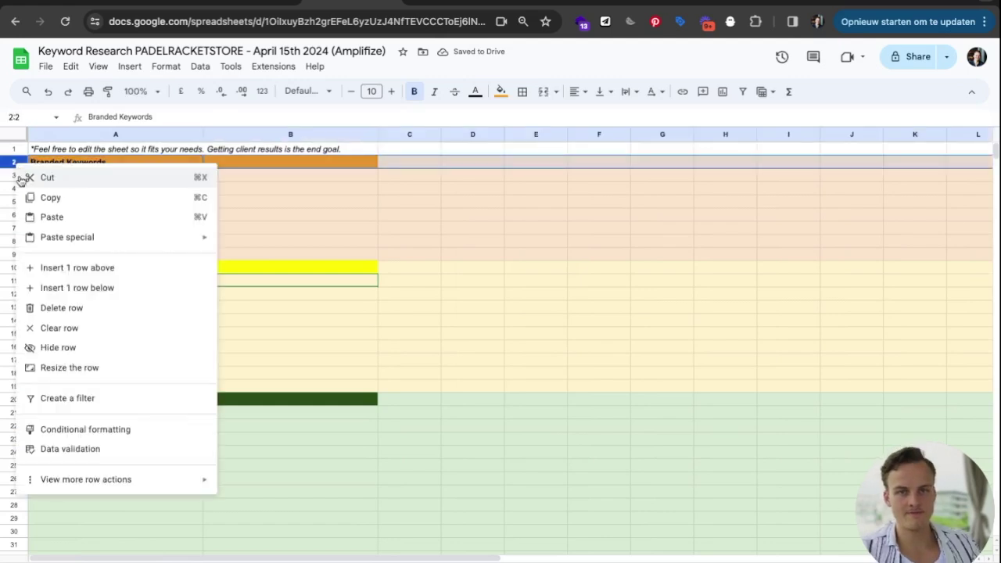
pyautogui.click(101, 268)
pyautogui.write('PADEL RACKET')
pyautogui.click(179, 178)
pyautogui.click(179, 171)
pyautogui.click(578, 91)
pyautogui.click(597, 114)
pyautogui.click(536, 249)
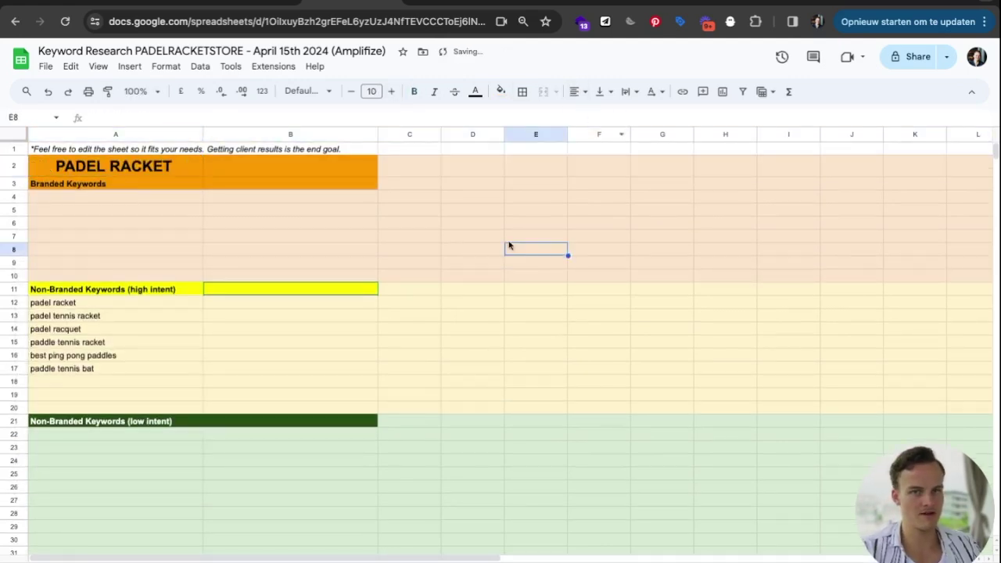
# Step: Copy the PADEL RACKET block from column A into B2:B30 and clear the keywords from B12:B17
pyautogui.click(144, 178)
pyautogui.hotkey('ctrl', 'shift', 'Down')
pyautogui.hotkey('ctrl', 'c')
pyautogui.click(268, 170)
pyautogui.hotkey('ctrl', 'v')
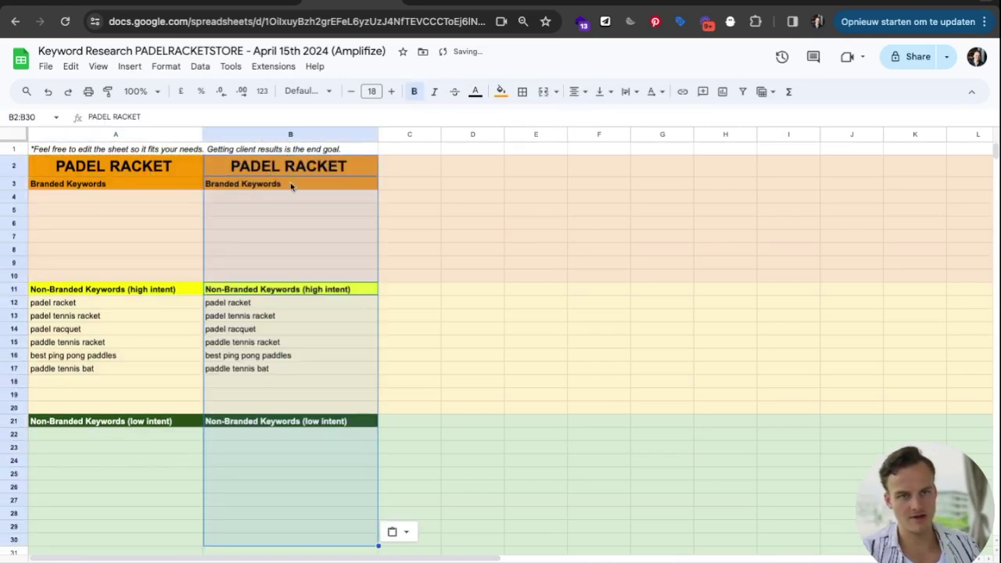
pyautogui.moveTo(290, 303); pyautogui.dragTo(291, 368)
pyautogui.press('Delete')
# Step: Change the heading in B2 to "CRICKET BATS"
pyautogui.click(287, 163)
pyautogui.tripleClick(289, 165)
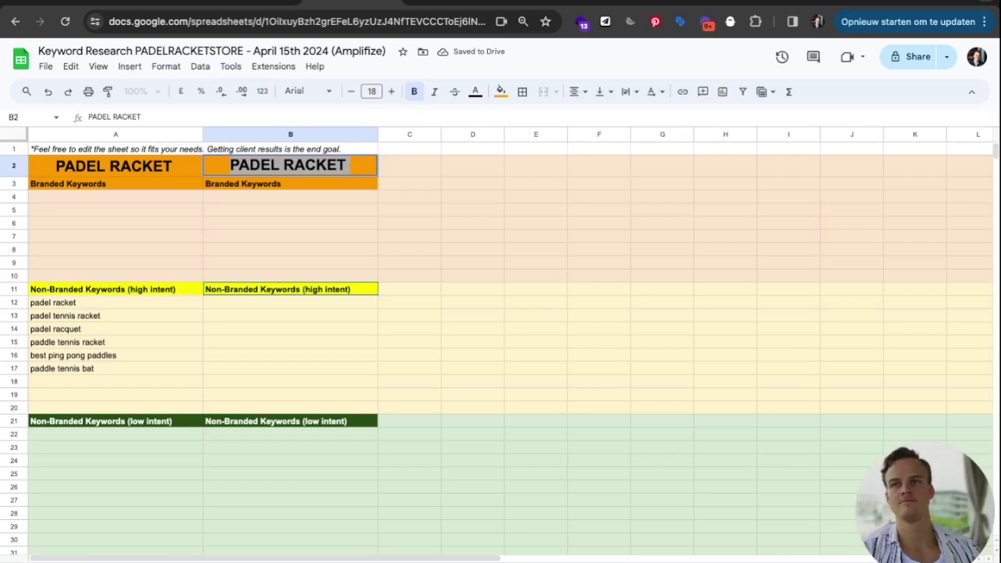
pyautogui.write('CRICKET BATS')
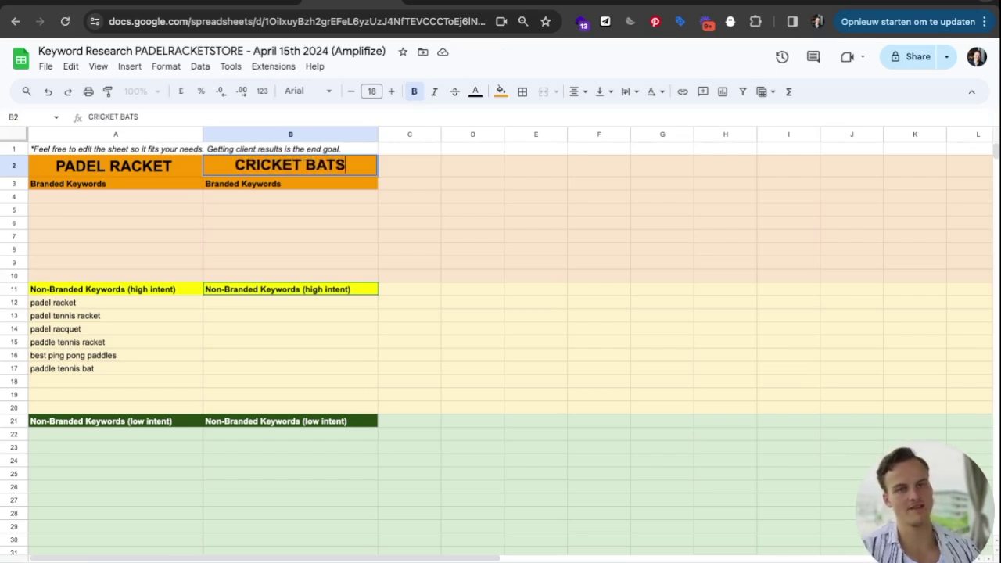
pyautogui.click(289, 223)
pyautogui.click(367, 289)
pyautogui.click(422, 316)
pyautogui.click(461, 316)
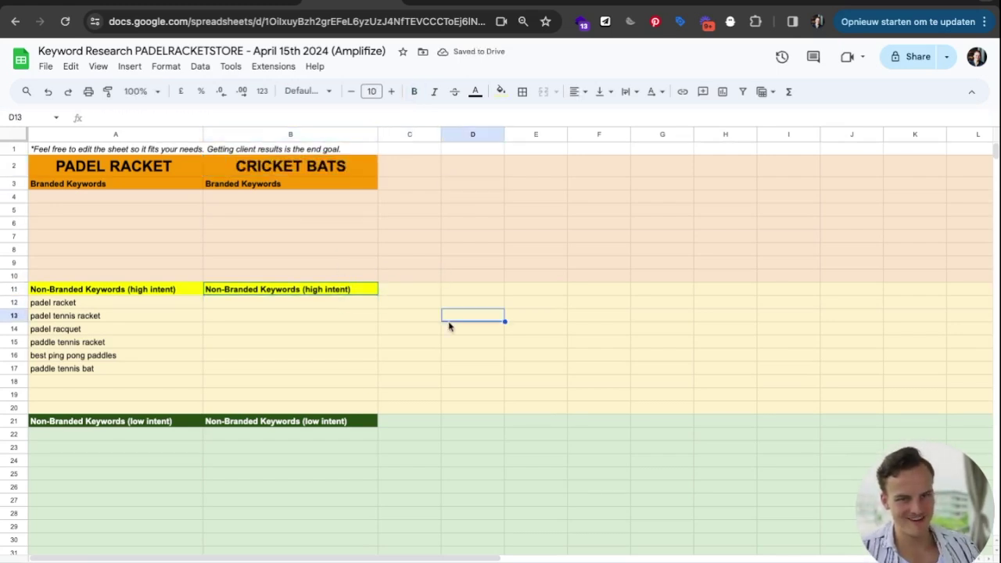
# Step: Copy the CRICKET BATS block into column C and change its heading to "RUNNERS SHOES"
pyautogui.click(266, 169)
pyautogui.hotkey('shift', 'Down')
pyautogui.hotkey('shift', 'Down')
pyautogui.hotkey('shift', 'Down')
pyautogui.hotkey('shift', 'Down')
pyautogui.hotkey('shift', 'Down')
pyautogui.hotkey('shift', 'Down')
pyautogui.hotkey('shift', 'Down')
pyautogui.hotkey('shift', 'Down')
pyautogui.hotkey('shift', 'Down')
pyautogui.hotkey('shift', 'Down')
pyautogui.hotkey('shift', 'Down')
pyautogui.hotkey('shift', 'Down')
pyautogui.hotkey('shift', 'Down')
pyautogui.hotkey('shift', 'Down')
pyautogui.hotkey('shift', 'Down')
pyautogui.hotkey('shift', 'Down')
pyautogui.hotkey('shift', 'Down')
pyautogui.hotkey('shift', 'Down')
pyautogui.hotkey('shift', 'Down')
pyautogui.hotkey('shift', 'Down')
pyautogui.hotkey('ctrl', 'c')
pyautogui.click(473, 165)
pyautogui.hotkey('ctrl', 'v')
pyautogui.write('RUNNERS SHOES')
pyautogui.press('Return')
pyautogui.moveTo(165, 253); pyautogui.dragTo(158, 270)
pyautogui.click(788, 264)
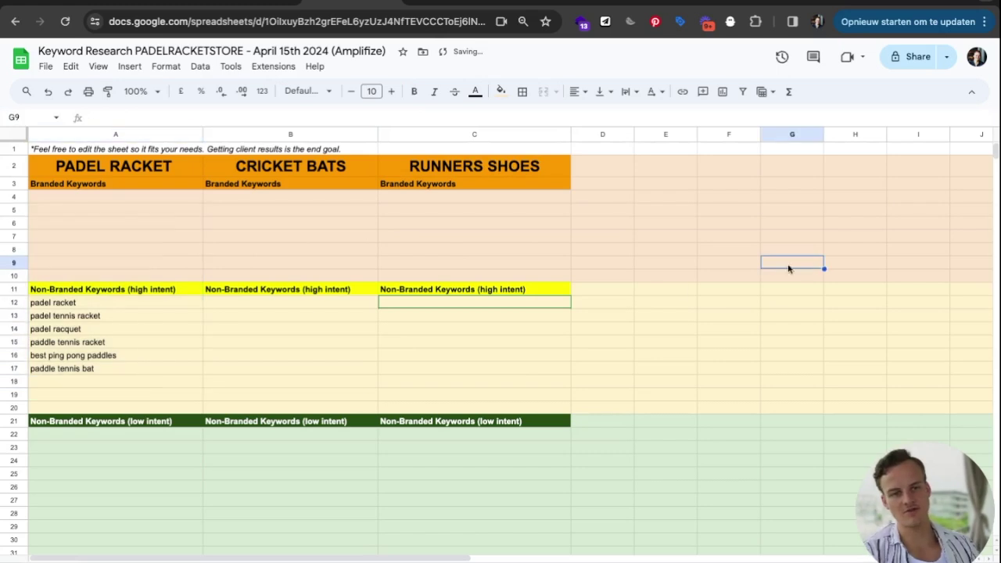
pyautogui.click(462, 343)
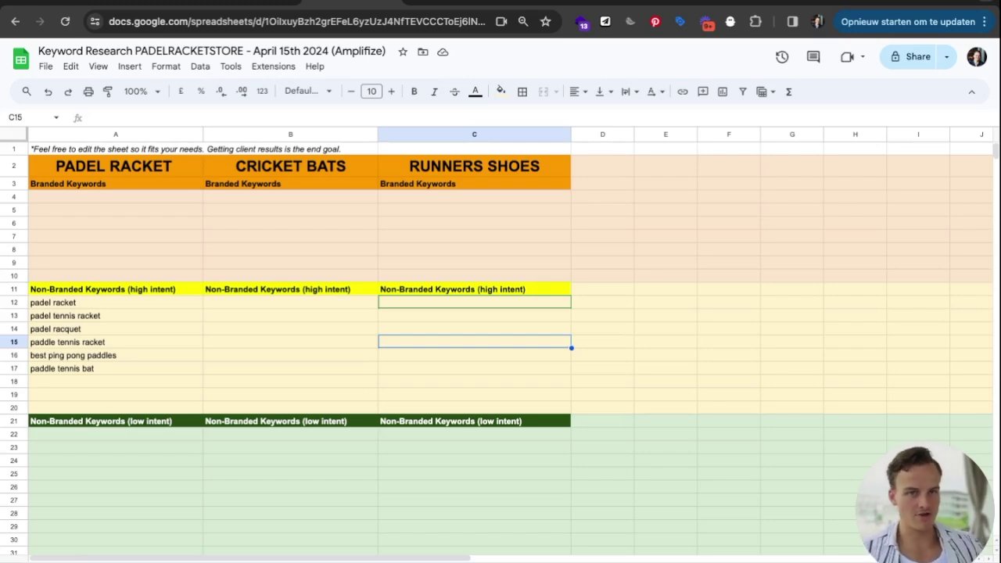
pyautogui.click(63, 152)
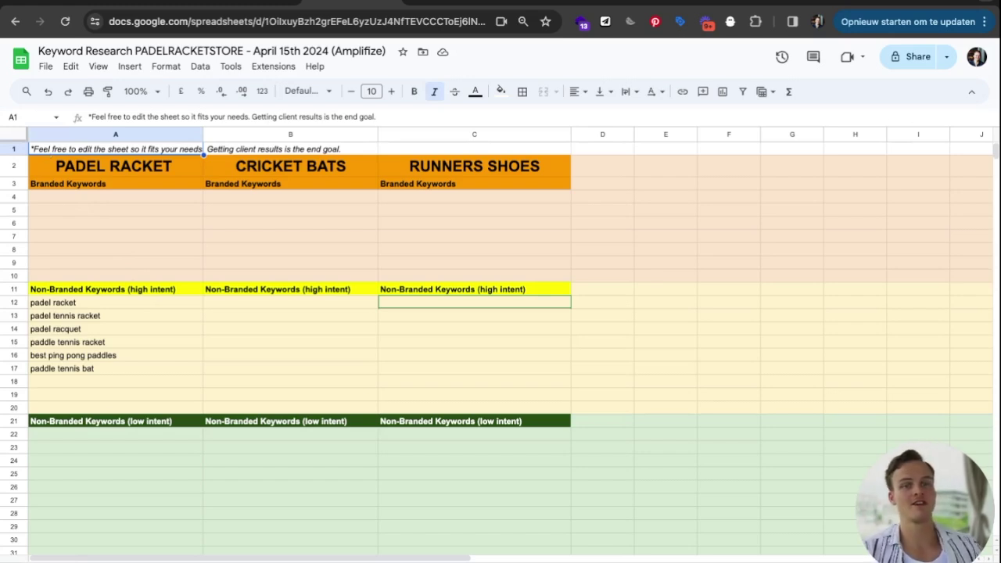
pyautogui.click(145, 200)
pyautogui.click(266, 151)
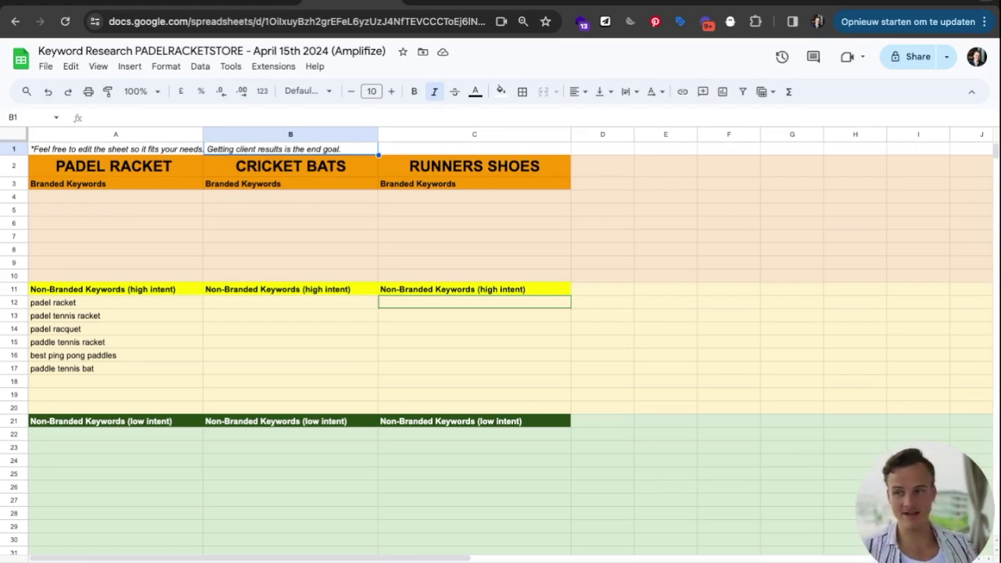
# Step: Switch to the Keyword Research Blueprint document and review the How to Do Keyword Research steps through Refine and Prioritize
pyautogui.hotkey('ctrl', 'Tab')
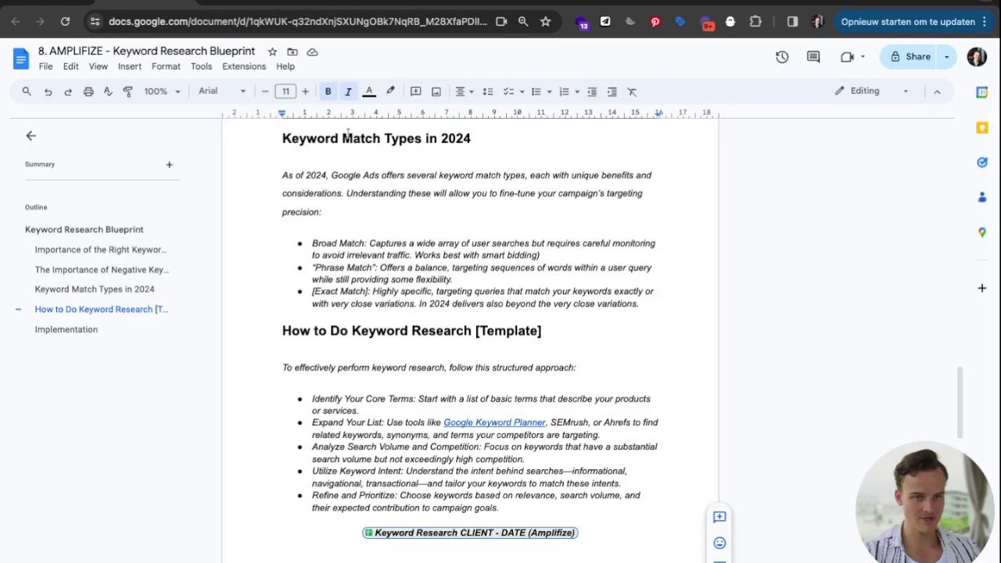
pyautogui.keyDown('shift'); pyautogui.click(316, 397); pyautogui.keyUp('shift')
pyautogui.moveTo(316, 397); pyautogui.dragTo(509, 460)
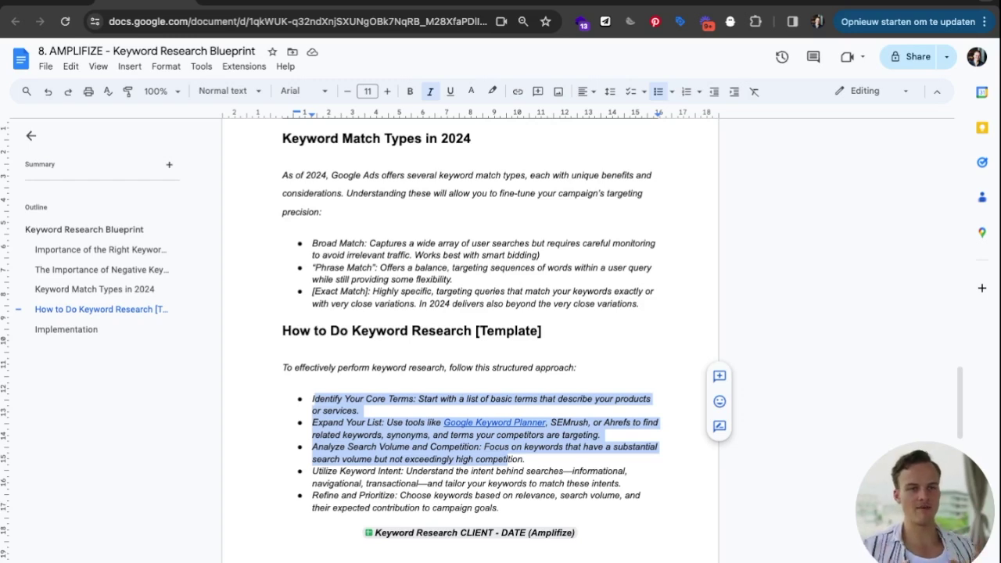
pyautogui.moveTo(316, 498); pyautogui.dragTo(500, 495)
pyautogui.tripleClick(314, 499)
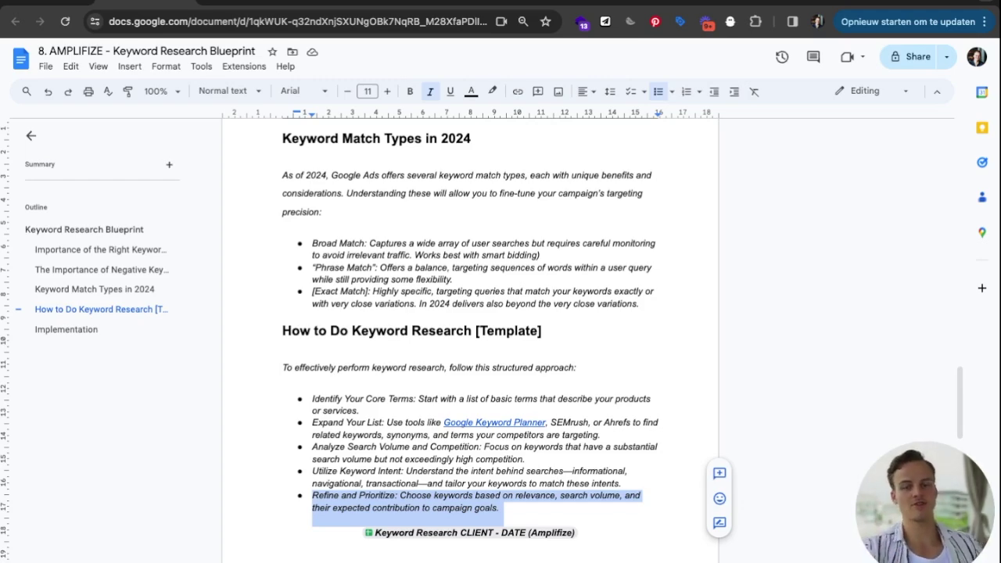
# Step: Read the blueprint's Implementation section, highlighting its introduction and the Set Up Campaigns point
pyautogui.scroll(-10, 585, 378)
pyautogui.moveTo(365, 228); pyautogui.dragTo(298, 229)
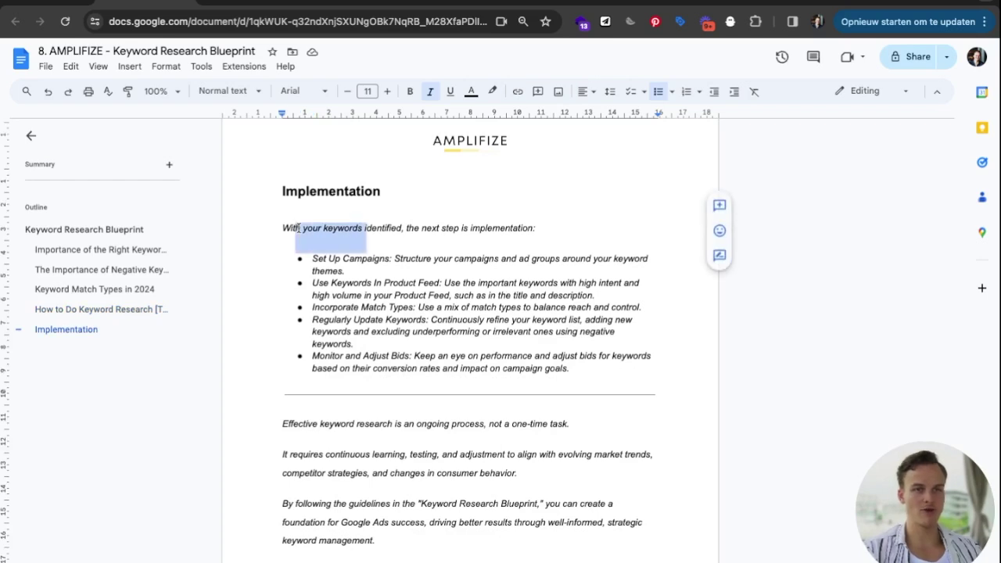
pyautogui.hotkey('alt', 'shift', 'Right')
pyautogui.press('super+shift+Right')
pyautogui.hotkey('shift', 'Right')
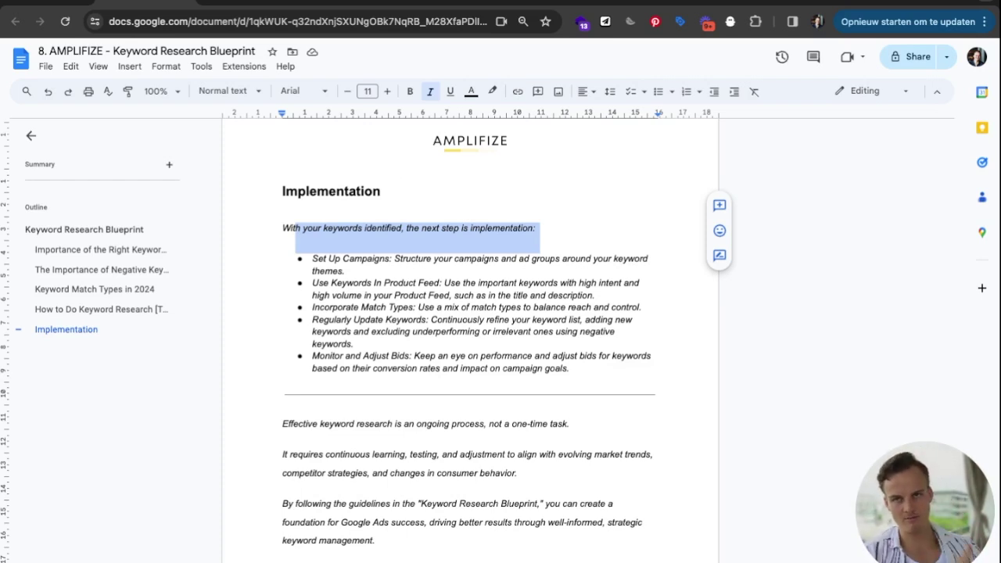
pyautogui.moveTo(312, 261); pyautogui.dragTo(379, 270)
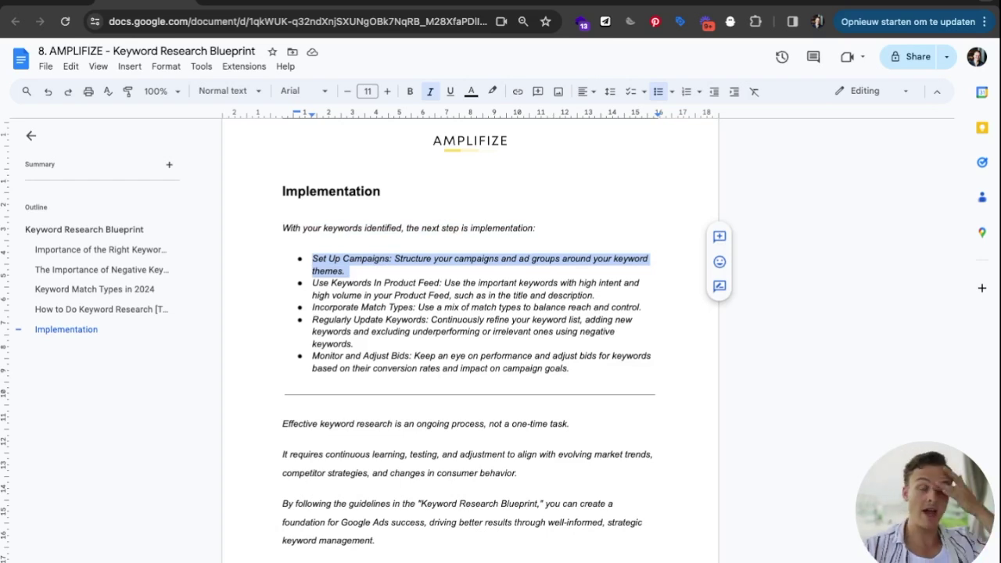
# Step: Return to the PADELRACKETSTORE spreadsheet and duplicate the sheet with the three product category columns
pyautogui.click(266, 2)
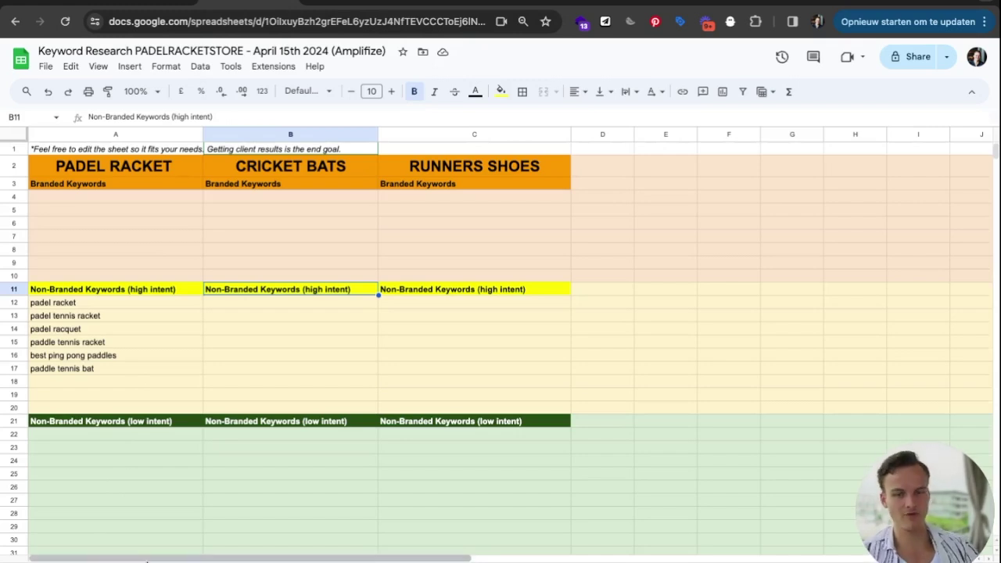
pyautogui.click(183, 528)
pyautogui.rightClick(169, 557)
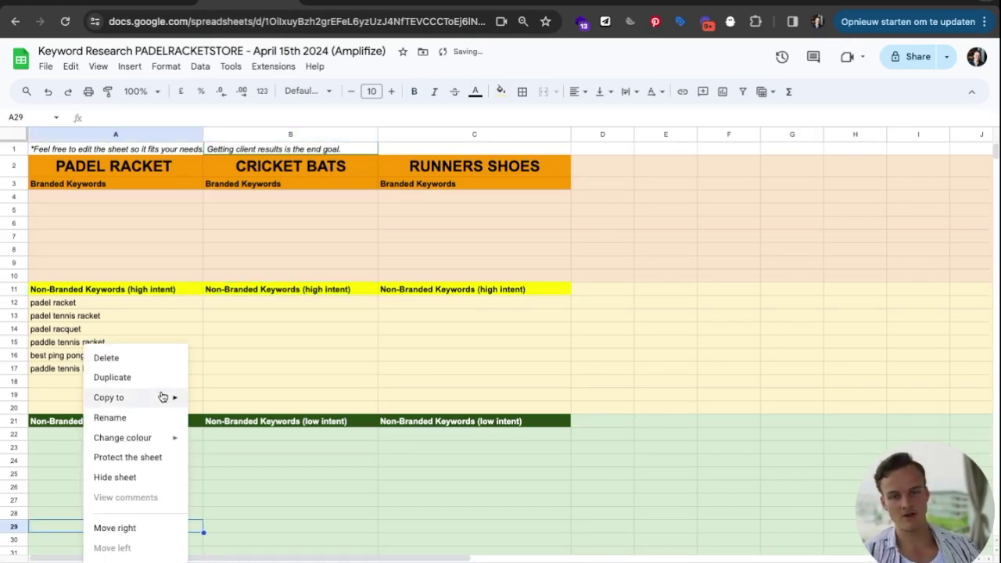
pyautogui.click(163, 380)
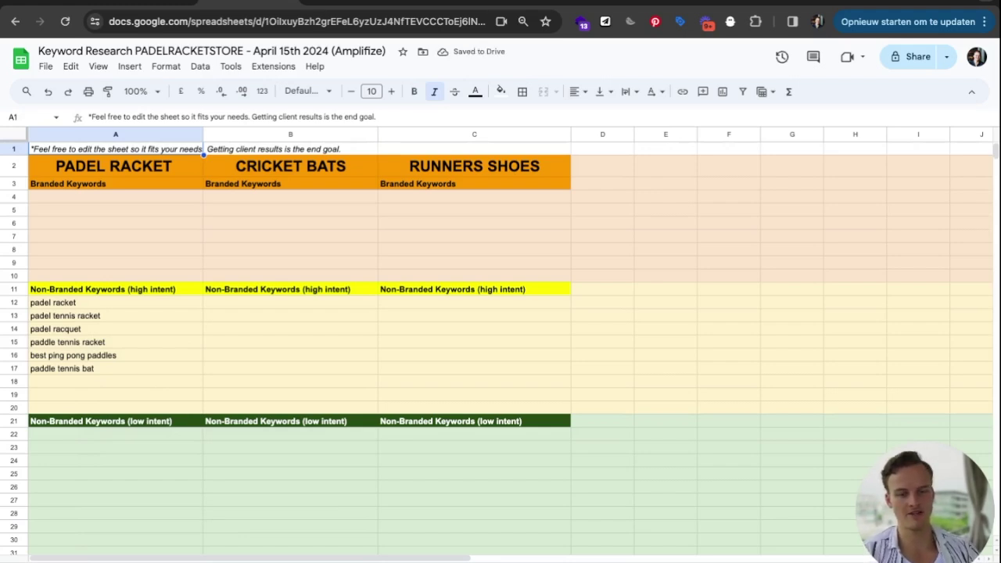
pyautogui.click(403, 532)
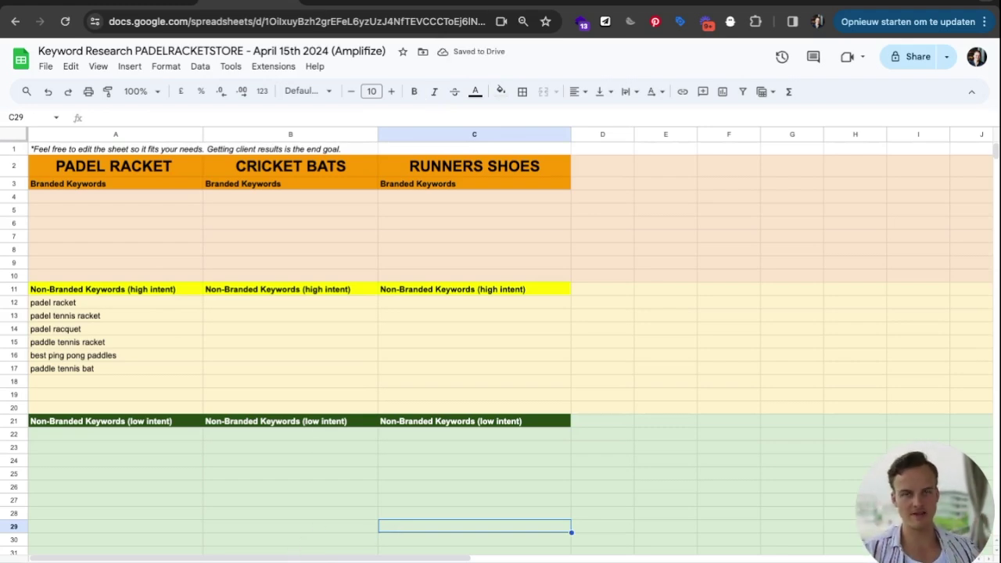
# Step: Switch to the Keyword Research Blueprint document and read the Use Keywords In Product Feed point, highlighting its text
pyautogui.hotkey('ctrl', 'Tab')
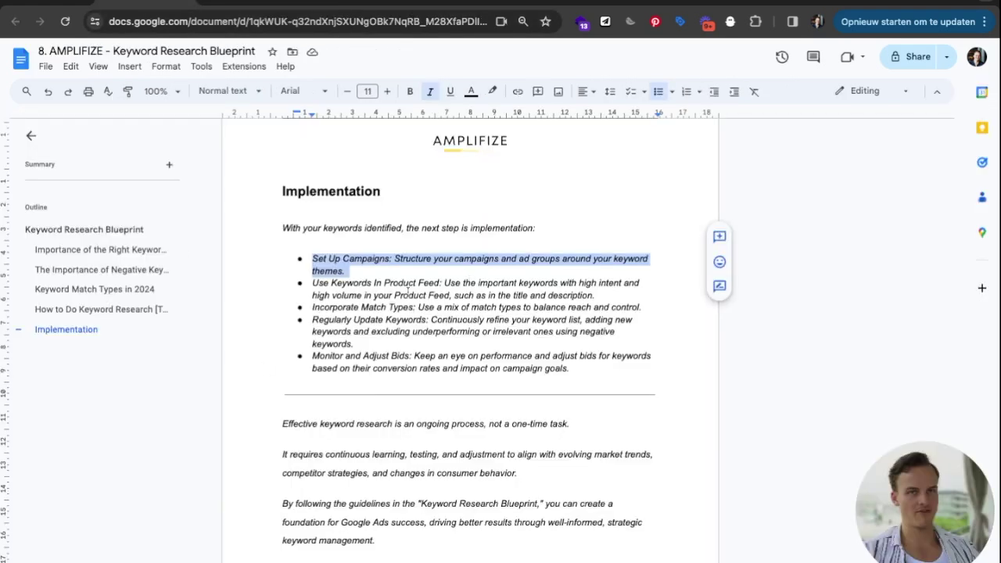
pyautogui.moveTo(313, 283)
pyautogui.mouseDown()
pyautogui.moveTo(420, 283)
pyautogui.moveTo(313, 284)
pyautogui.mouseUp()
pyautogui.click(350, 270)
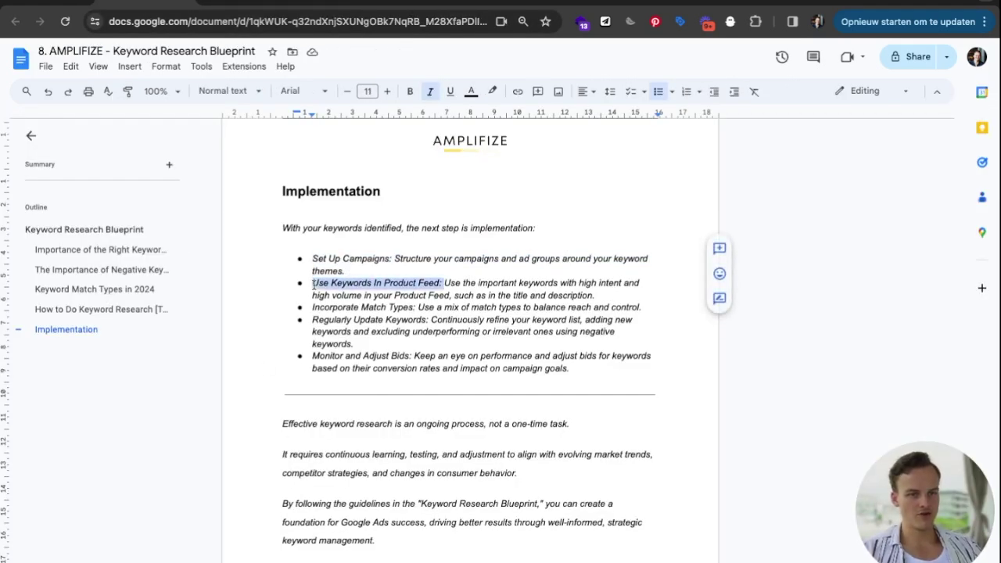
pyautogui.hotkey('shift', 'Left')
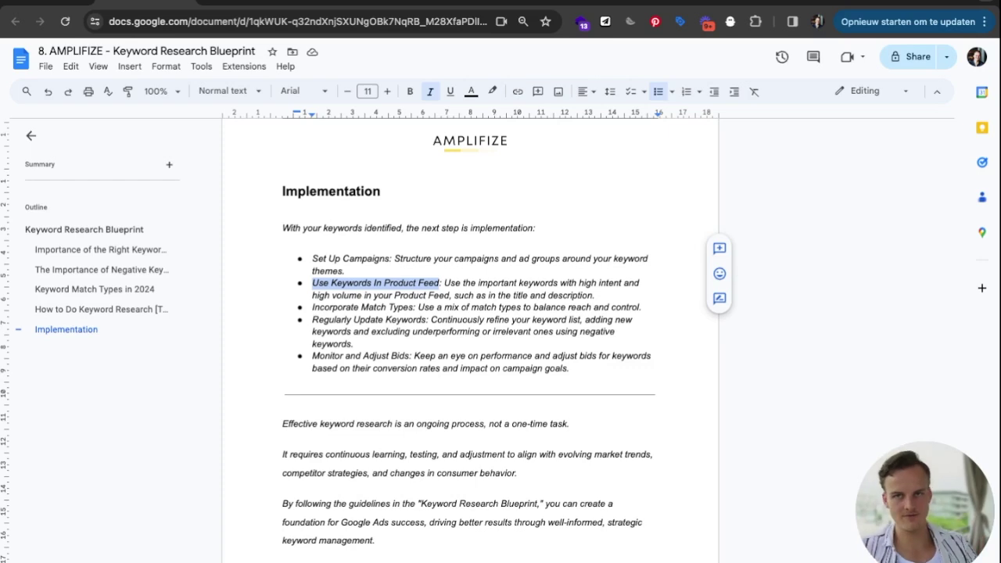
pyautogui.moveTo(444, 284); pyautogui.dragTo(594, 296)
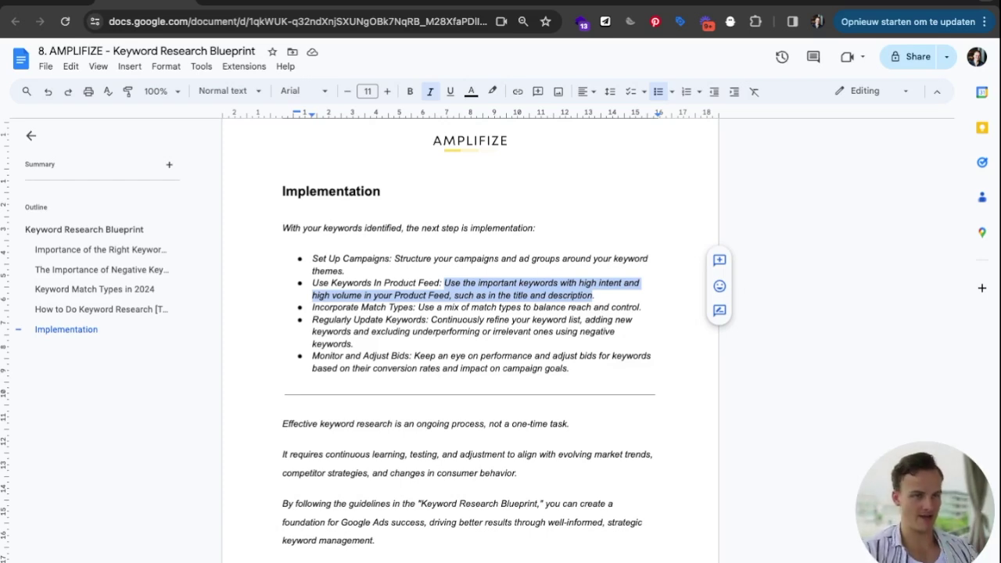
pyautogui.moveTo(336, 319); pyautogui.dragTo(399, 307)
pyautogui.tripleClick(400, 299)
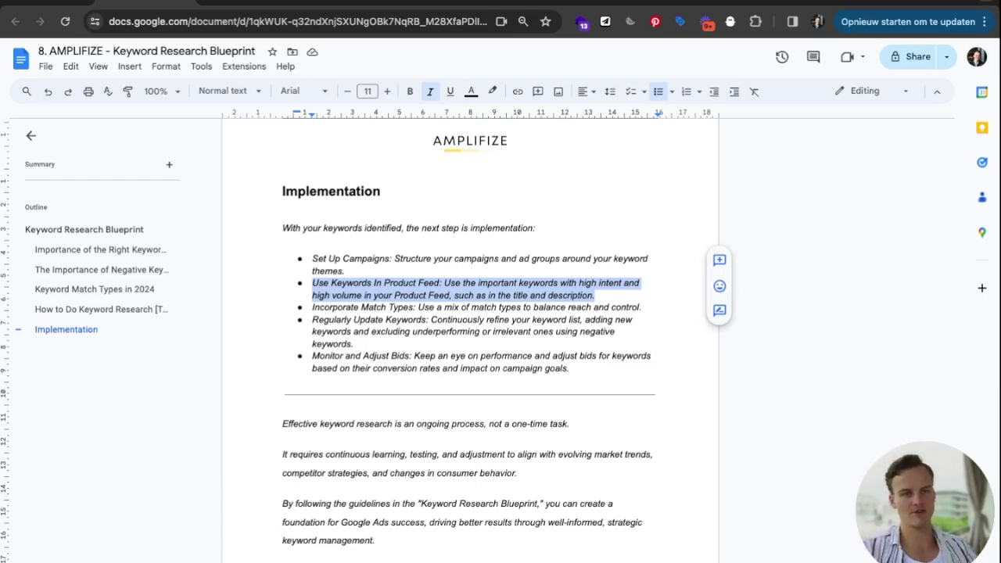
# Step: Highlight and read the Regularly Update Keywords and Monitor and Adjust Bids points in the Implementation list
pyautogui.moveTo(313, 320); pyautogui.dragTo(411, 332)
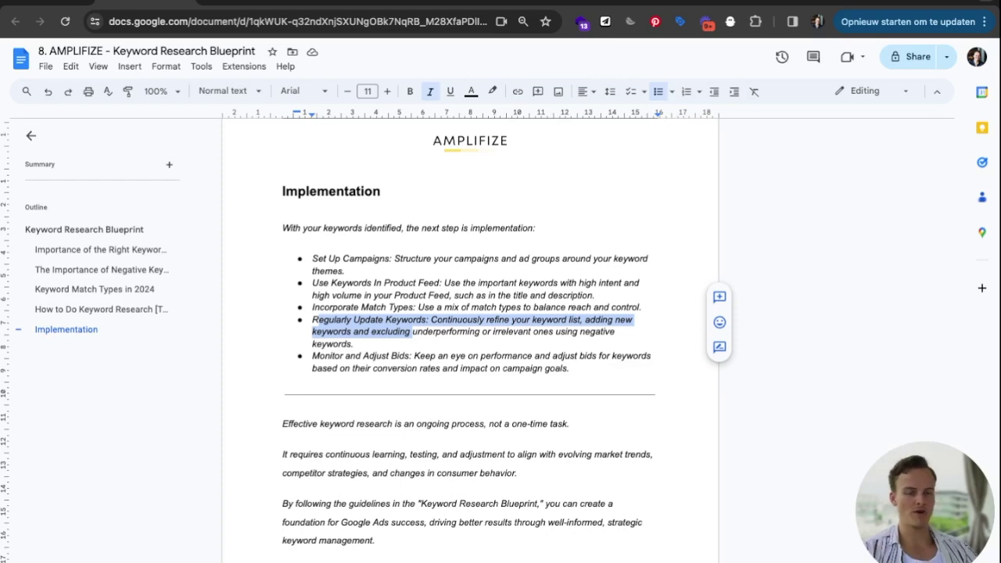
pyautogui.moveTo(312, 356); pyautogui.dragTo(565, 368)
pyautogui.click(573, 369)
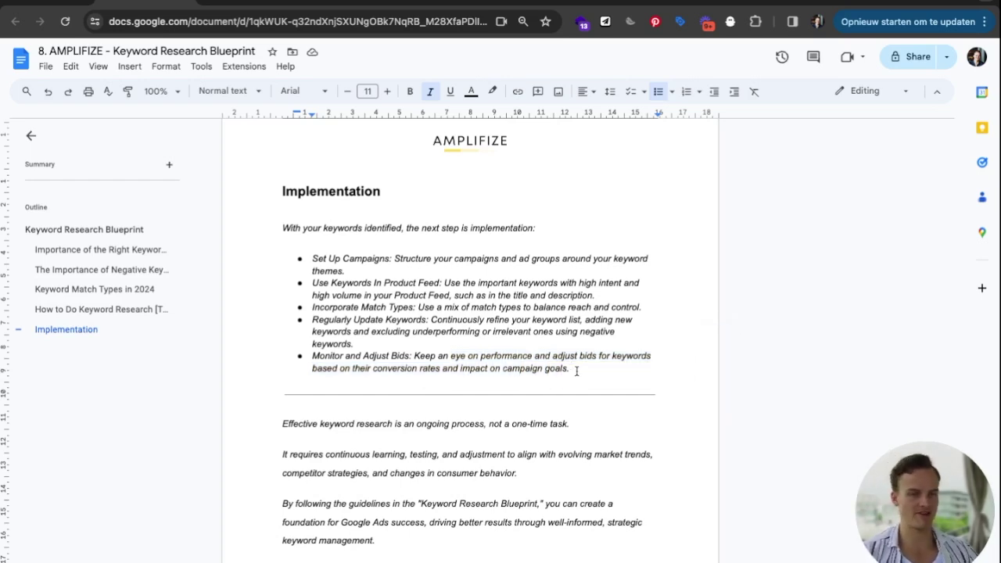
# Step: Read the closing remarks on keyword research as an ongoing process, highlighting the passages on continuous learning and changes in consumer behavior
pyautogui.tripleClick(348, 424)
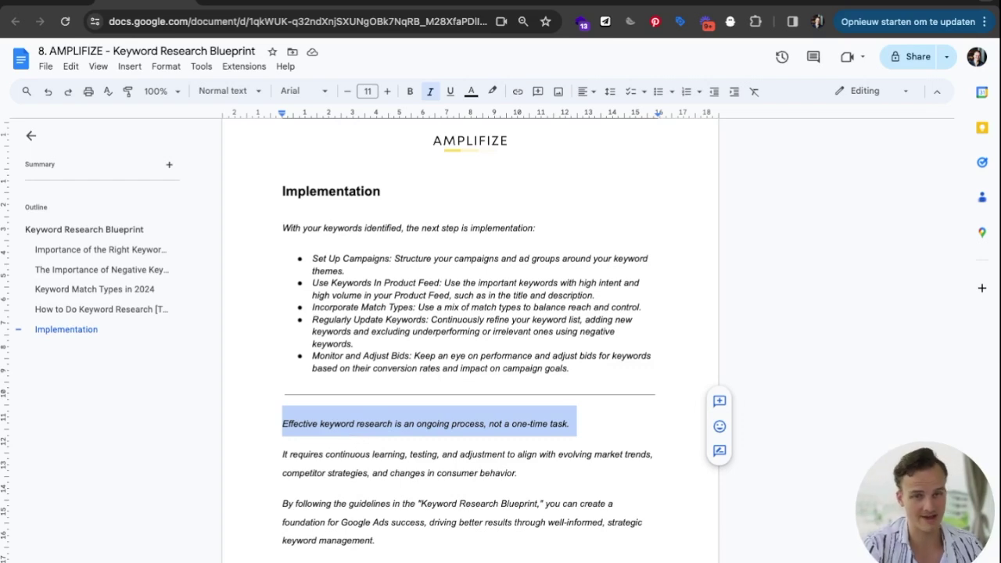
pyautogui.doubleClick(342, 454)
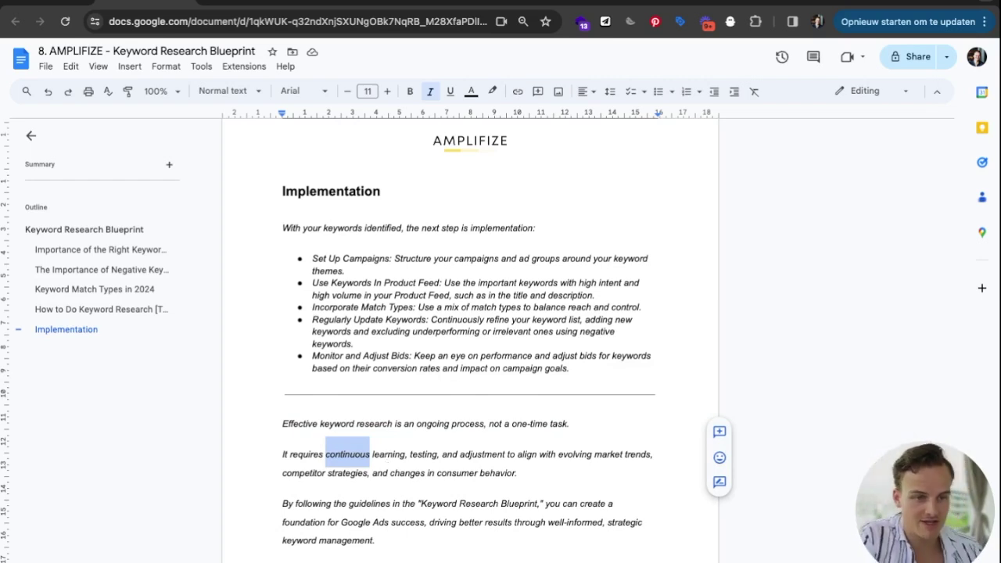
pyautogui.click(382, 472)
pyautogui.hotkey('shift', 'alt', 'Right')
pyautogui.hotkey('shift', 'alt', 'Right')
pyautogui.hotkey('shift', 'alt', 'Right')
pyautogui.hotkey('shift', 'alt', 'Right')
pyautogui.hotkey('shift', 'alt', 'Right')
pyautogui.hotkey('shift', 'alt', 'Right')
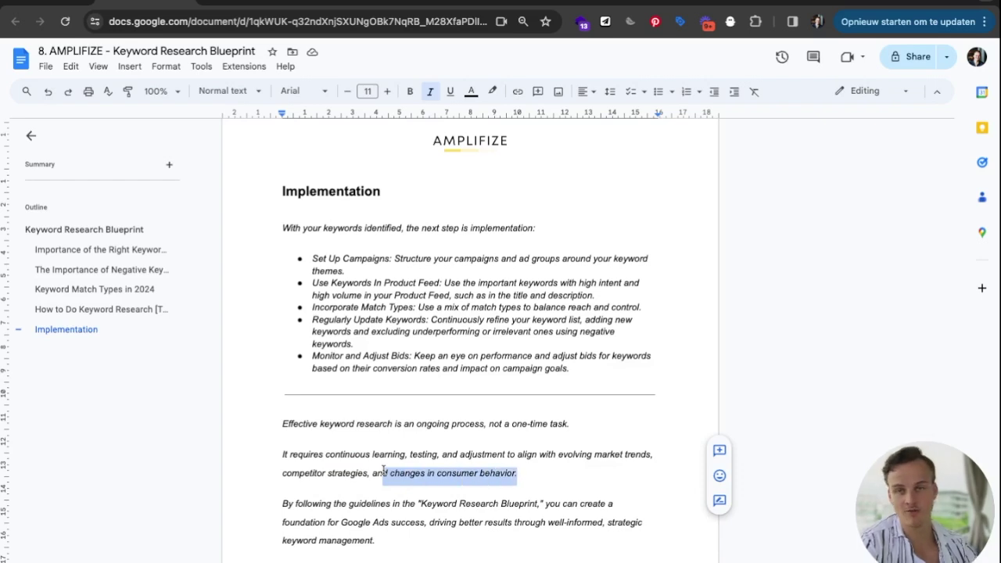
# Step: Highlight and read the final paragraph about following the blueprint's guidelines for Google Ads success, through to the end of the document
pyautogui.click(285, 503)
pyautogui.hotkey('shift', 'alt', 'Right')
pyautogui.hotkey('shift', 'alt', 'Right')
pyautogui.hotkey('shift', 'alt', 'Right')
pyautogui.hotkey('shift', 'alt', 'Right')
pyautogui.hotkey('shift', 'alt', 'Right')
pyautogui.hotkey('shift', 'alt', 'Right')
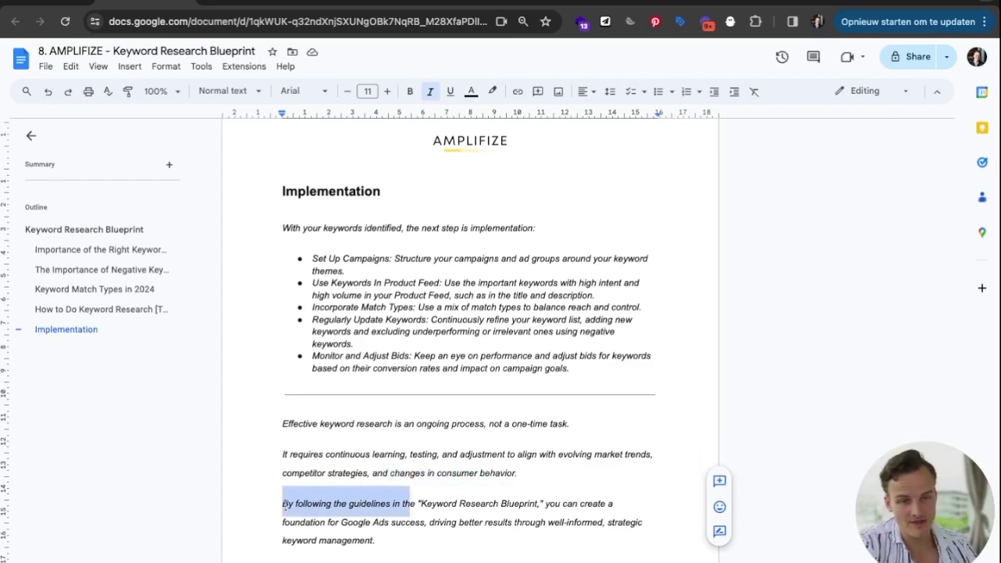
pyautogui.hotkey('shift', 'alt', 'Right')
pyautogui.hotkey('shift', 'alt', 'Right')
pyautogui.hotkey('shift', 'alt', 'Right')
pyautogui.hotkey('shift', 'alt', 'Right')
pyautogui.hotkey('shift', 'Left')
pyautogui.hotkey('shift', 'Left')
pyautogui.hotkey('shift', 'alt', 'Right')
pyautogui.hotkey('shift', 'alt', 'Right')
pyautogui.hotkey('shift', 'alt', 'Right')
pyautogui.hotkey('shift', 'alt', 'Right')
pyautogui.hotkey('shift', 'alt', 'Right')
pyautogui.hotkey('shift', 'alt', 'Right')
pyautogui.hotkey('shift', 'alt', 'Right')
pyautogui.hotkey('shift', 'alt', 'Right')
pyautogui.hotkey('shift', 'alt', 'Right')
pyautogui.hotkey('shift', 'alt', 'Right')
pyautogui.hotkey('shift', 'alt', 'Left')
pyautogui.hotkey('shift', 'alt', 'Left')
pyautogui.hotkey('shift', 'alt', 'Left')
pyautogui.hotkey('shift', 'alt', 'Left')
pyautogui.hotkey('shift', 'alt', 'Left')
pyautogui.hotkey('shift', 'alt', 'Left')
pyautogui.hotkey('shift', 'alt', 'Right')
pyautogui.hotkey('shift', 'alt', 'Right')
pyautogui.hotkey('shift', 'alt', 'Right')
pyautogui.hotkey('shift', 'alt', 'Right')
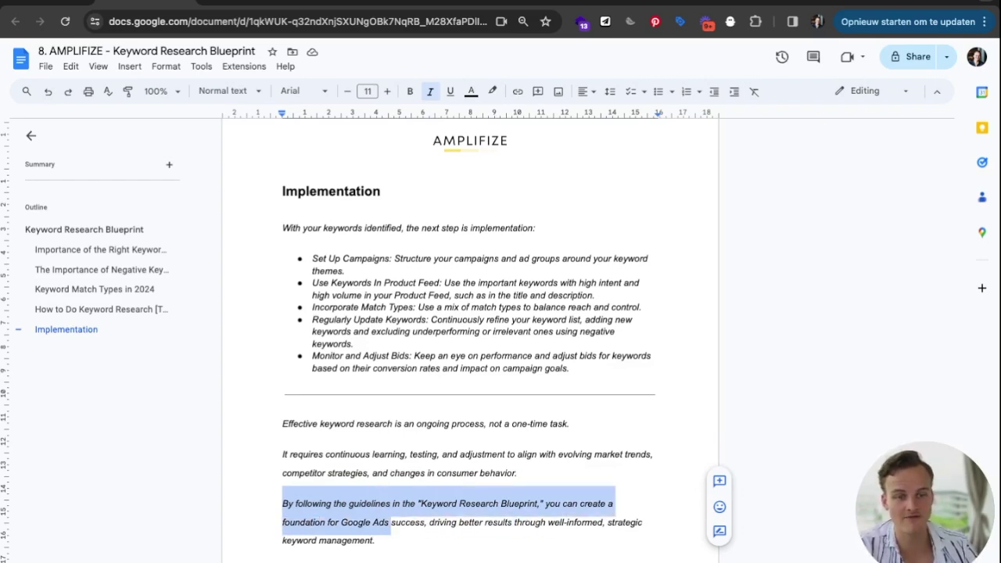
pyautogui.click(432, 522)
pyautogui.hotkey('shift', 'alt', 'Down')
pyautogui.click(585, 538)
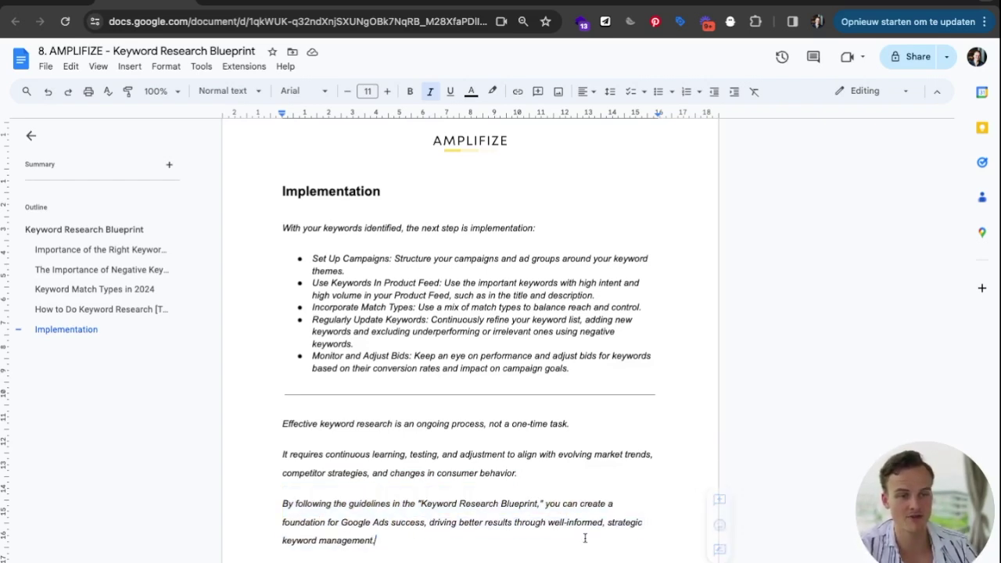
pyautogui.scroll(-3, 599, 418)
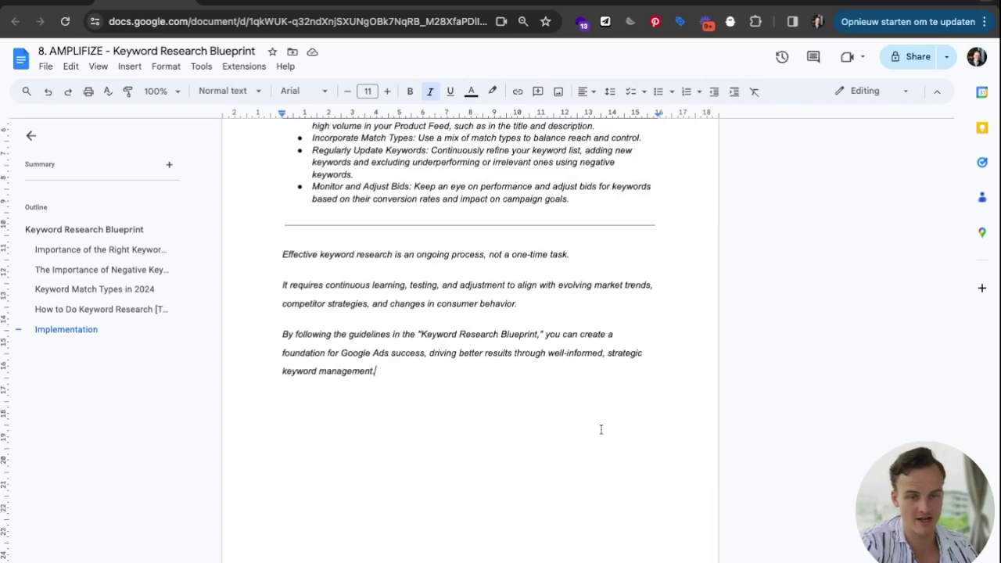
pyautogui.scroll(-1, 601, 429)
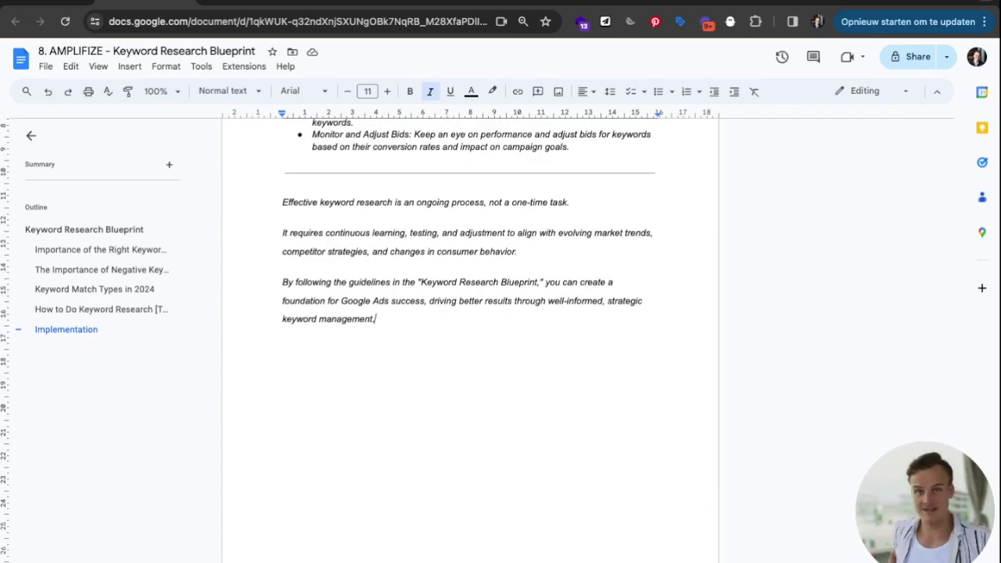